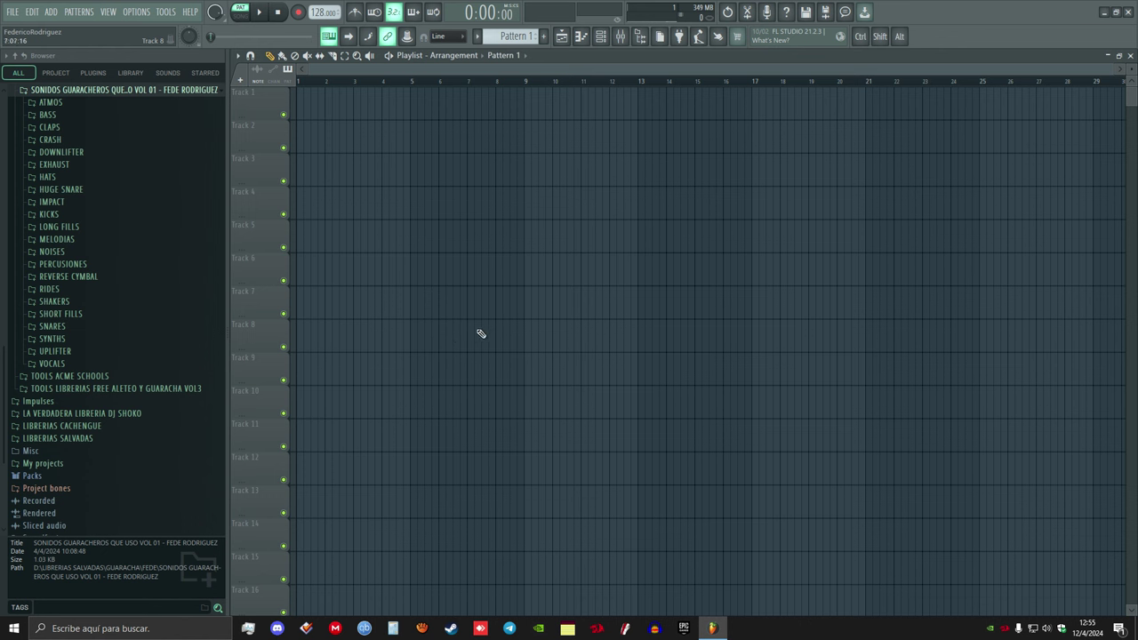
Audition samples in the CLAPS folder and place clap sample (18) at the start of Track 2
{"action": "scroll", "coordinate": [313, 71], "scroll_direction": "up", "scroll_amount": 3}
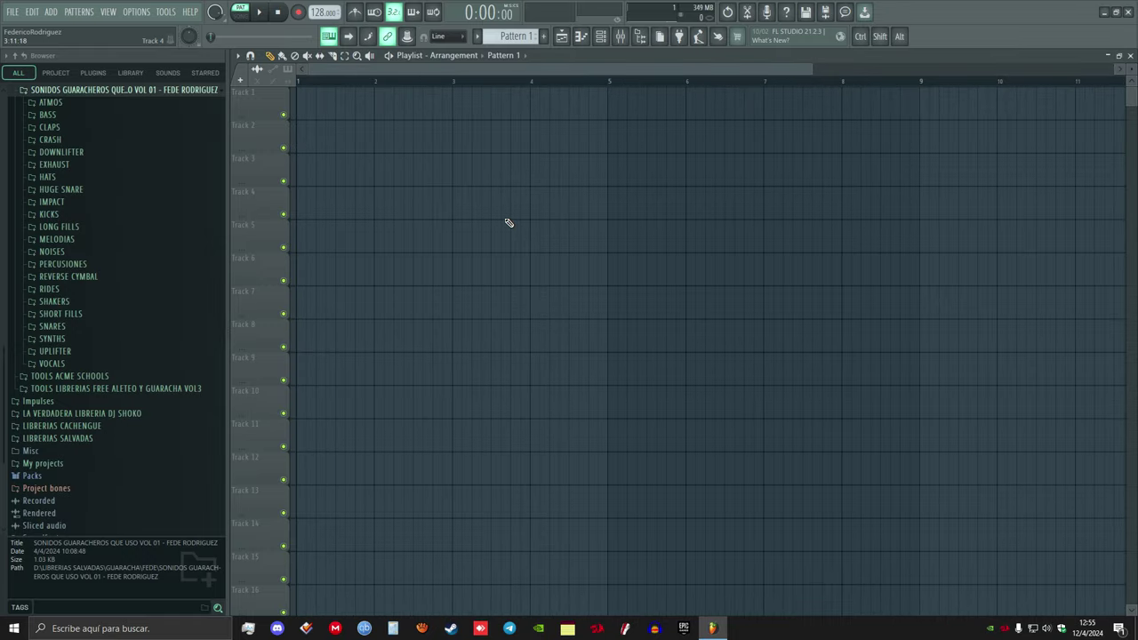
{"action": "left_click", "coordinate": [50, 127]}
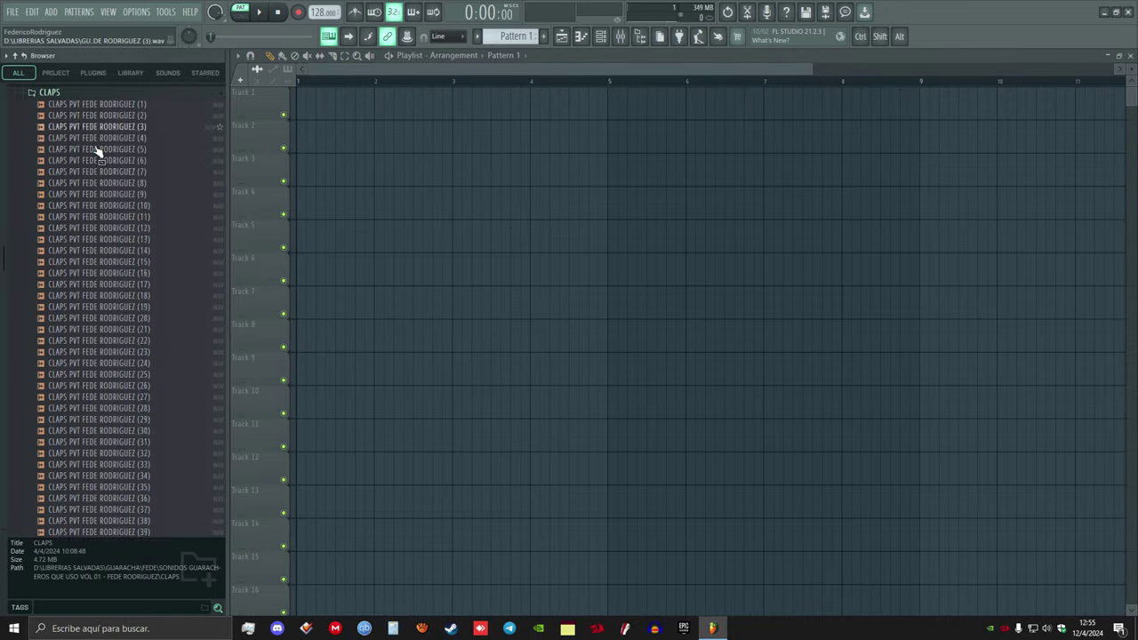
{"action": "left_click", "coordinate": [129, 216]}
{"action": "left_click", "coordinate": [135, 226]}
{"action": "left_click", "coordinate": [132, 192]}
{"action": "left_click", "coordinate": [149, 260]}
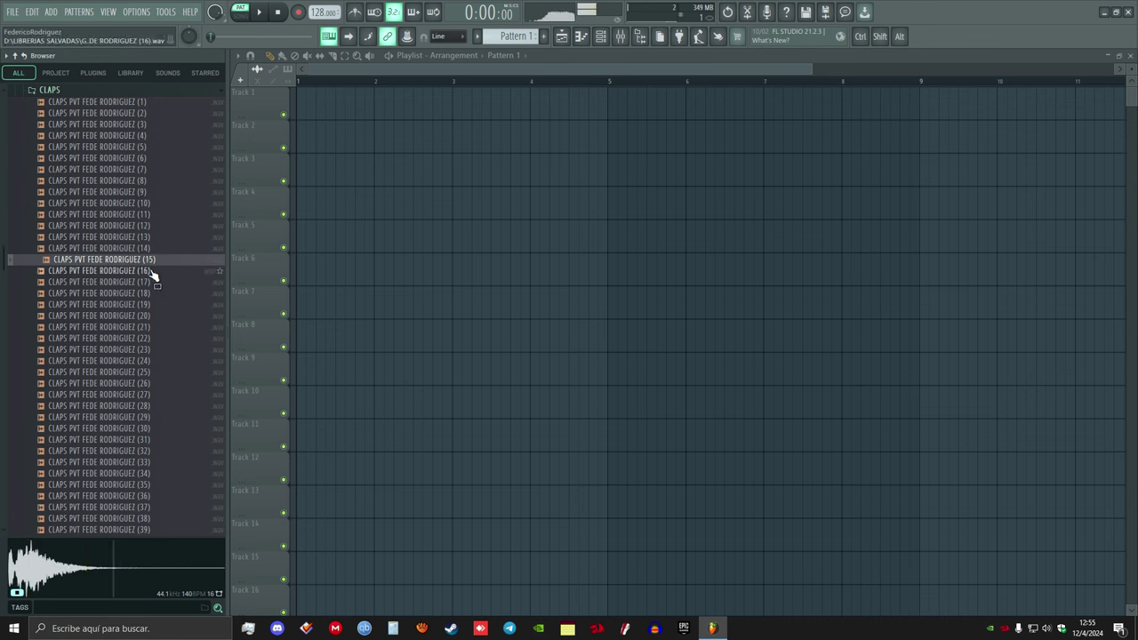
{"action": "left_click", "coordinate": [156, 282]}
{"action": "left_click", "coordinate": [156, 294]}
{"action": "left_click_drag", "start_coordinate": [155, 296], "coordinate": [299, 135]}
{"action": "left_click_drag", "start_coordinate": [370, 123], "coordinate": [303, 118]}
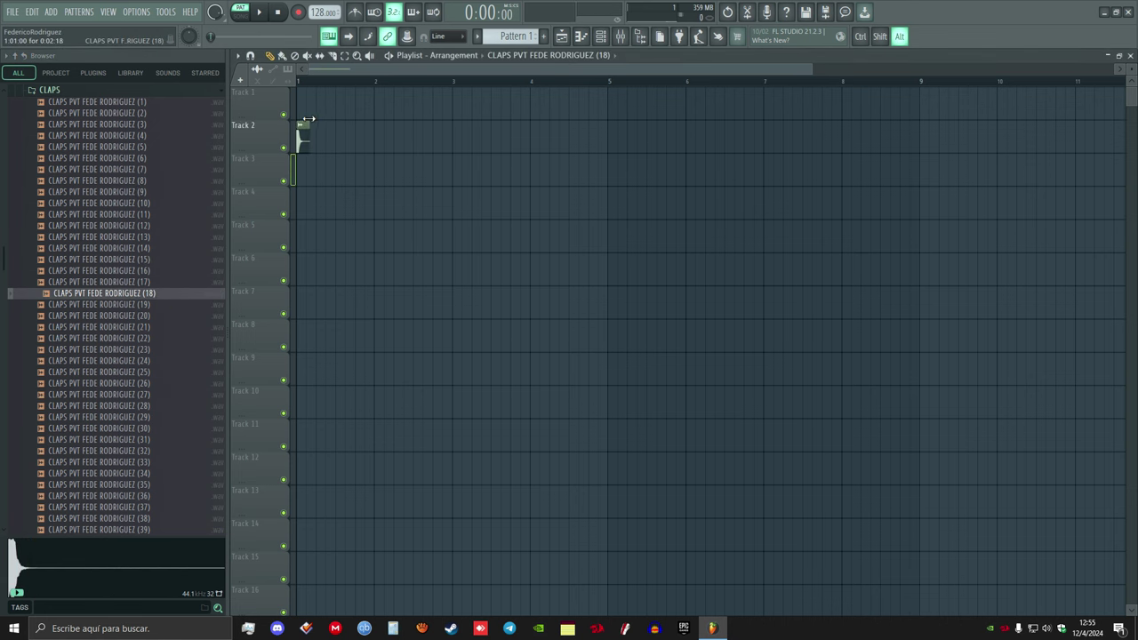
Repeat the clap clip on every beat of Track 2 from bar 1 through bar 4
{"action": "scroll", "coordinate": [320, 142], "scroll_direction": "down", "scroll_amount": 2}
{"action": "scroll", "coordinate": [303, 82], "scroll_direction": "up", "scroll_amount": 1}
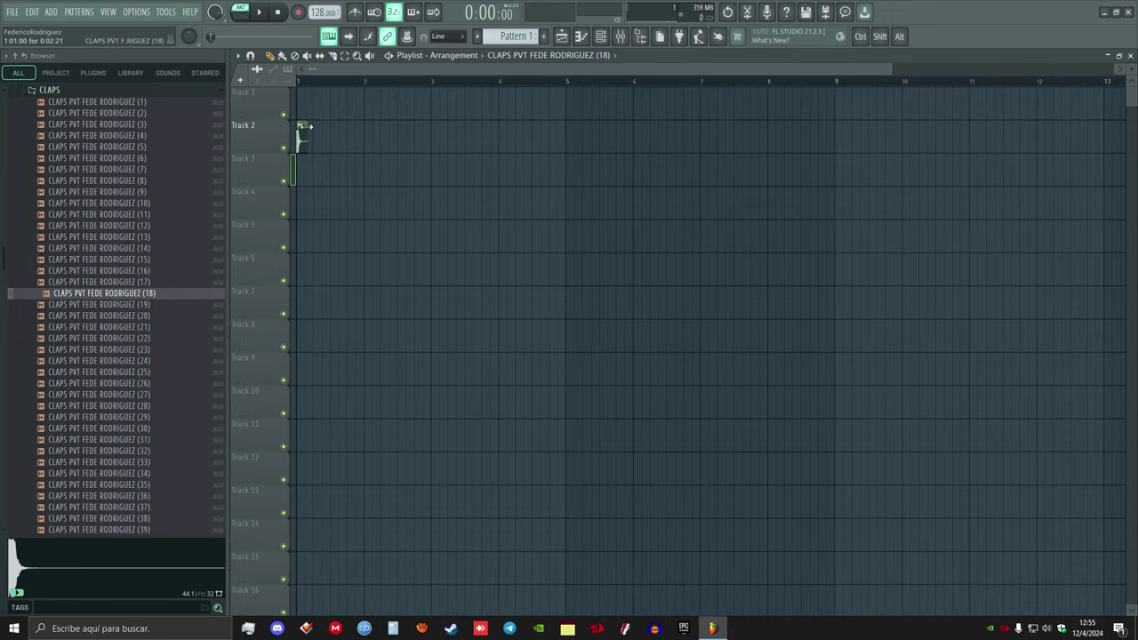
{"action": "left_click", "coordinate": [320, 143]}
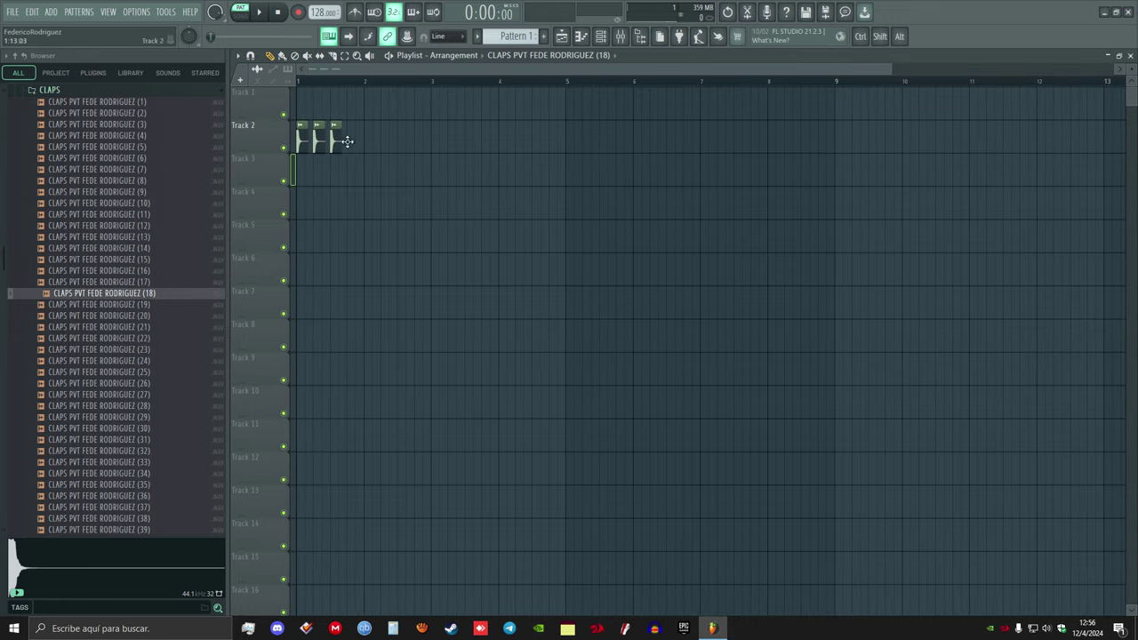
{"action": "left_click_drag", "start_coordinate": [600, 169], "coordinate": [300, 129]}
{"action": "key", "text": "ctrl+b"}
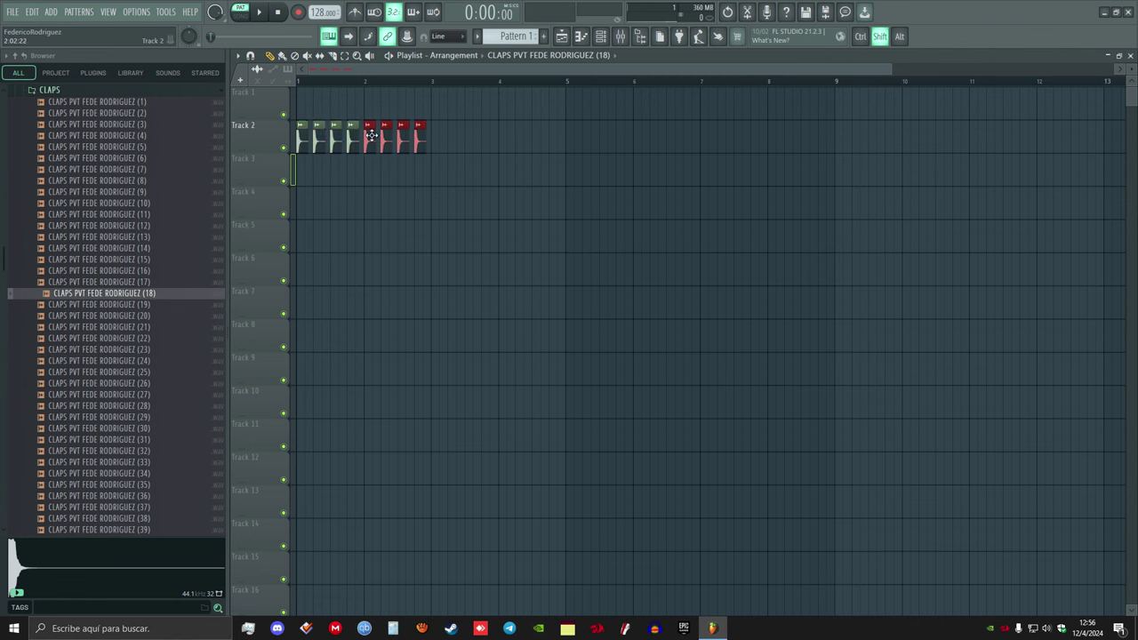
{"action": "key", "text": "ctrl+a"}
{"action": "key", "text": "ctrl+b"}
{"action": "right_click", "coordinate": [461, 218]}
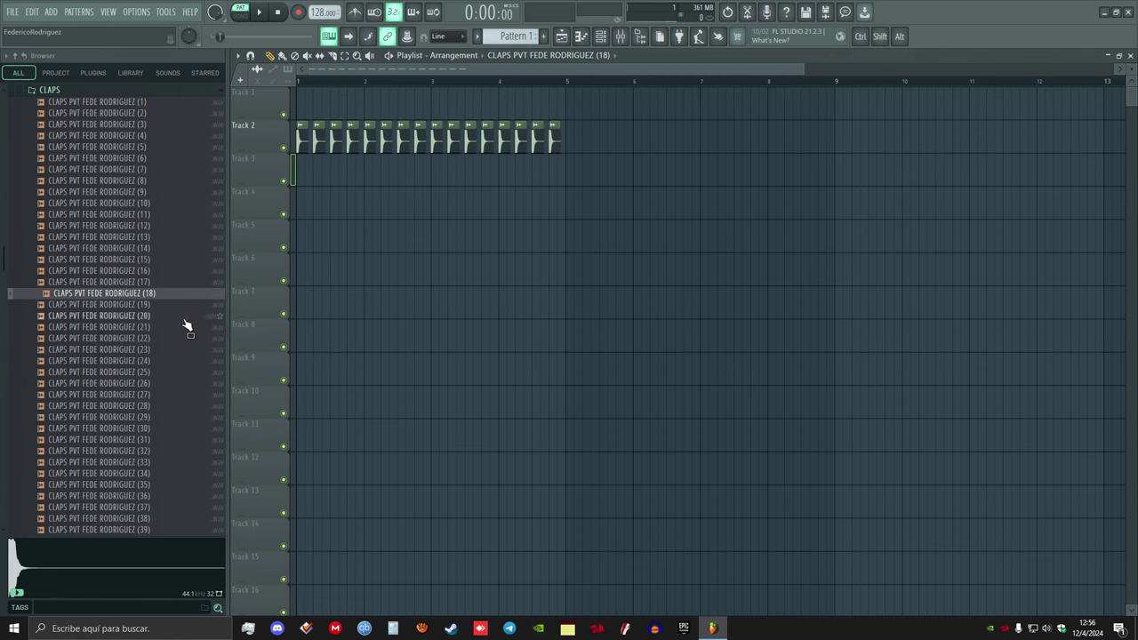
Audition more clap samples and place clap sample (25) at the start of Track 3
{"action": "left_click", "coordinate": [180, 317]}
{"action": "left_click", "coordinate": [166, 328]}
{"action": "left_click", "coordinate": [160, 339]}
{"action": "left_click", "coordinate": [156, 349]}
{"action": "key", "text": "Down"}
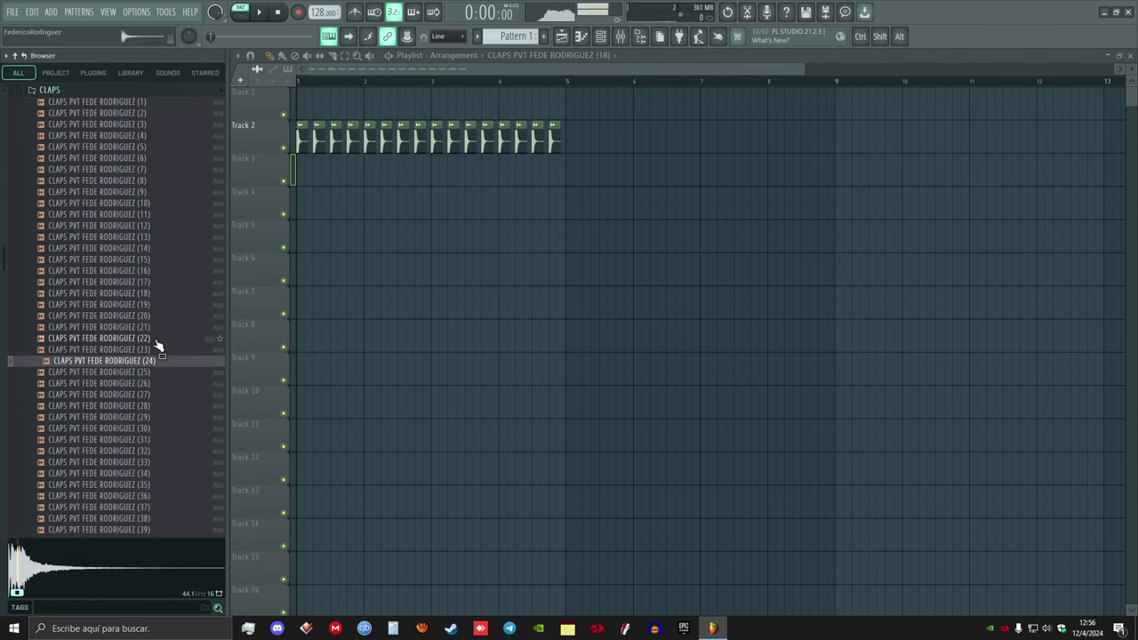
{"action": "scroll", "coordinate": [155, 342], "scroll_direction": "down", "scroll_amount": 2}
{"action": "key", "text": "Down"}
{"action": "key", "text": "Up"}
{"action": "left_click_drag", "start_coordinate": [155, 306], "coordinate": [309, 177]}
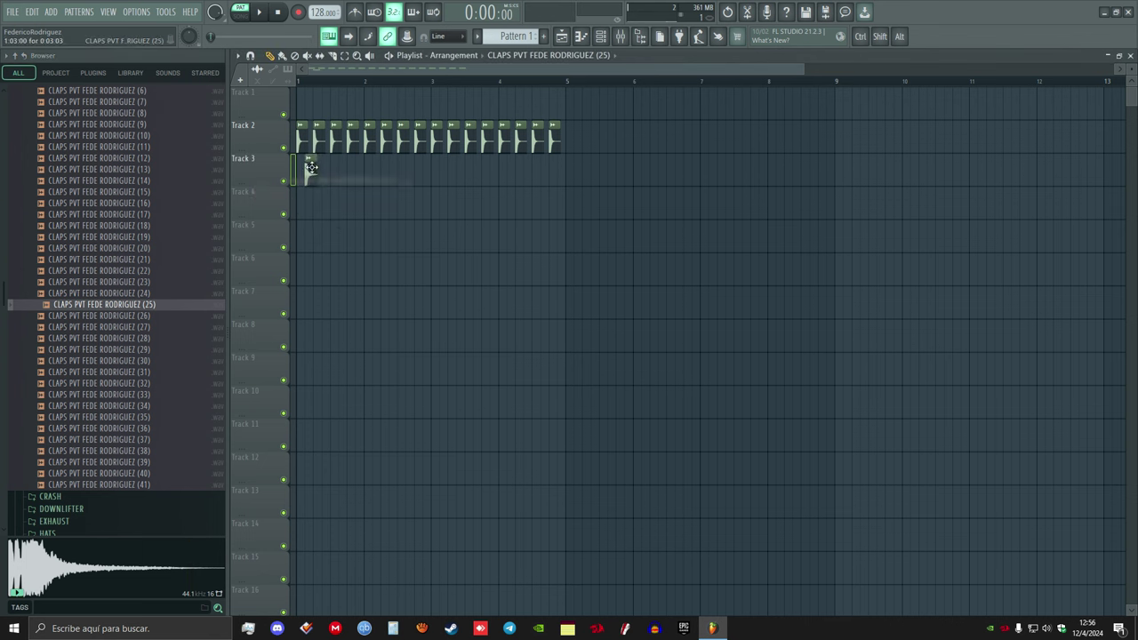
{"action": "key", "text": "space"}
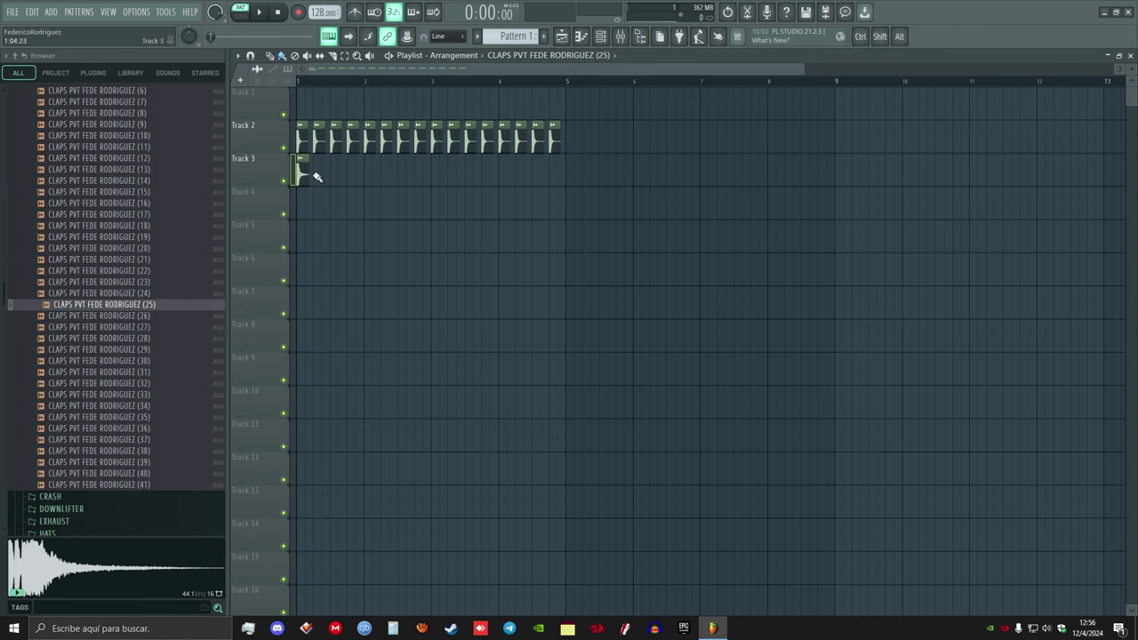
Paint the second clap on every beat of Track 3 through bar 4 and play back the arrangement
{"action": "left_click_drag", "start_coordinate": [318, 176], "coordinate": [557, 171]}
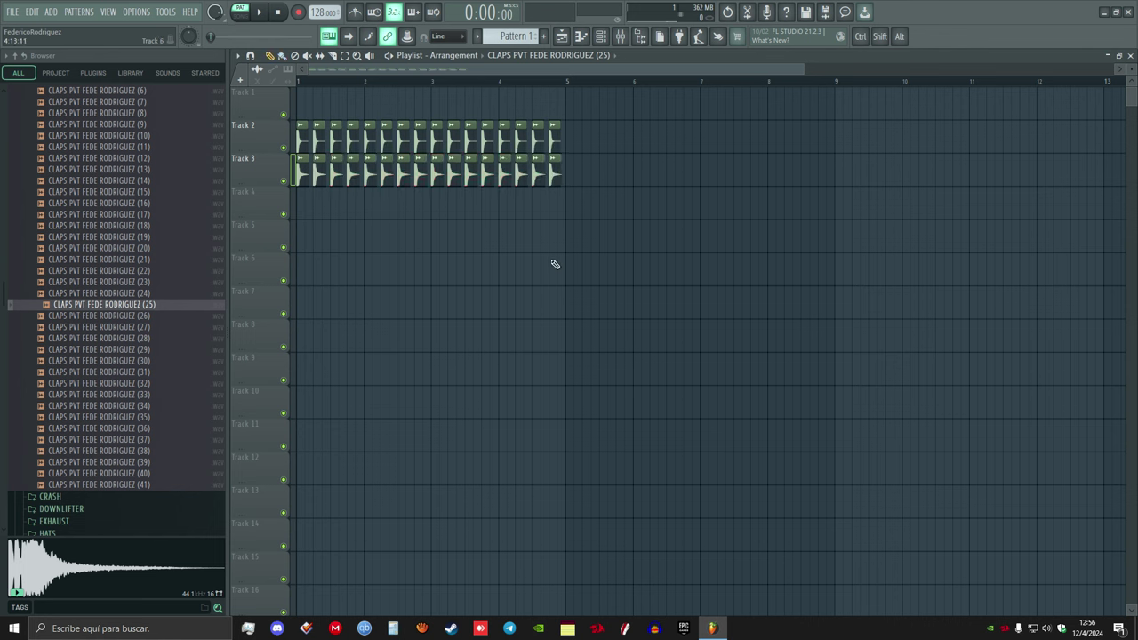
{"action": "key", "text": "space"}
{"action": "key", "text": "space"}
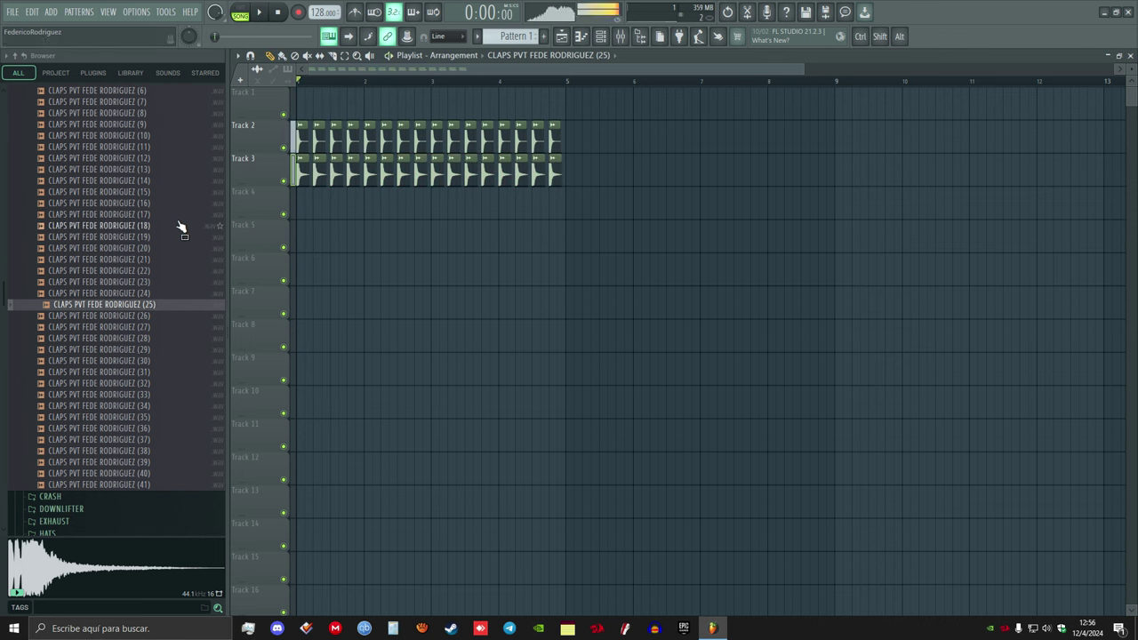
Audition samples in the KICKS folder and place kick sample (14) on every beat of Track 4 through bar 4
{"action": "middle_click", "coordinate": [146, 310]}
{"action": "left_click", "coordinate": [67, 179]}
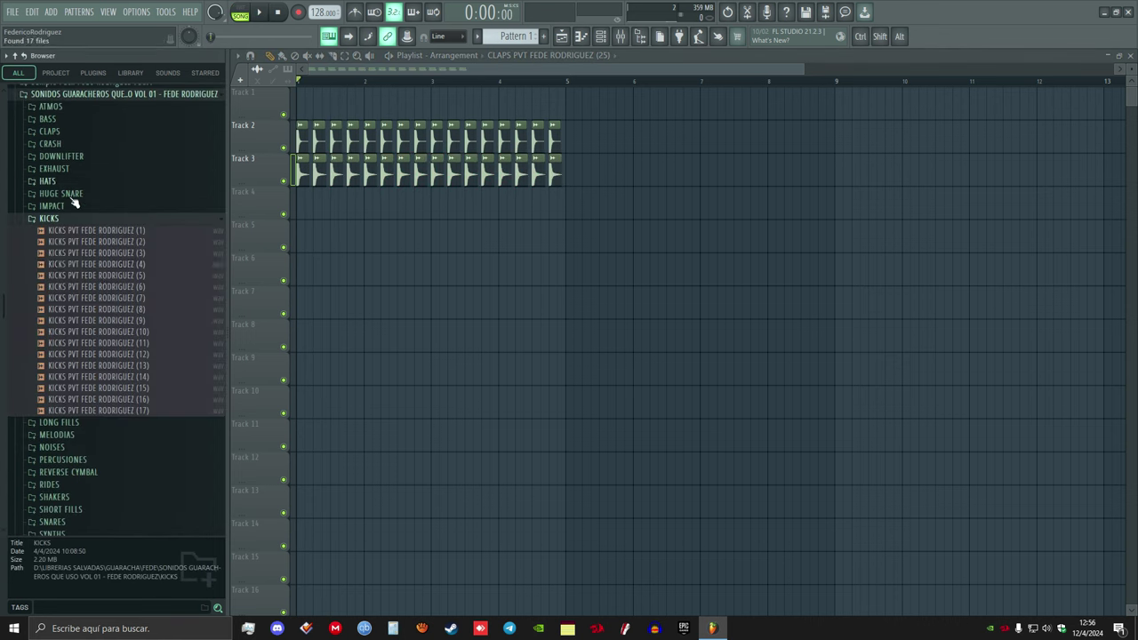
{"action": "left_click", "coordinate": [123, 309]}
{"action": "left_click", "coordinate": [126, 321]}
{"action": "left_click", "coordinate": [129, 333]}
{"action": "left_click", "coordinate": [133, 344]}
{"action": "left_click", "coordinate": [151, 410]}
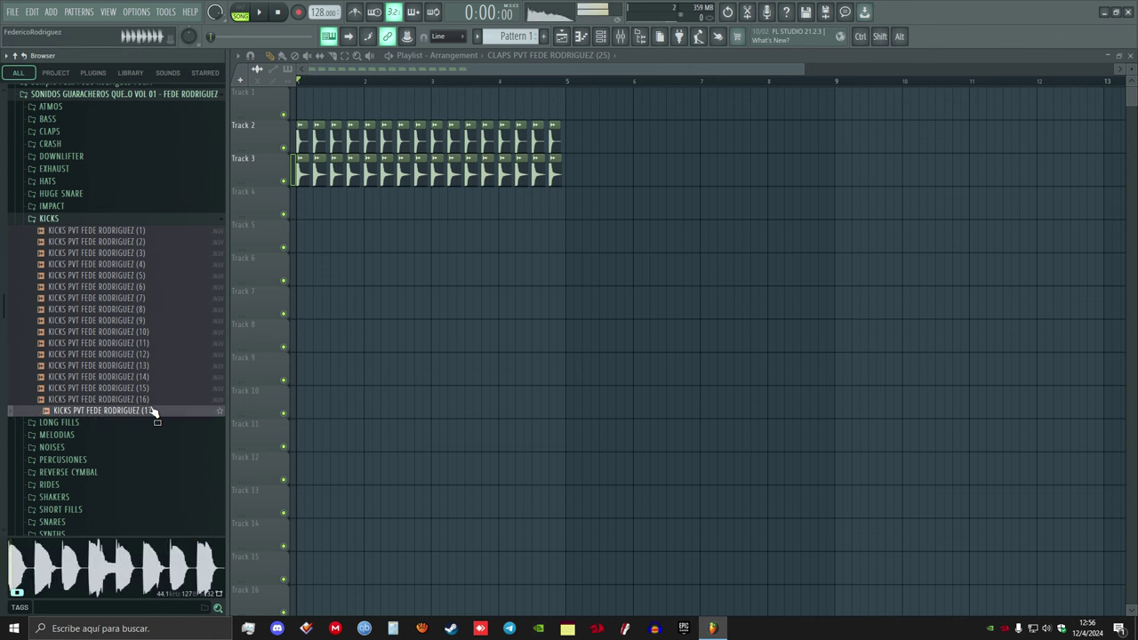
{"action": "mouse_move", "coordinate": [153, 411]}
{"action": "left_mouse_down"}
{"action": "mouse_move", "coordinate": [152, 378]}
{"action": "mouse_move", "coordinate": [300, 218]}
{"action": "mouse_move", "coordinate": [300, 204]}
{"action": "mouse_move", "coordinate": [548, 203]}
{"action": "left_mouse_up"}
{"action": "key", "text": "space"}
{"action": "key", "text": "p"}
Lower the channel volumes of the Track 3 and Track 2 claps while playing back the arrangement
{"action": "double_click", "coordinate": [544, 180]}
{"action": "key", "text": "space"}
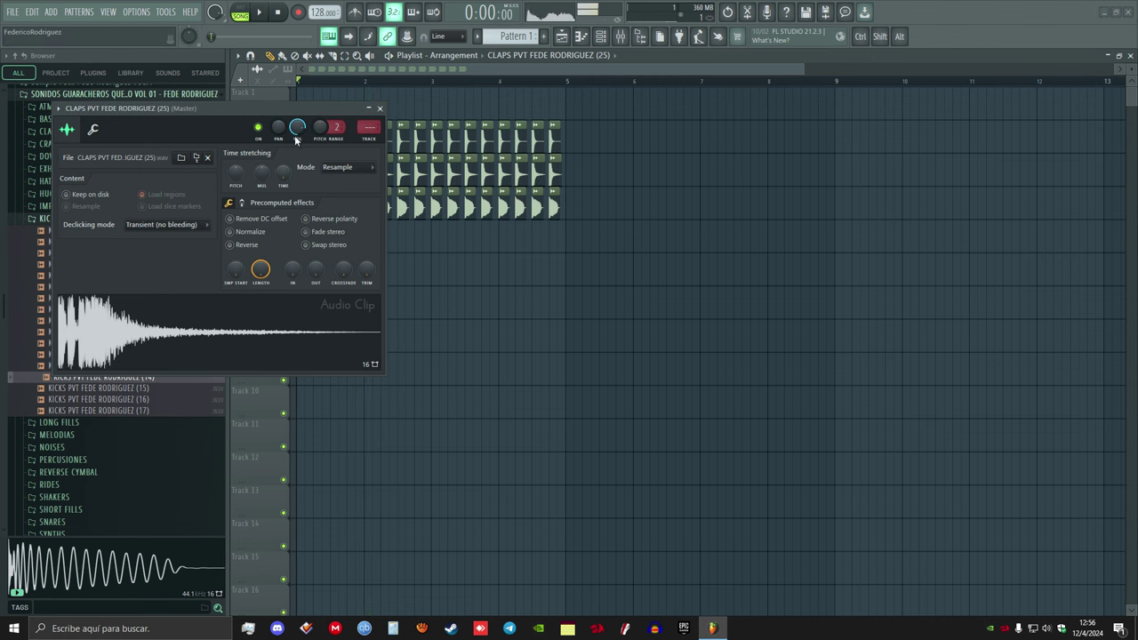
{"action": "key", "text": "Escape"}
{"action": "key", "text": "space"}
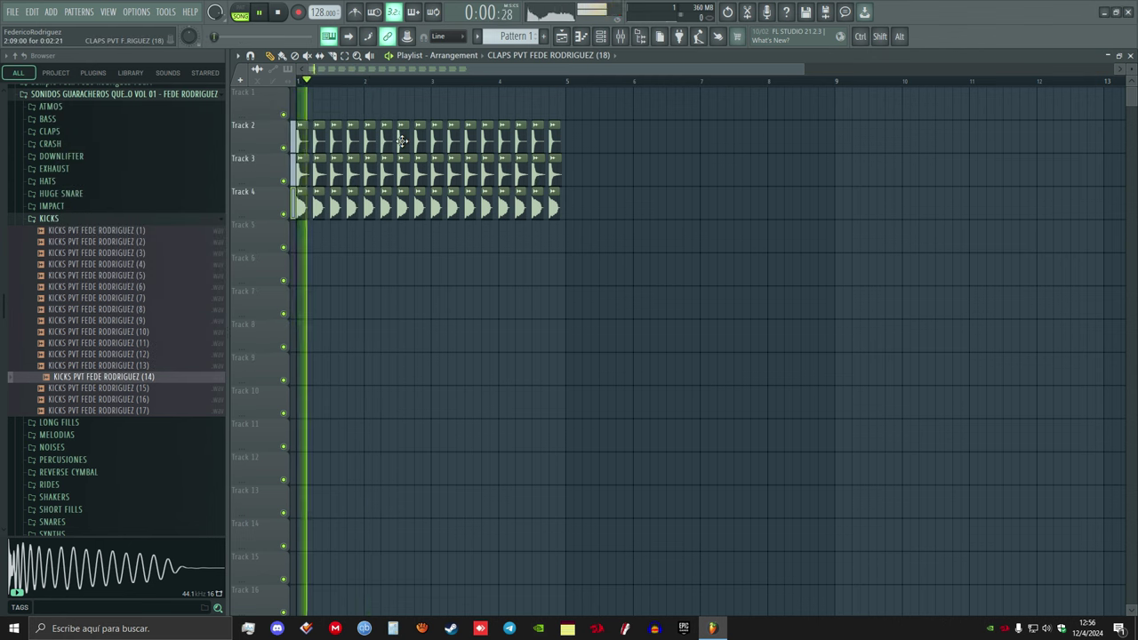
{"action": "double_click", "coordinate": [305, 139]}
{"action": "scroll", "coordinate": [281, 113], "scroll_direction": "down", "scroll_amount": 8}
{"action": "key", "text": "Escape"}
{"action": "key", "text": "space"}
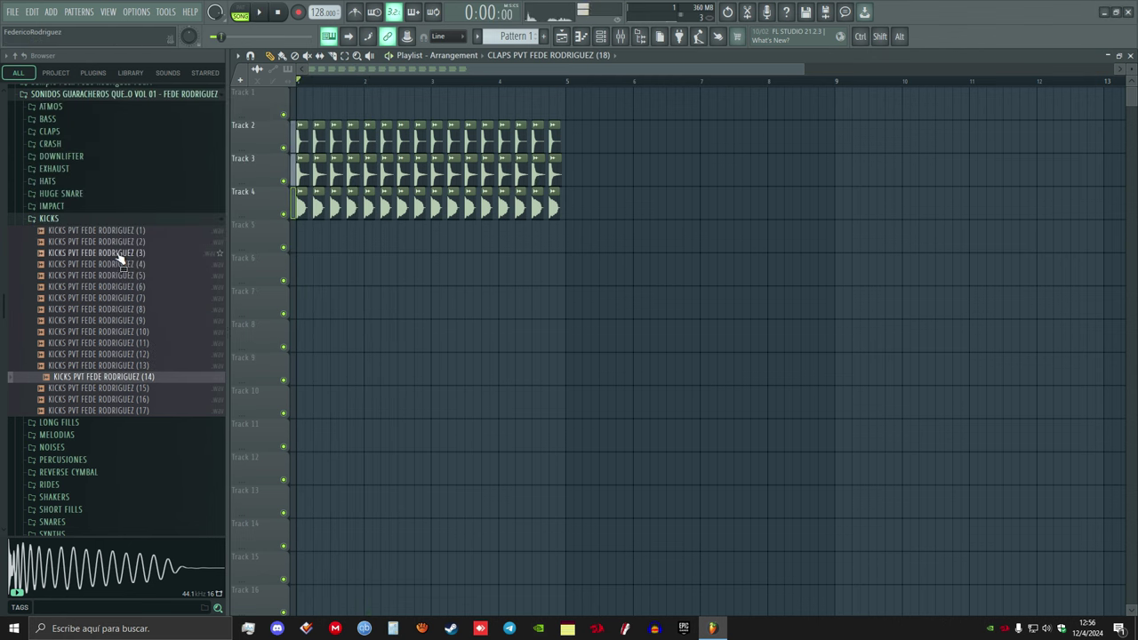
Audition the one-shots in the BASS sample folder to find a suitable bass sound
{"action": "left_click", "coordinate": [138, 265]}
{"action": "key", "text": "Left"}
{"action": "key", "text": "Left"}
{"action": "left_click", "coordinate": [48, 120]}
{"action": "left_click", "coordinate": [108, 275]}
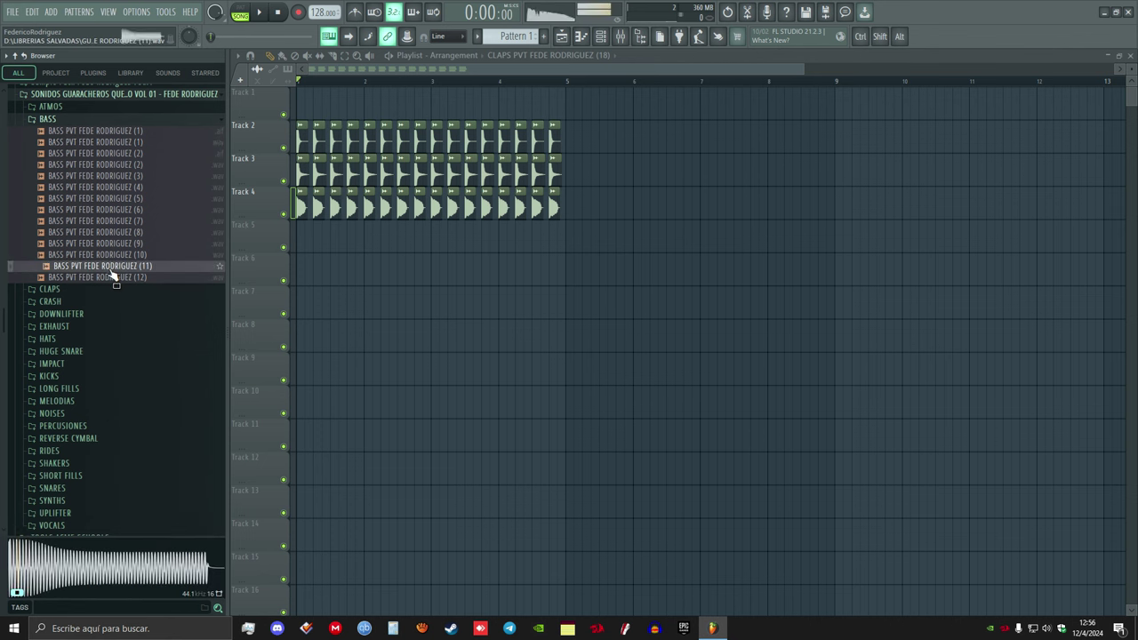
{"action": "key", "text": "Up"}
{"action": "key", "text": "Up"}
{"action": "key", "text": "Up"}
{"action": "key", "text": "Up"}
{"action": "key", "text": "Up"}
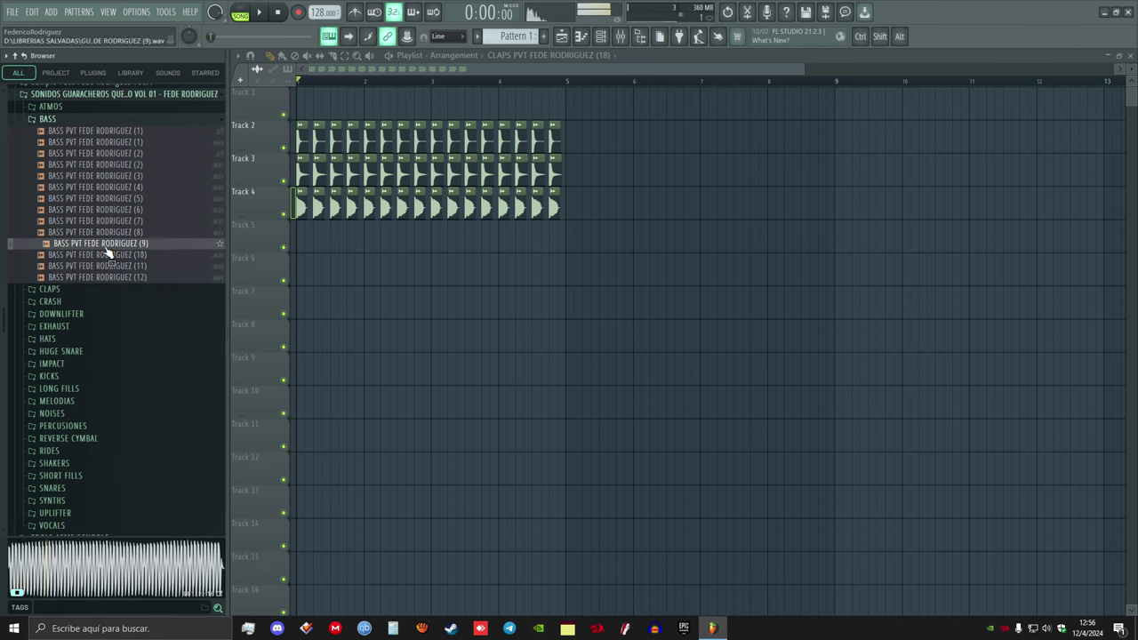
{"action": "left_click", "coordinate": [106, 278]}
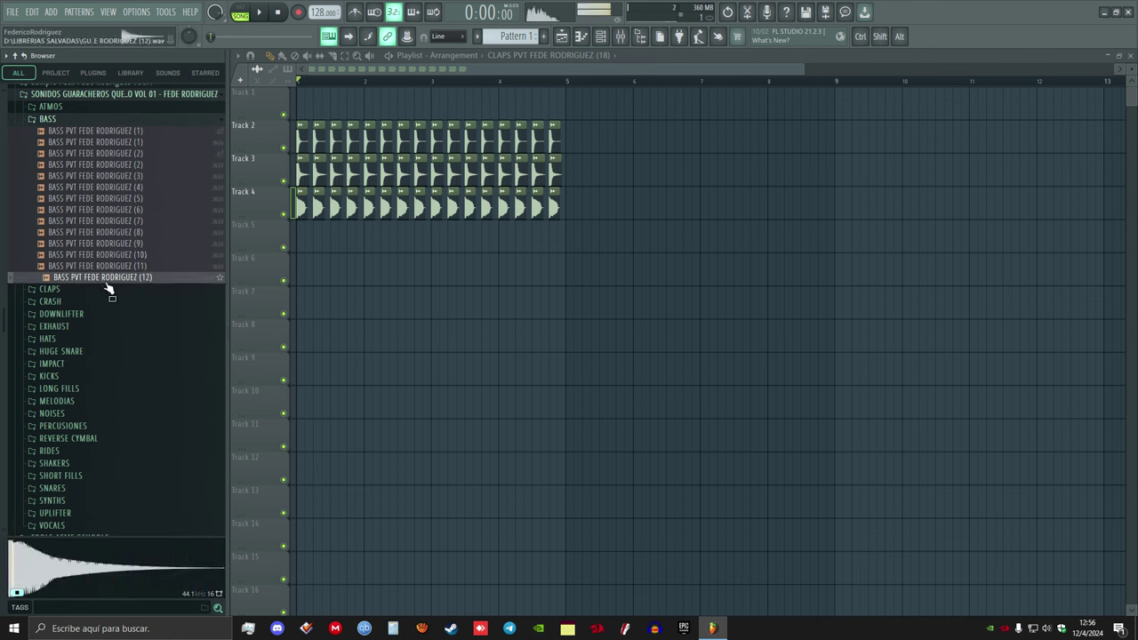
{"action": "key", "text": "Up"}
{"action": "key", "text": "Up"}
{"action": "key", "text": "Up"}
{"action": "key", "text": "Up"}
{"action": "key", "text": "Up"}
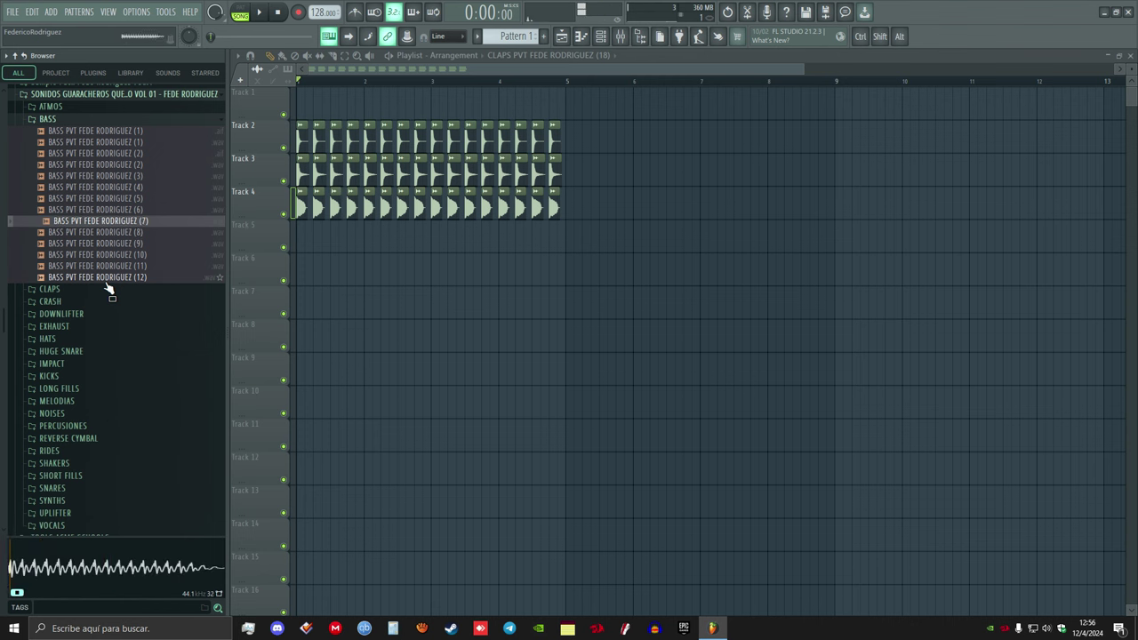
Load bass sample (8) into a new Sampler channel and set its time stretching mode to Stretch
{"action": "left_click", "coordinate": [113, 235]}
{"action": "left_click_drag", "start_coordinate": [112, 236], "coordinate": [310, 130]}
{"action": "right_click", "coordinate": [324, 84]}
{"action": "left_click", "coordinate": [321, 104]}
{"action": "left_click", "coordinate": [377, 198]}
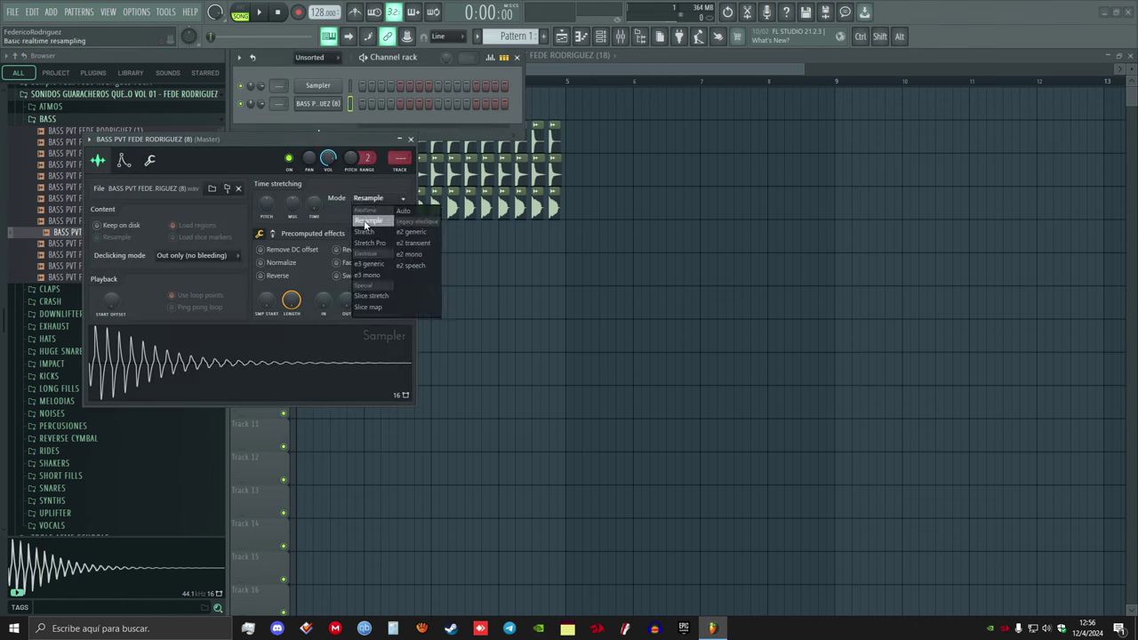
{"action": "left_click", "coordinate": [367, 232]}
Enable the bass channel's volume envelope with shortened attack and release, and normalize the sample
{"action": "left_click", "coordinate": [123, 160]}
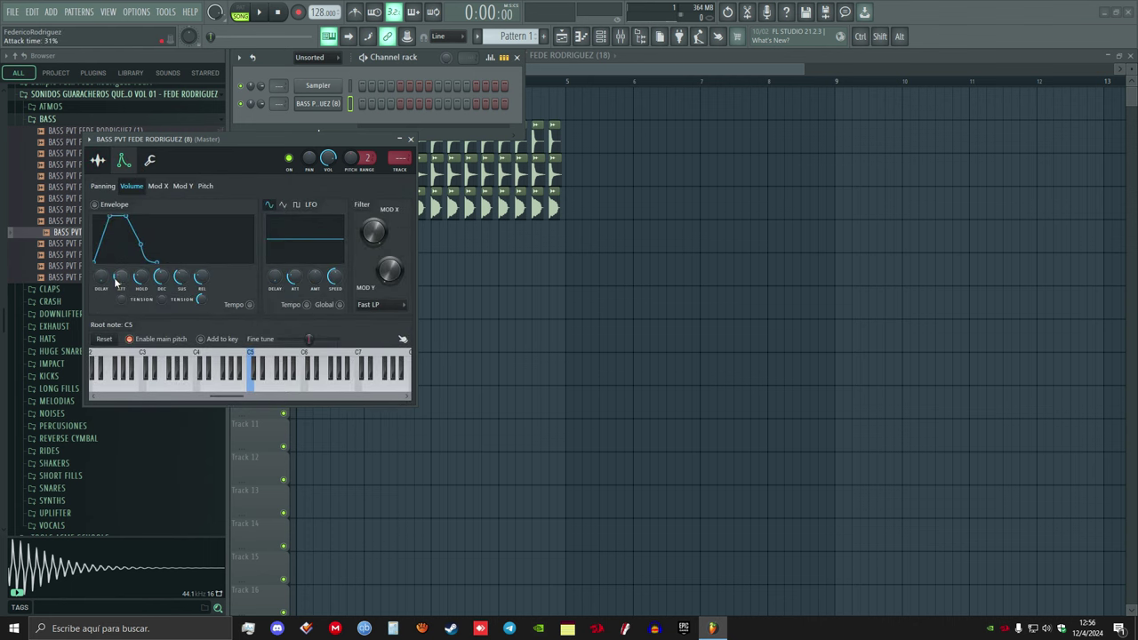
{"action": "left_click_drag", "start_coordinate": [129, 283], "coordinate": [127, 284]}
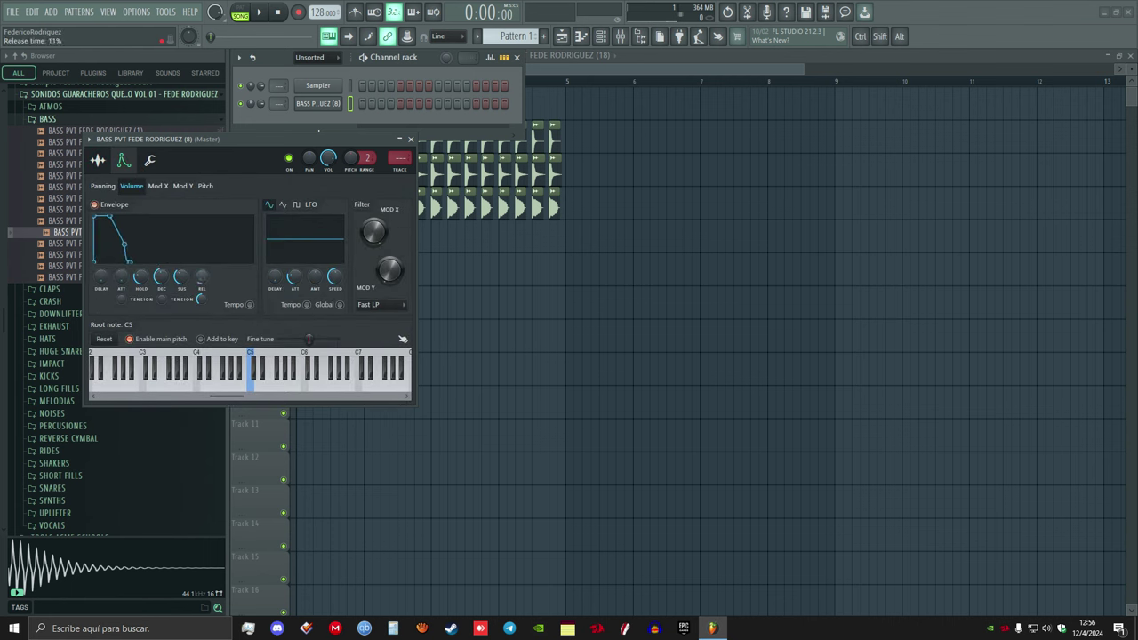
{"action": "left_click", "coordinate": [98, 160]}
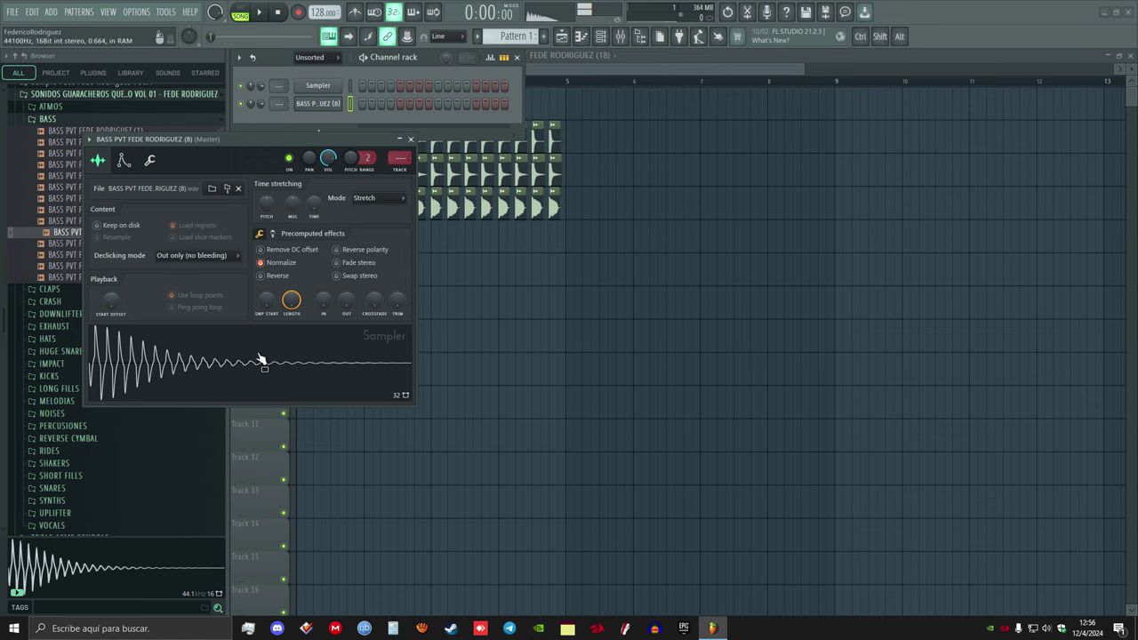
Open the bass sample in Edison and detect its pitch regions to identify the root note
{"action": "left_click_drag", "start_coordinate": [260, 145], "coordinate": [490, 146]}
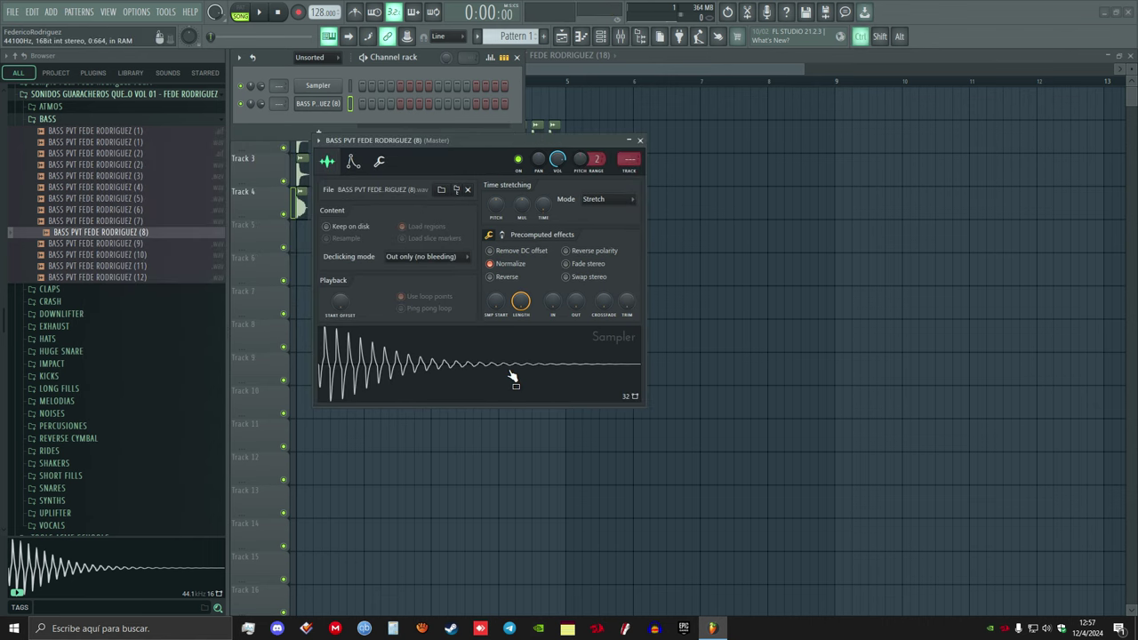
{"action": "double_click", "coordinate": [511, 378]}
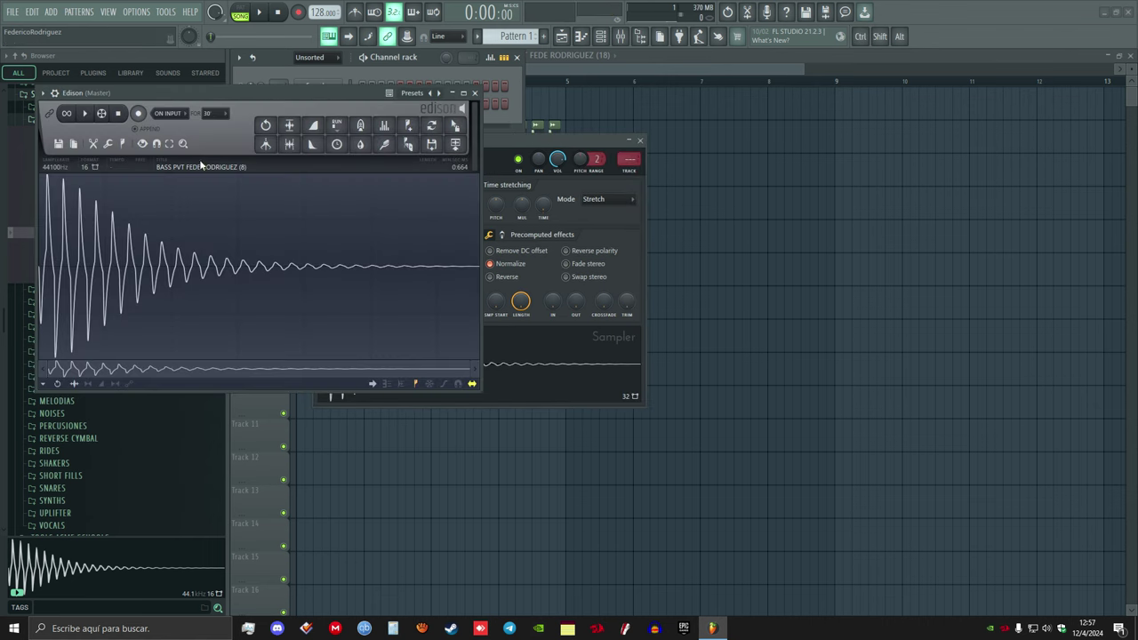
{"action": "left_click", "coordinate": [127, 144]}
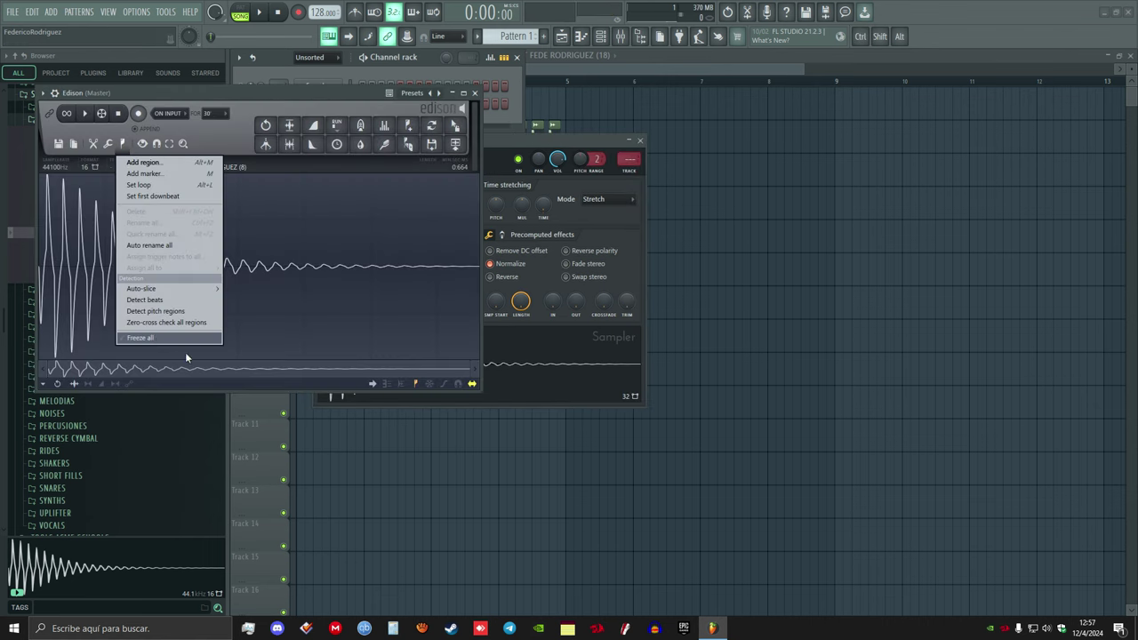
{"action": "left_click", "coordinate": [146, 313]}
{"action": "scroll", "coordinate": [51, 255], "scroll_direction": "up", "scroll_amount": 4}
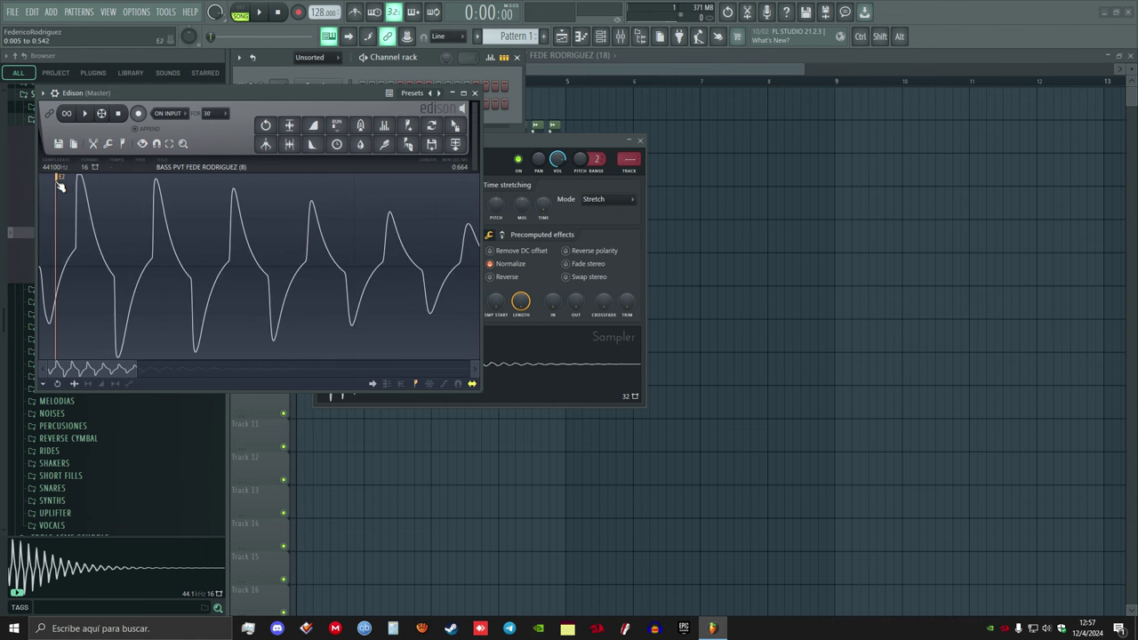
{"action": "left_click", "coordinate": [475, 93]}
Set the bass channel's root note to E2 and close the channel settings
{"action": "left_click", "coordinate": [352, 163]}
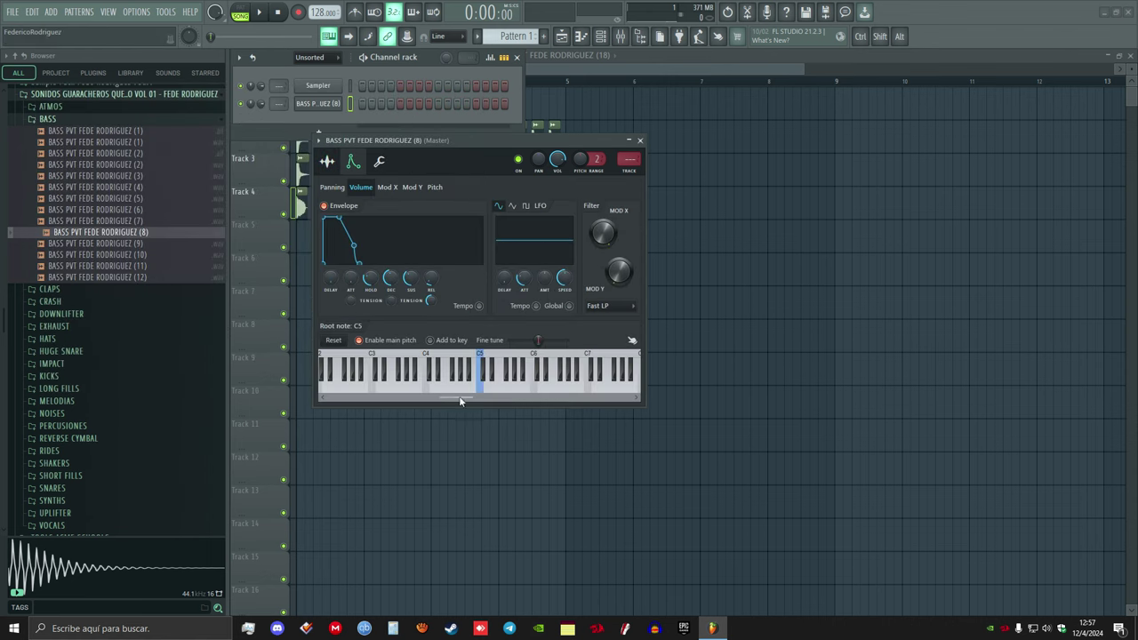
{"action": "left_click_drag", "start_coordinate": [460, 386], "coordinate": [339, 386]}
{"action": "right_click", "coordinate": [339, 386]}
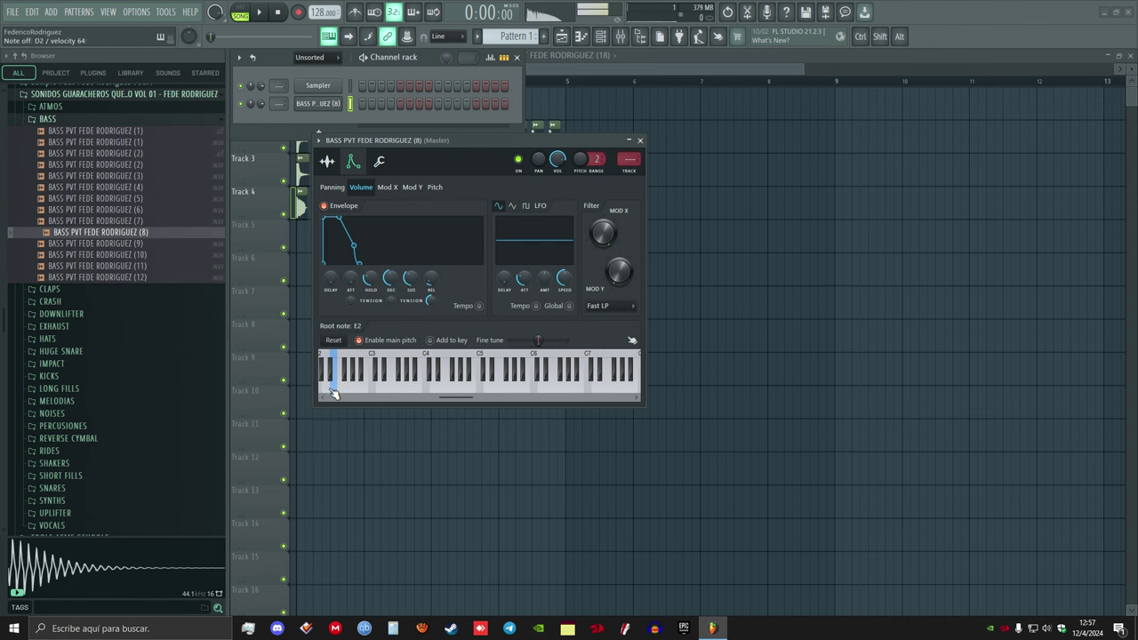
{"action": "left_click", "coordinate": [334, 391]}
{"action": "left_click", "coordinate": [327, 161]}
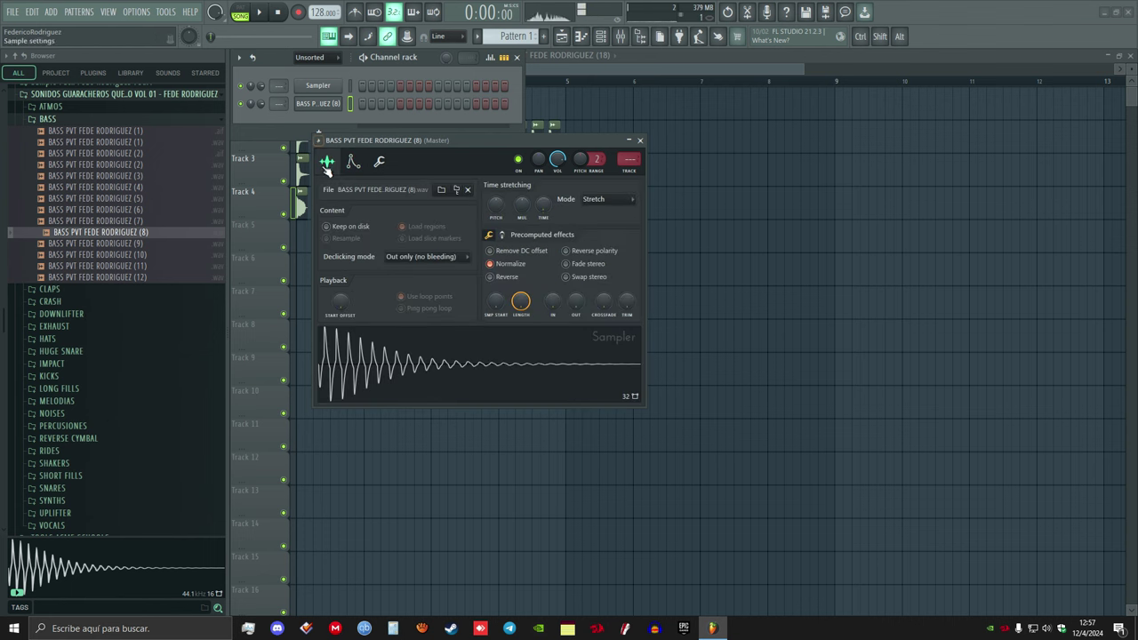
{"action": "left_click", "coordinate": [640, 141]}
Open the bass channel in the Piano roll and place a short E5 note in the first bar
{"action": "right_click", "coordinate": [331, 105]}
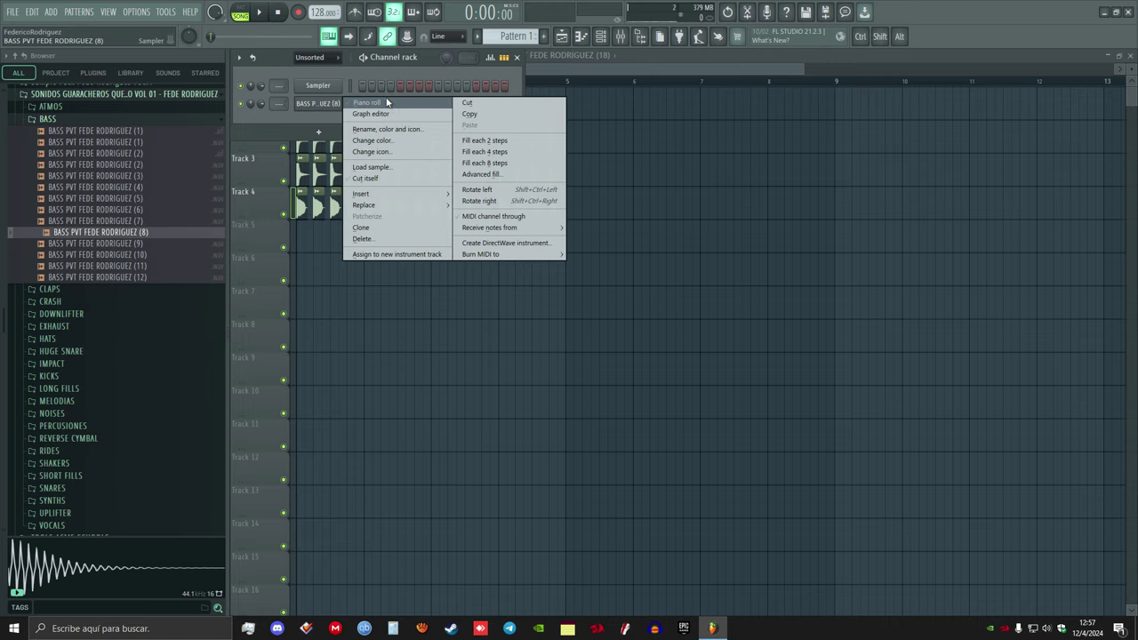
{"action": "left_click", "coordinate": [387, 102]}
{"action": "left_click_drag", "start_coordinate": [349, 286], "coordinate": [312, 299]}
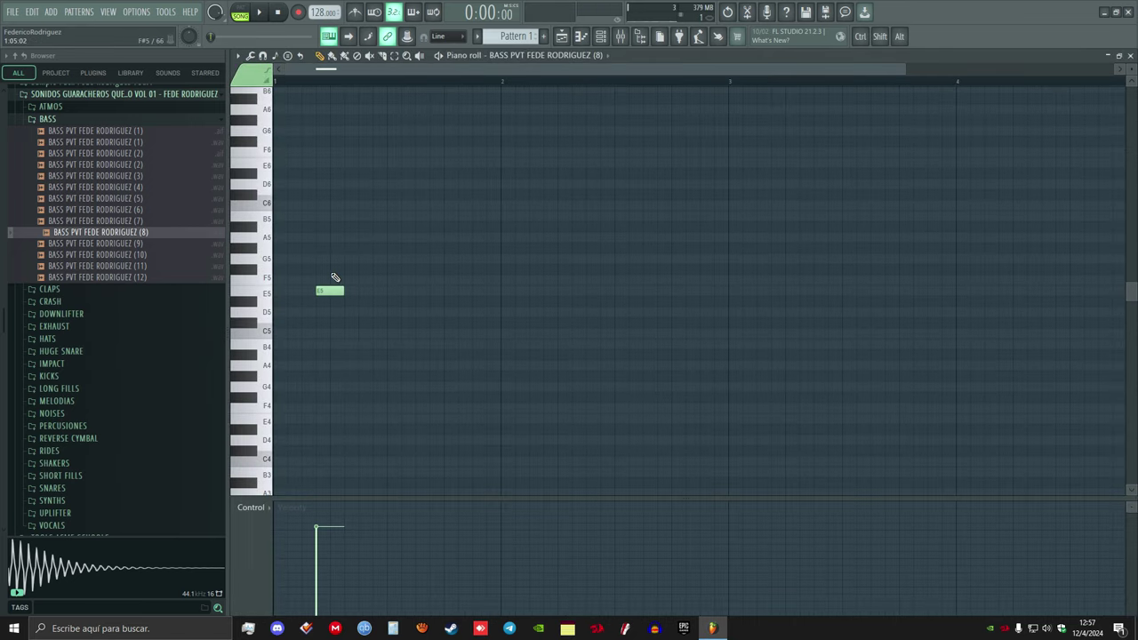
Move the bass note down from E5 to A3, playing the pattern to judge its pitch
{"action": "scroll", "coordinate": [330, 285], "scroll_direction": "down", "scroll_amount": 3}
{"action": "left_click_drag", "start_coordinate": [331, 193], "coordinate": [322, 323]}
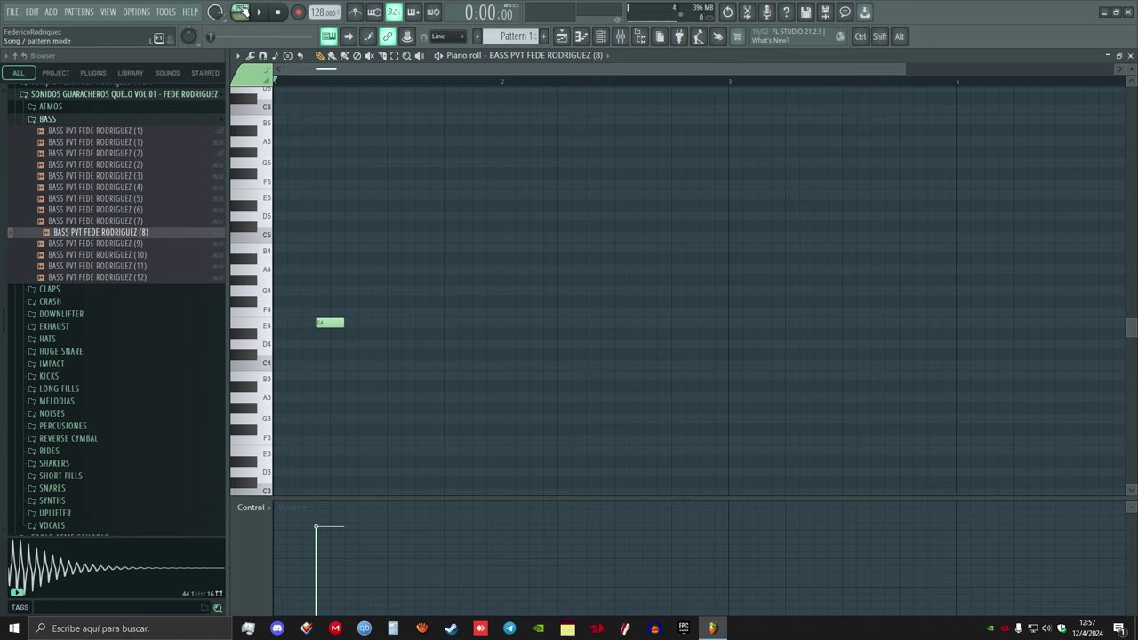
{"action": "key", "text": "space"}
{"action": "scroll", "coordinate": [328, 233], "scroll_direction": "down", "scroll_amount": 3}
{"action": "left_click_drag", "start_coordinate": [327, 230], "coordinate": [325, 300]}
{"action": "key", "text": "space"}
{"action": "key", "text": "space"}
{"action": "key", "text": "space"}
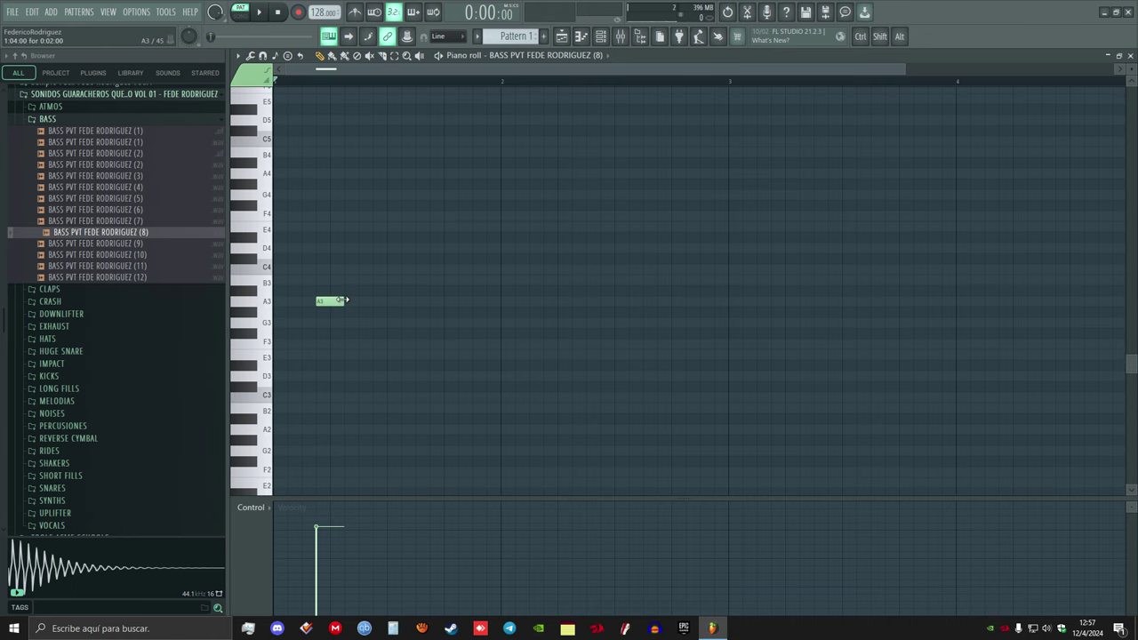
Build a bass riff with a short G3 note followed by a longer E3 note, and duplicate it to fill the first bar
{"action": "left_click", "coordinate": [362, 353]}
{"action": "left_click_drag", "start_coordinate": [343, 300], "coordinate": [323, 324]}
{"action": "key", "text": "space"}
{"action": "key", "text": "space"}
{"action": "key", "text": "space"}
{"action": "left_click_drag", "start_coordinate": [446, 390], "coordinate": [330, 324]}
{"action": "key", "text": "ctrl+b"}
{"action": "left_click", "coordinate": [460, 297]}
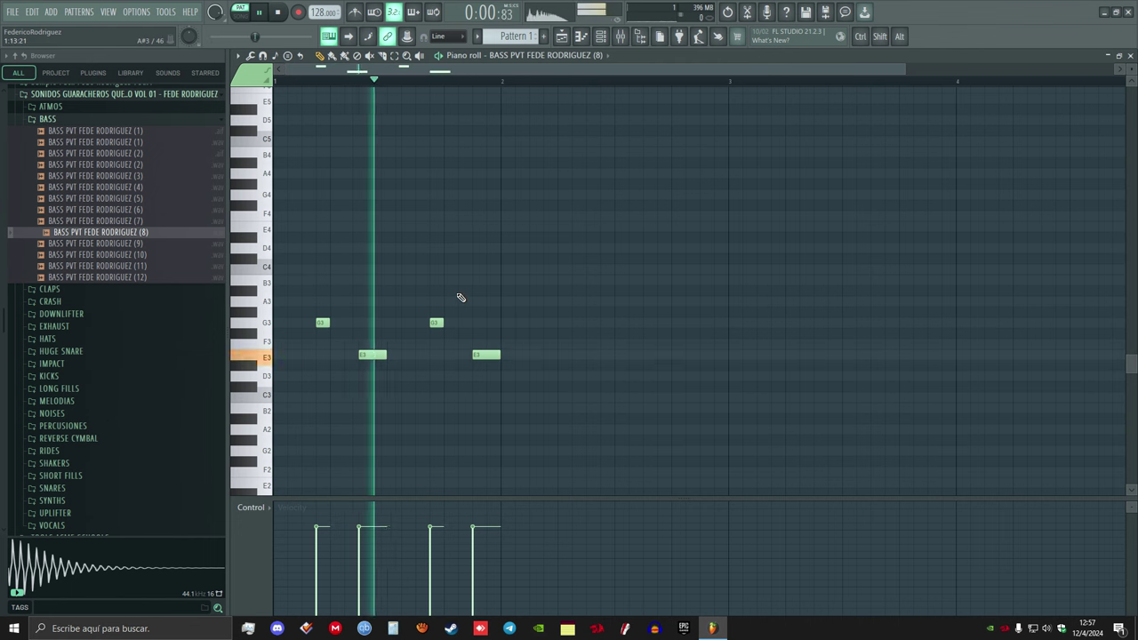
Place a Pattern 1 clip at bar 1 on Track 5 of the Playlist, in place of the stray clap clip
{"action": "key", "text": "space"}
{"action": "key", "text": "F5"}
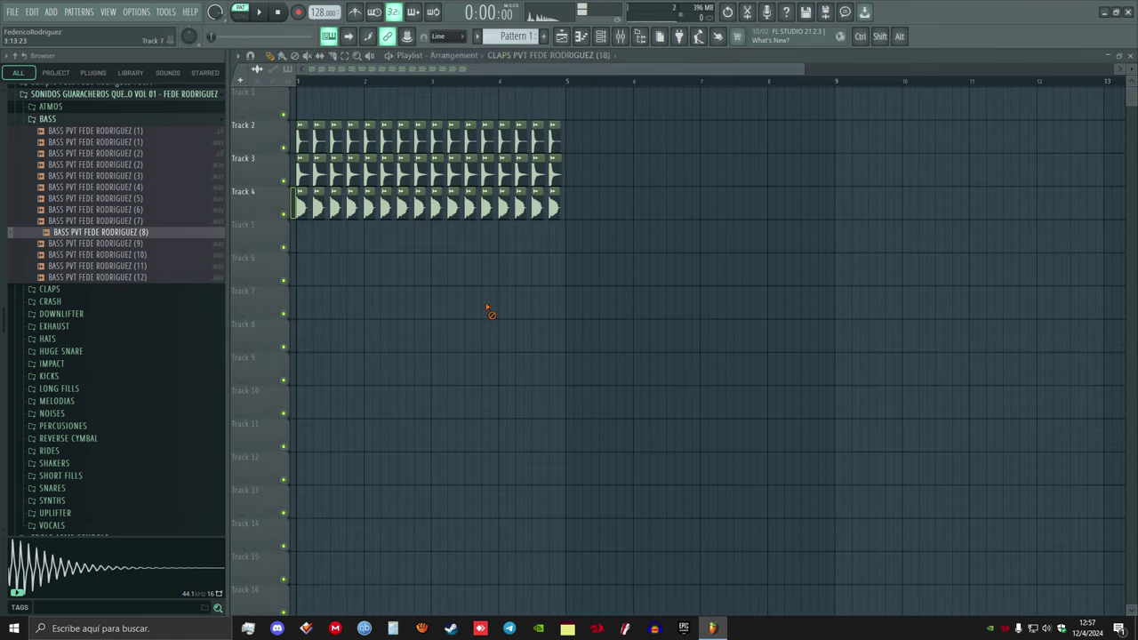
{"action": "left_click", "coordinate": [302, 237]}
{"action": "key", "text": "space"}
{"action": "left_click", "coordinate": [240, 15]}
{"action": "key", "text": "space"}
{"action": "left_click", "coordinate": [576, 57]}
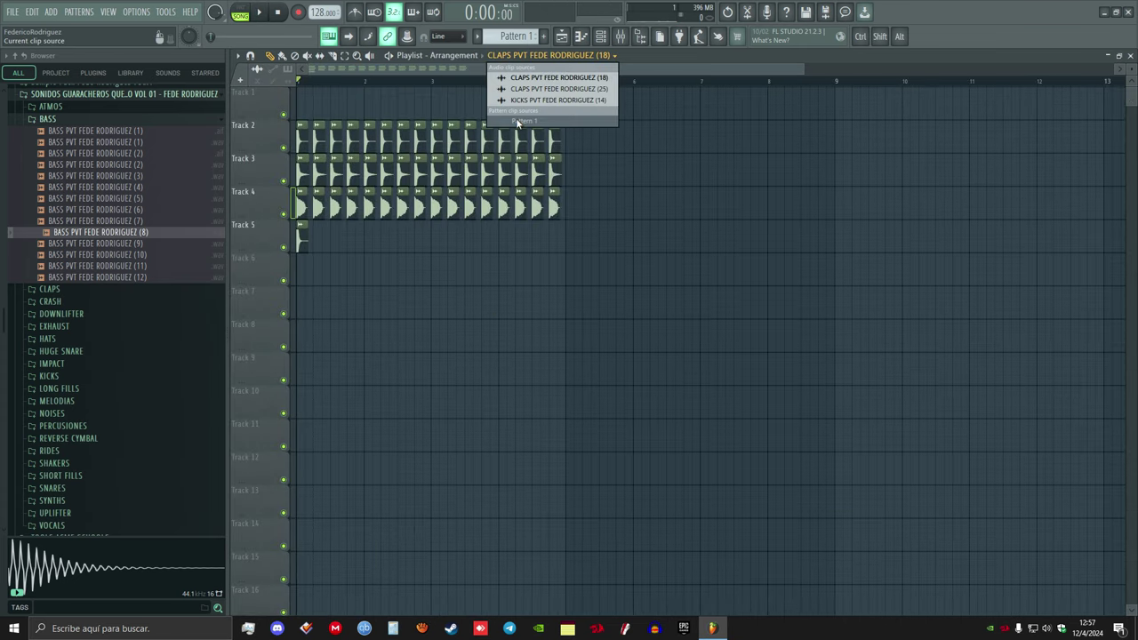
{"action": "left_click", "coordinate": [518, 121]}
{"action": "left_click", "coordinate": [302, 235]}
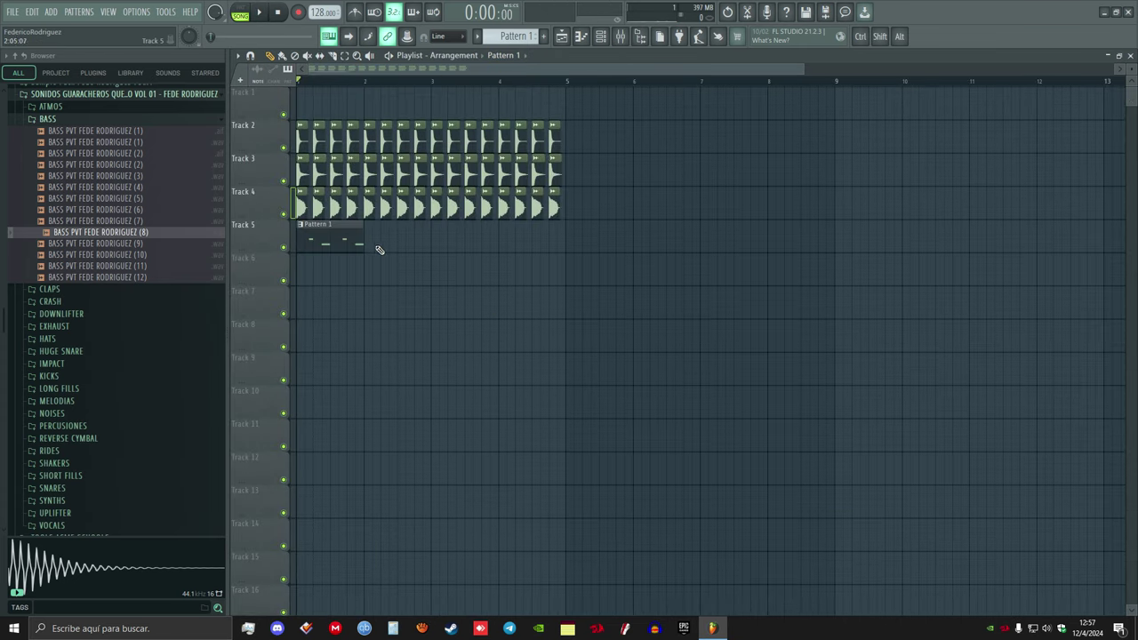
Rename the bass pattern BAJO with an orange colour and repeat its clip through bar 4 on Track 5
{"action": "key", "text": "F2"}
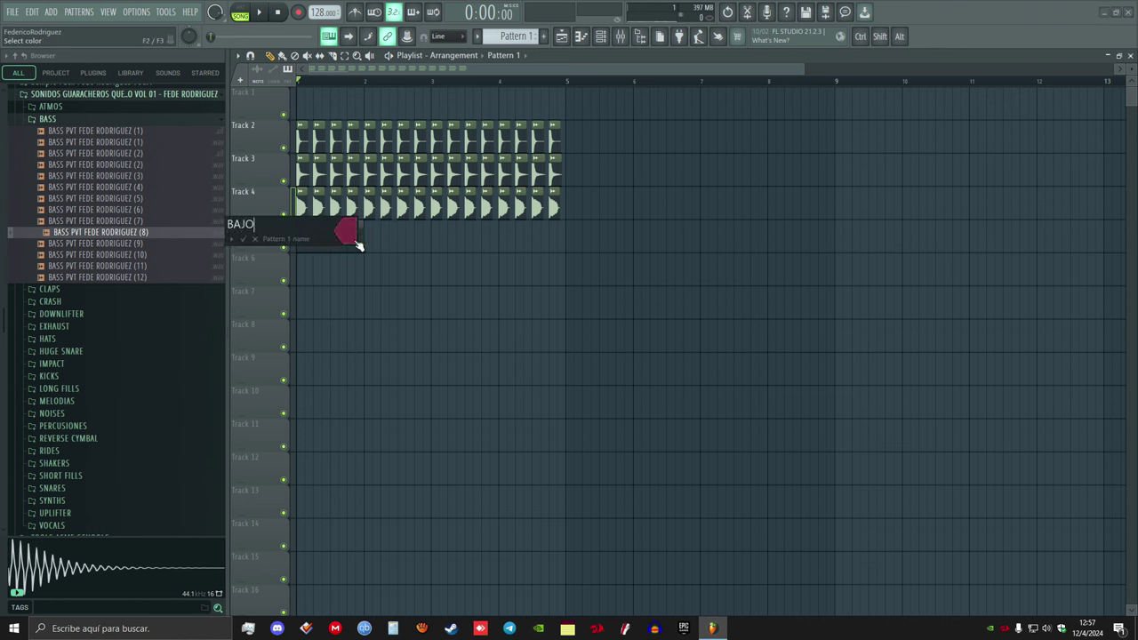
{"action": "key", "text": "Return"}
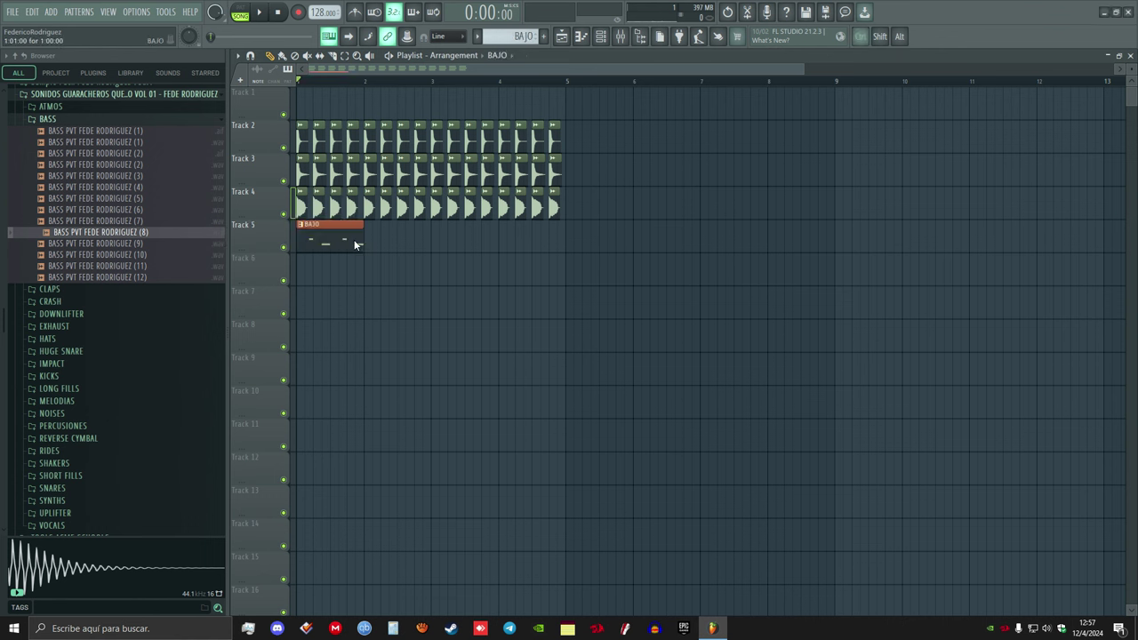
{"action": "left_click", "coordinate": [368, 239]}
{"action": "left_click", "coordinate": [467, 229]}
{"action": "left_click_drag", "start_coordinate": [467, 229], "coordinate": [531, 237]}
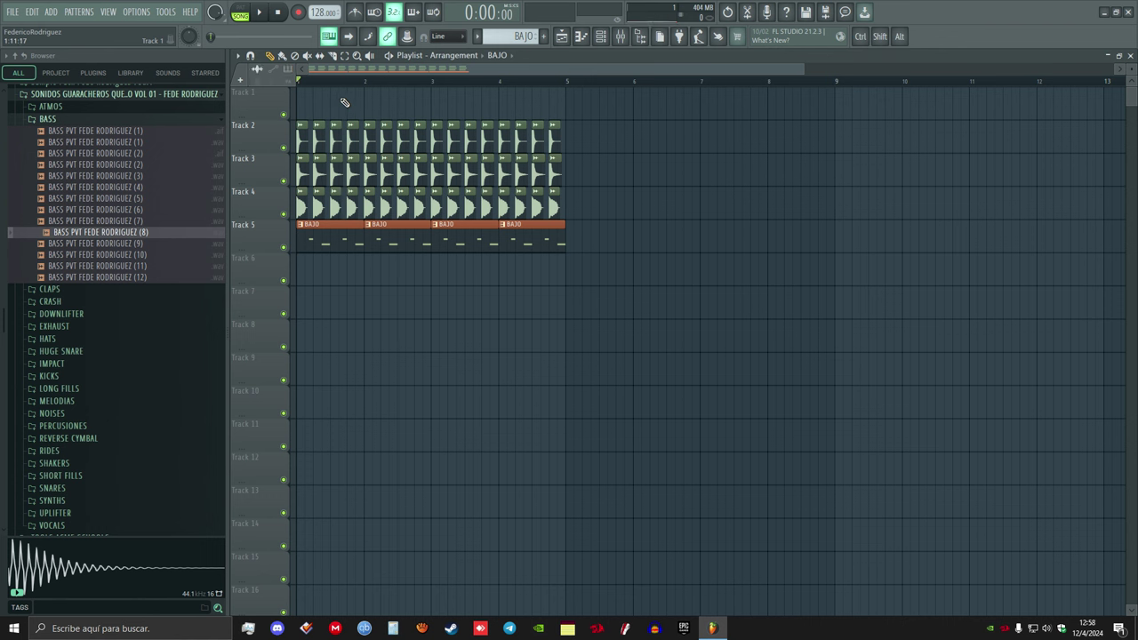
Listen to the arrangement with the bass, and add a 3x Osc synth channel to the Channel rack
{"action": "key", "text": "space"}
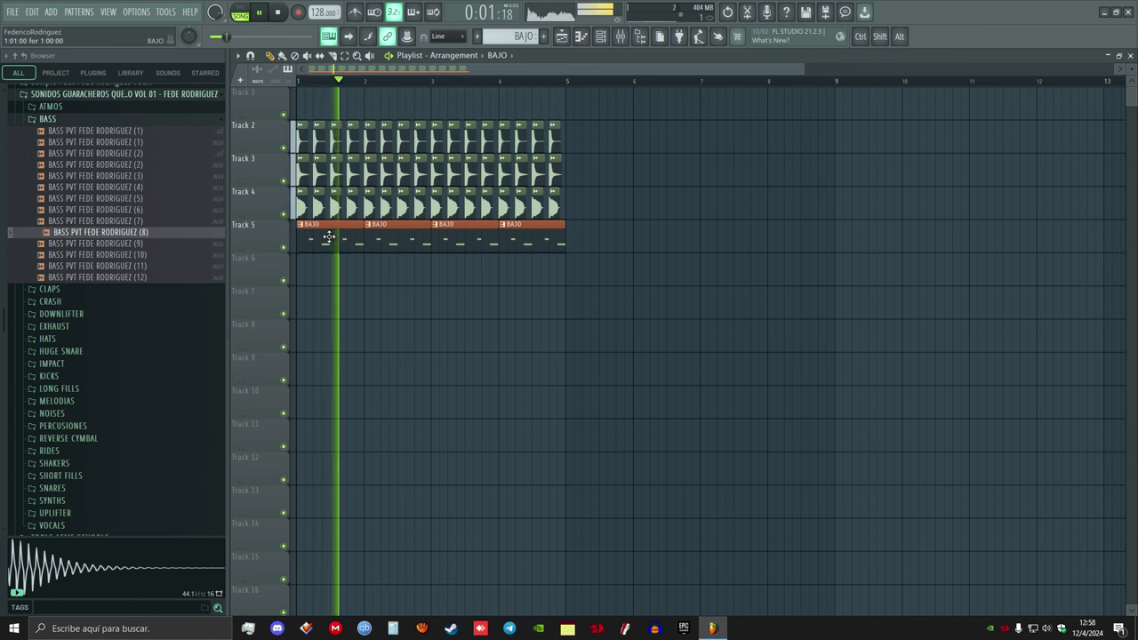
{"action": "key", "text": "F6"}
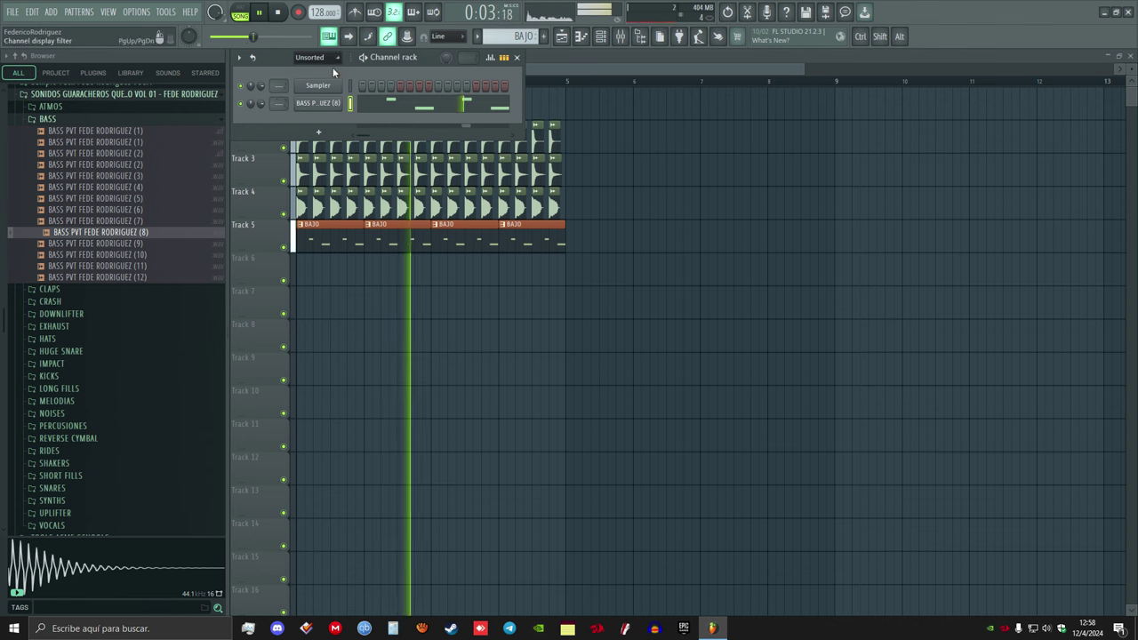
{"action": "key", "text": "F6"}
{"action": "key", "text": "F6"}
{"action": "key", "text": "space"}
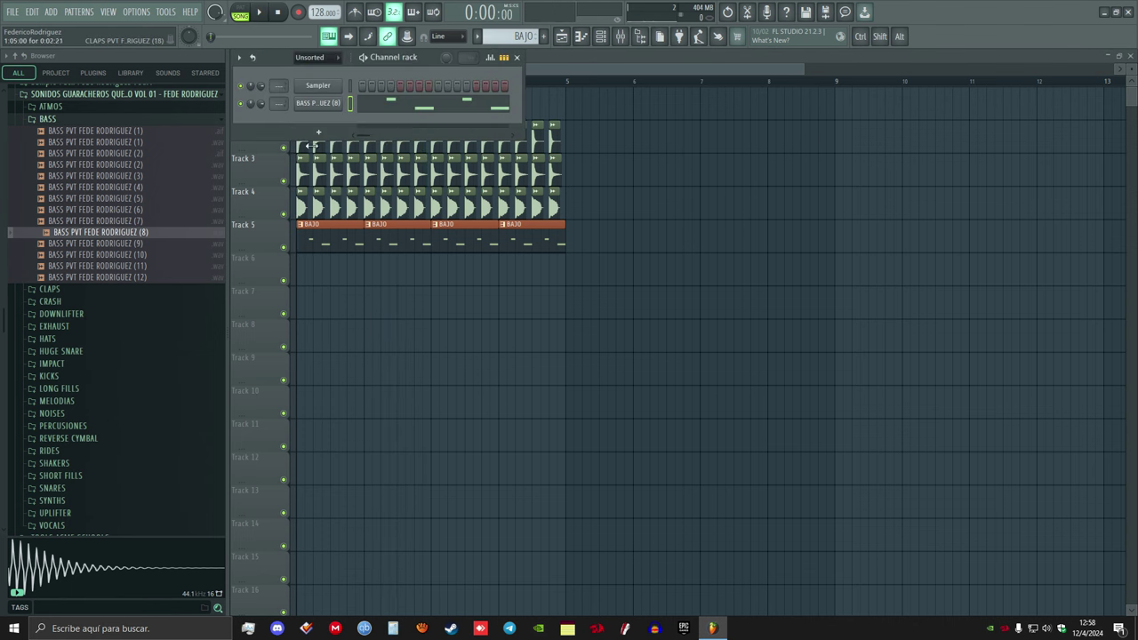
{"action": "left_click", "coordinate": [318, 138]}
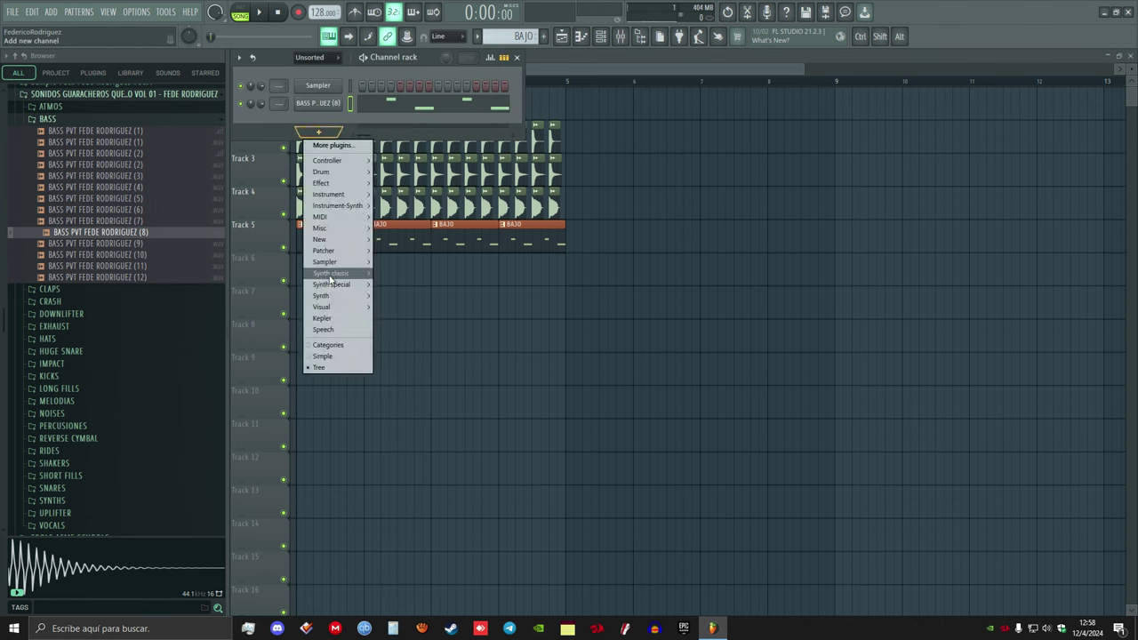
{"action": "mouse_move", "coordinate": [327, 276]}
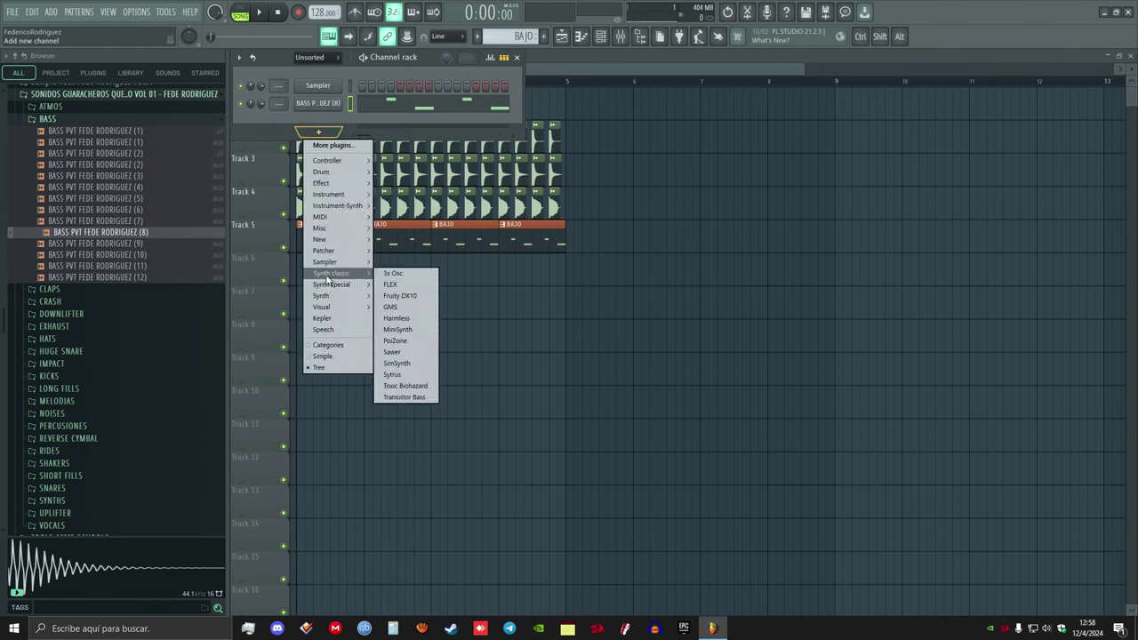
{"action": "left_click", "coordinate": [393, 273]}
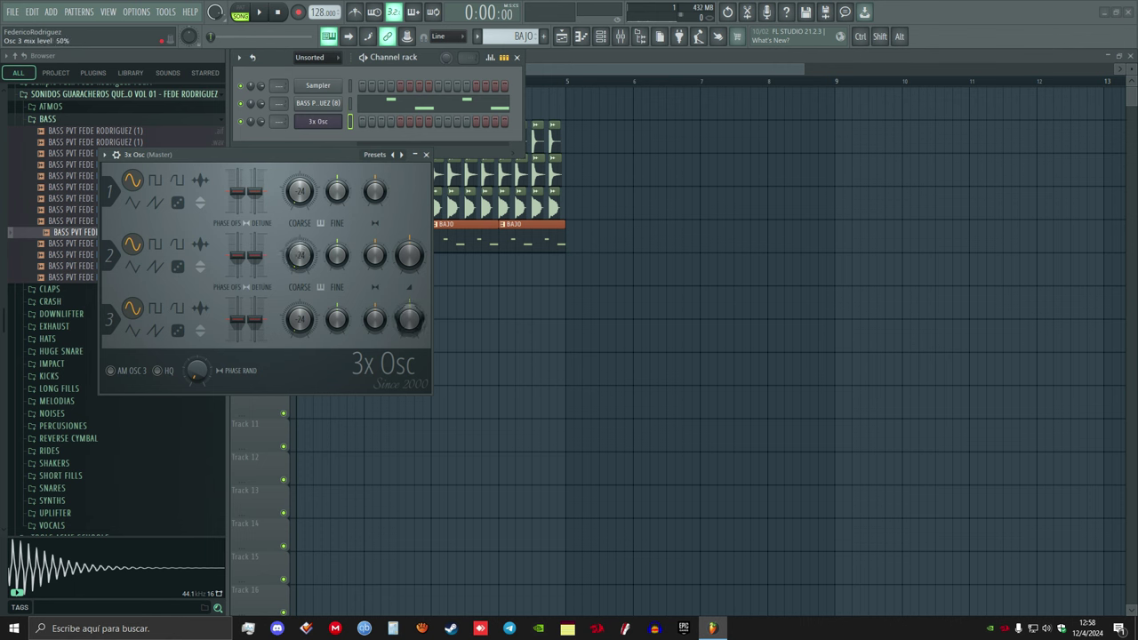
{"action": "left_click", "coordinate": [427, 155]}
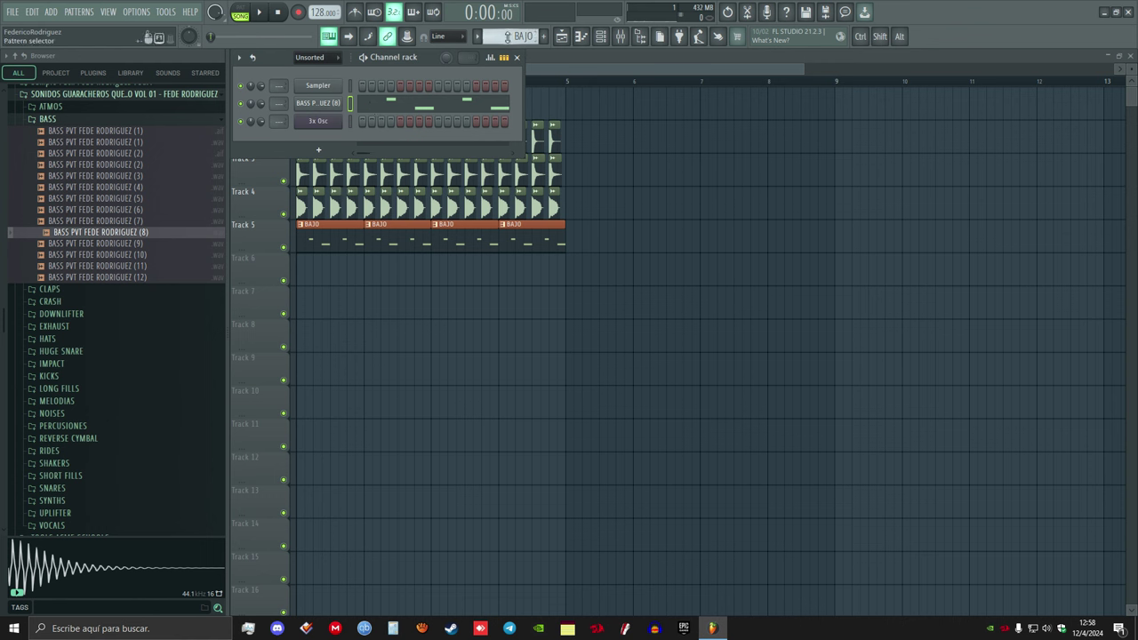
Switch to the empty Pattern 2, paste the bass notes into the 3x Osc channel and open them in the Piano roll
{"action": "scroll", "coordinate": [507, 37], "scroll_direction": "down", "scroll_amount": 1}
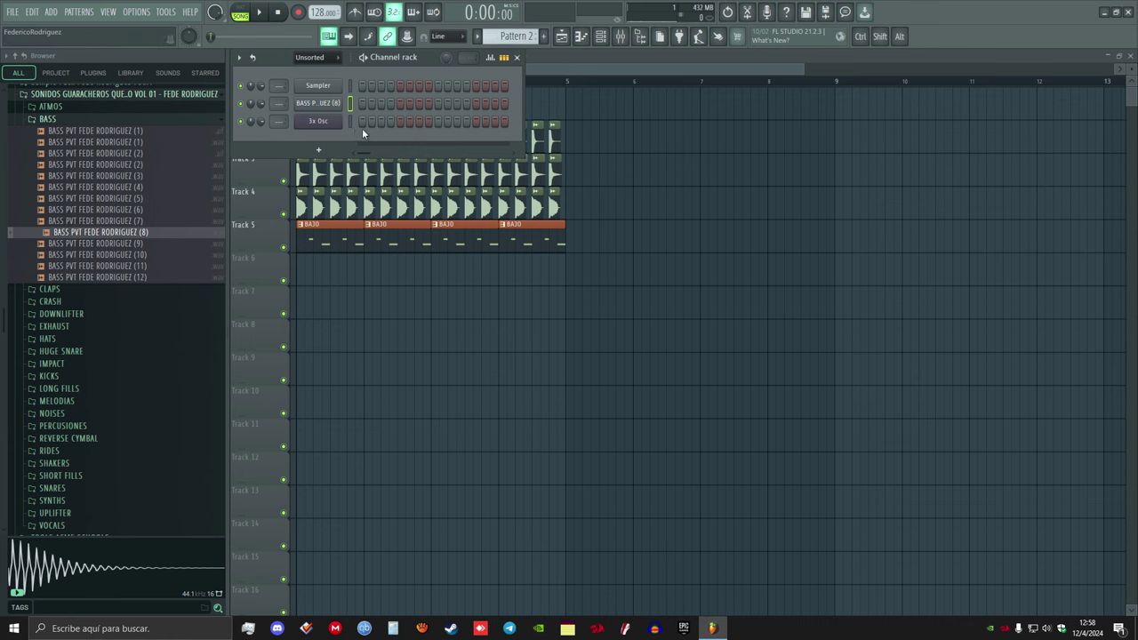
{"action": "key", "text": "ctrl+v"}
{"action": "left_click", "coordinate": [390, 121]}
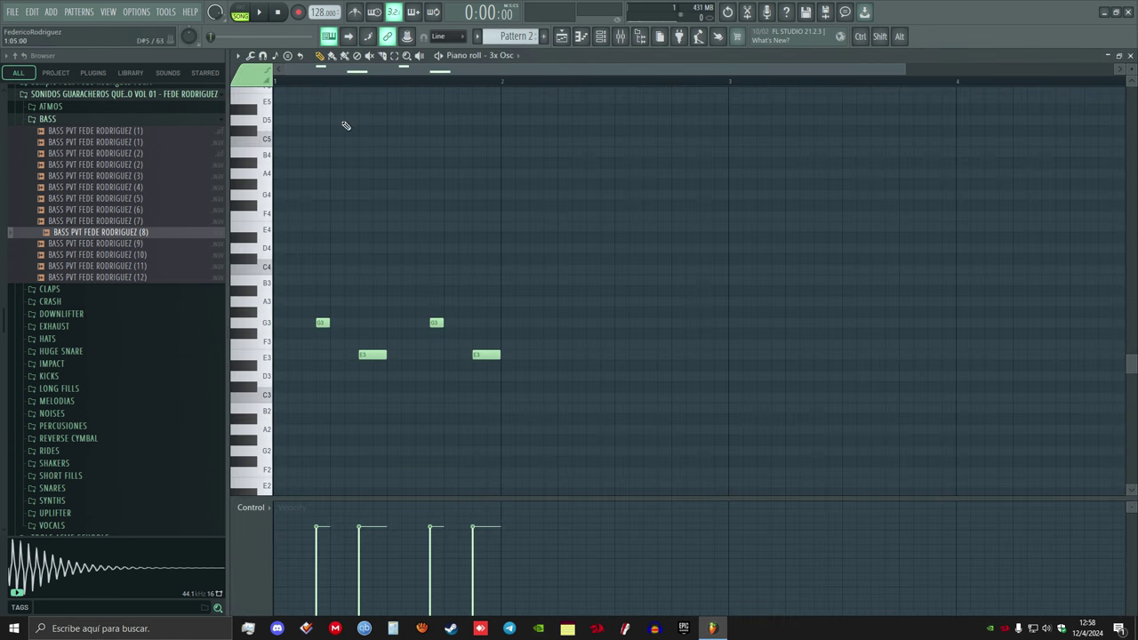
Shift all the 3x Osc notes three steps earlier so the first G3 starts at the beginning of the bar
{"action": "key", "text": "shift+Left"}
{"action": "key", "text": "shift+Left"}
{"action": "key", "text": "shift+Left"}
{"action": "key", "text": "shift+Right"}
{"action": "key", "text": "shift+Right"}
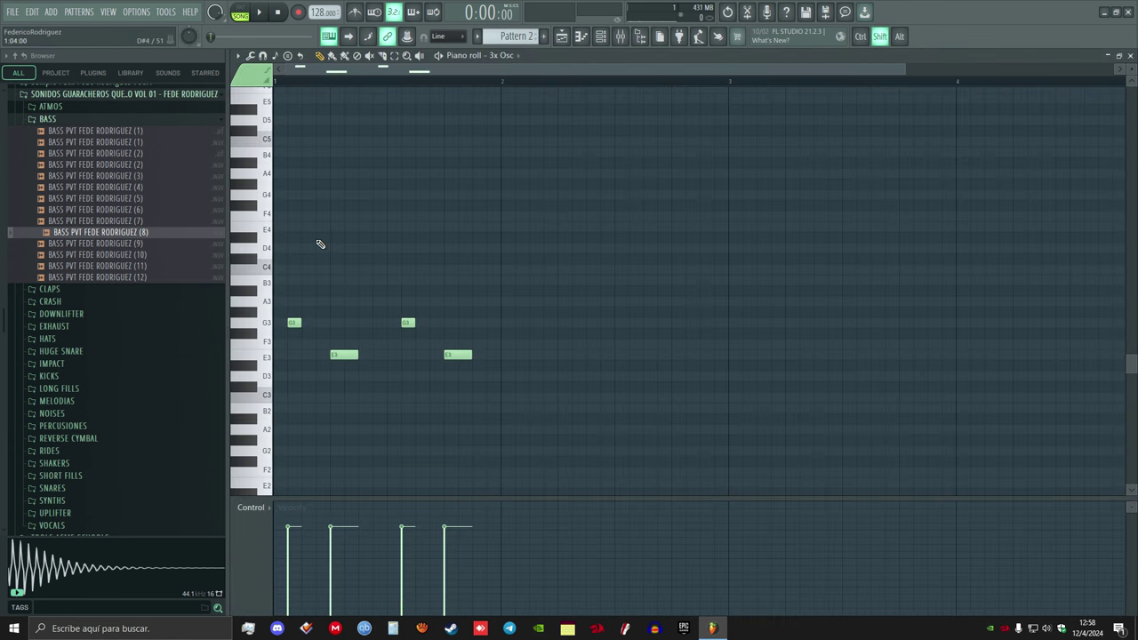
{"action": "key", "text": "shift+Left"}
{"action": "key", "text": "shift+Left"}
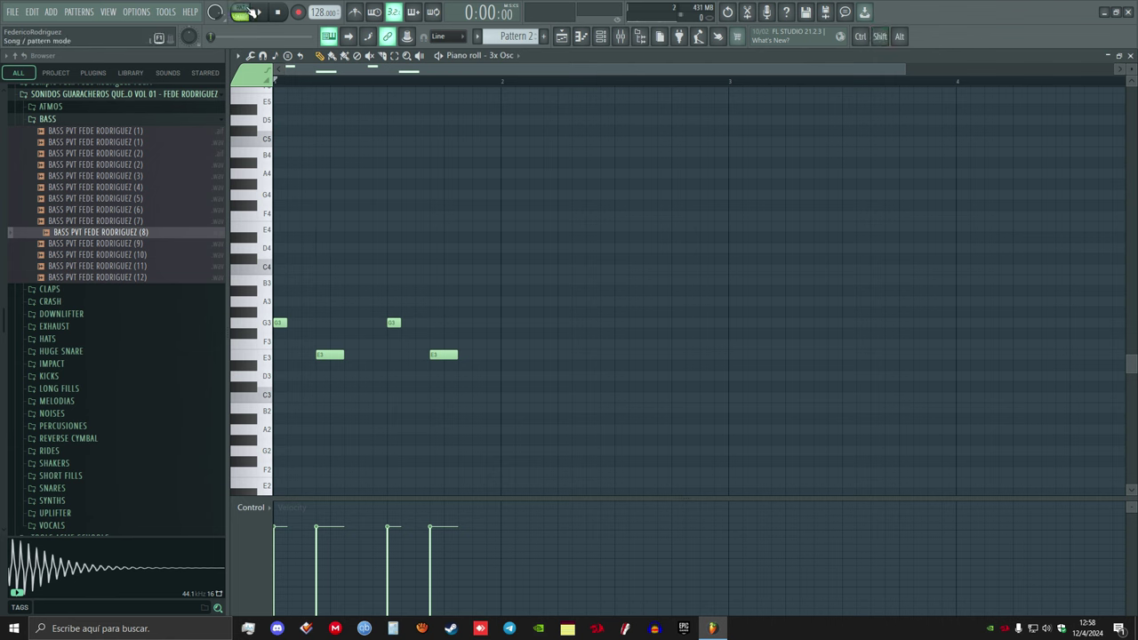
Move the two E3 notes one step later and lengthen all four notes during playback
{"action": "key", "text": "space"}
{"action": "left_click_drag", "start_coordinate": [317, 357], "coordinate": [476, 353], "text": "ctrl"}
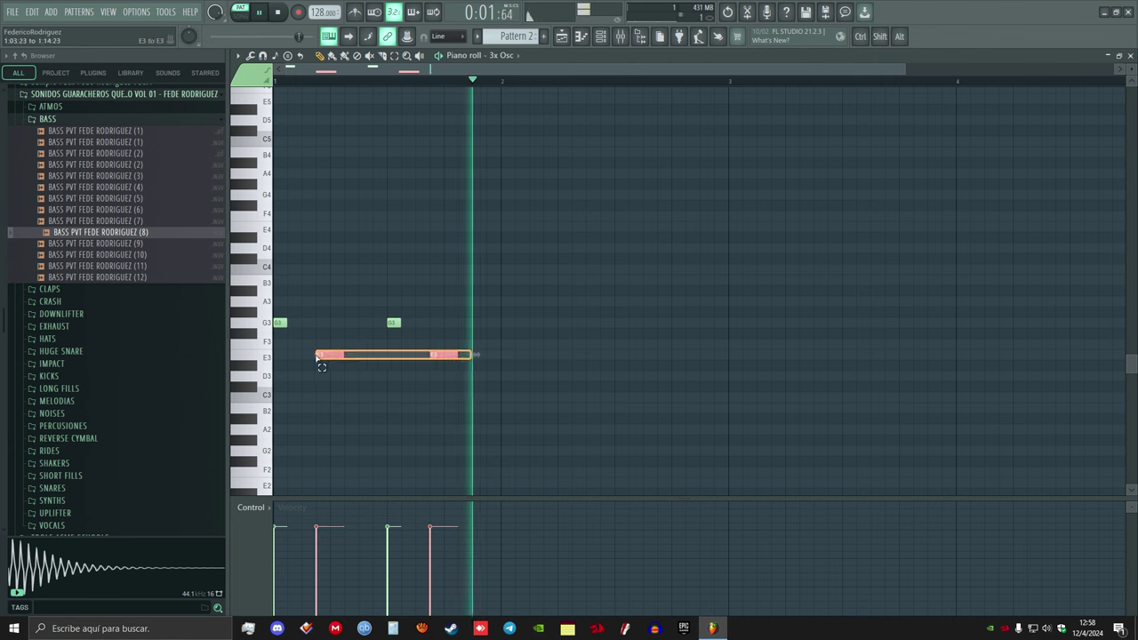
{"action": "key", "text": "shift+Right"}
{"action": "left_click", "coordinate": [514, 407], "text": "ctrl"}
{"action": "left_click_drag", "start_coordinate": [600, 394], "coordinate": [272, 285]}
{"action": "left_click_drag", "start_coordinate": [283, 323], "coordinate": [307, 313]}
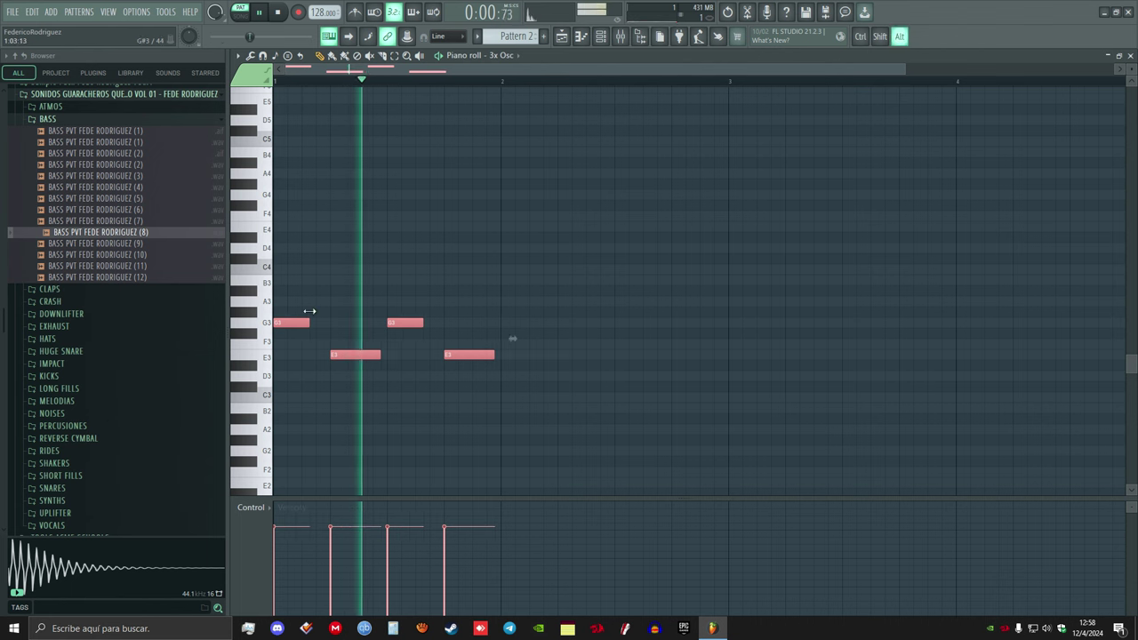
Transpose the sub-bass notes up one octave to G4 and E4, and stop playback
{"action": "key", "text": "ctrl+d"}
{"action": "key", "text": "ctrl+Up"}
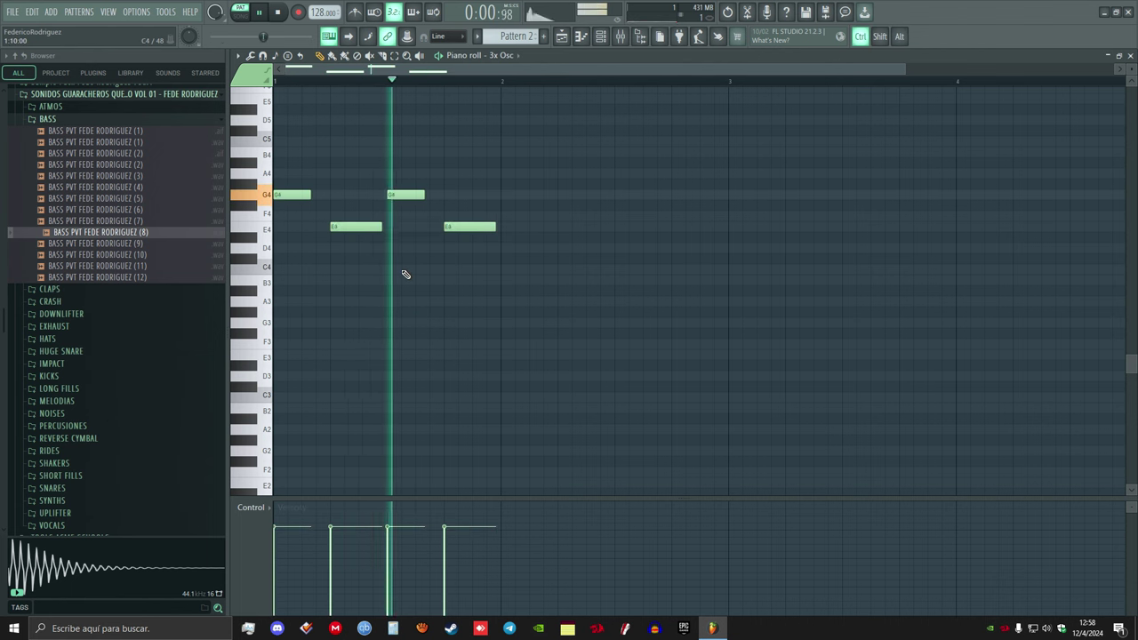
{"action": "key", "text": "ctrl+Down"}
{"action": "key", "text": "ctrl+Up"}
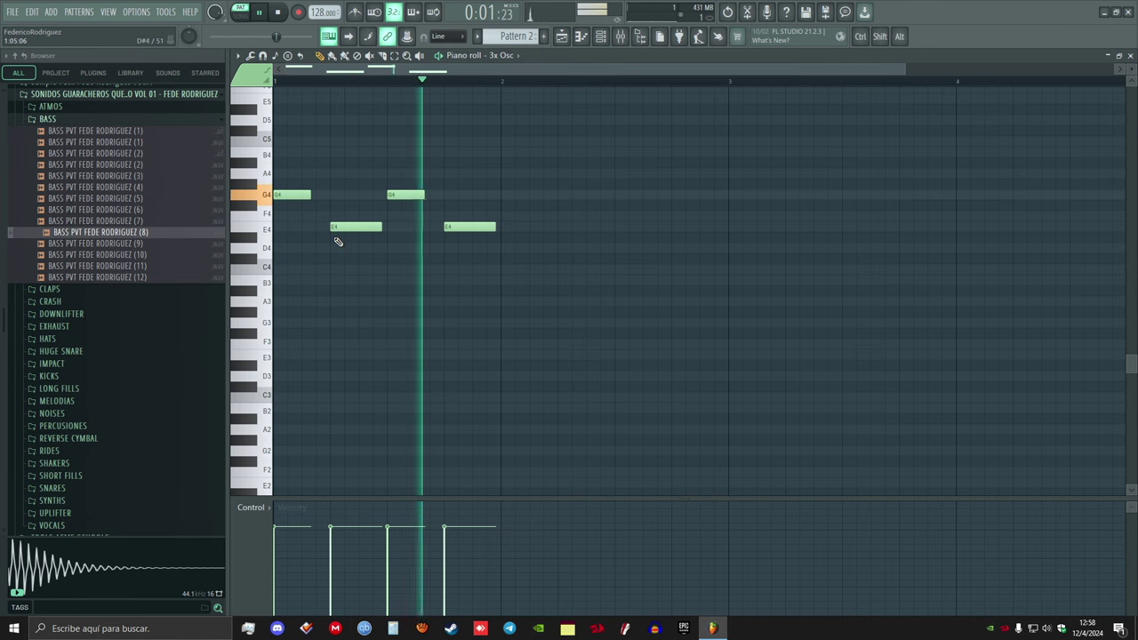
{"action": "key", "text": "Escape"}
{"action": "key", "text": "space"}
{"action": "key", "text": "Escape"}
Place Pattern 2 at bar 1 on Track 6 and rename it SUB BAJO with a green colour
{"action": "left_click_drag", "start_coordinate": [351, 281], "coordinate": [240, 280]}
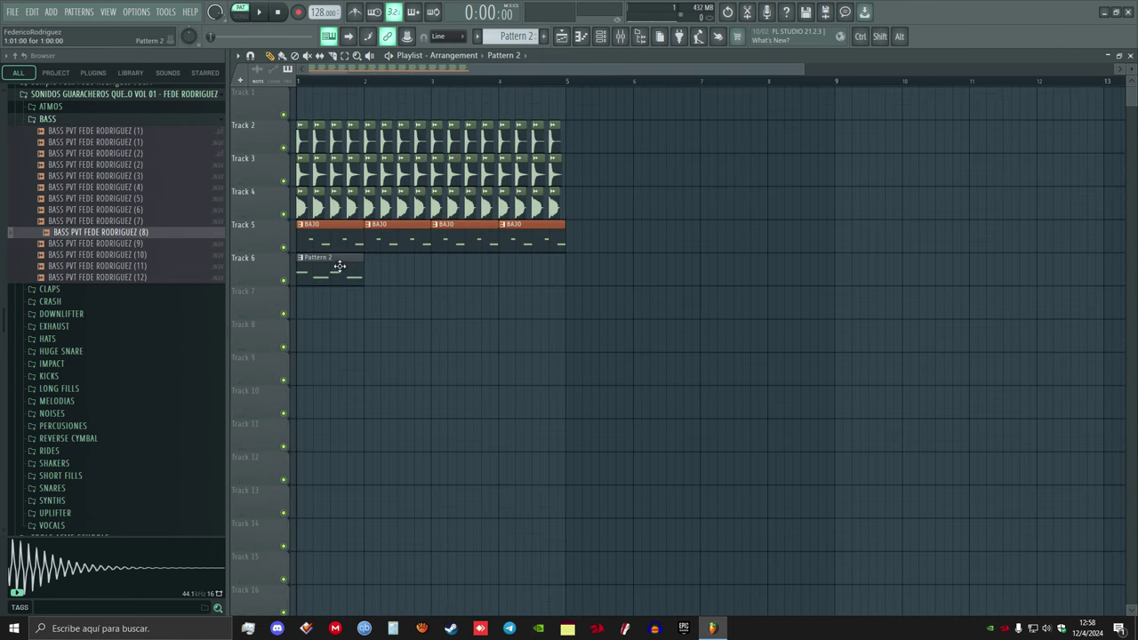
{"action": "key", "text": "F2"}
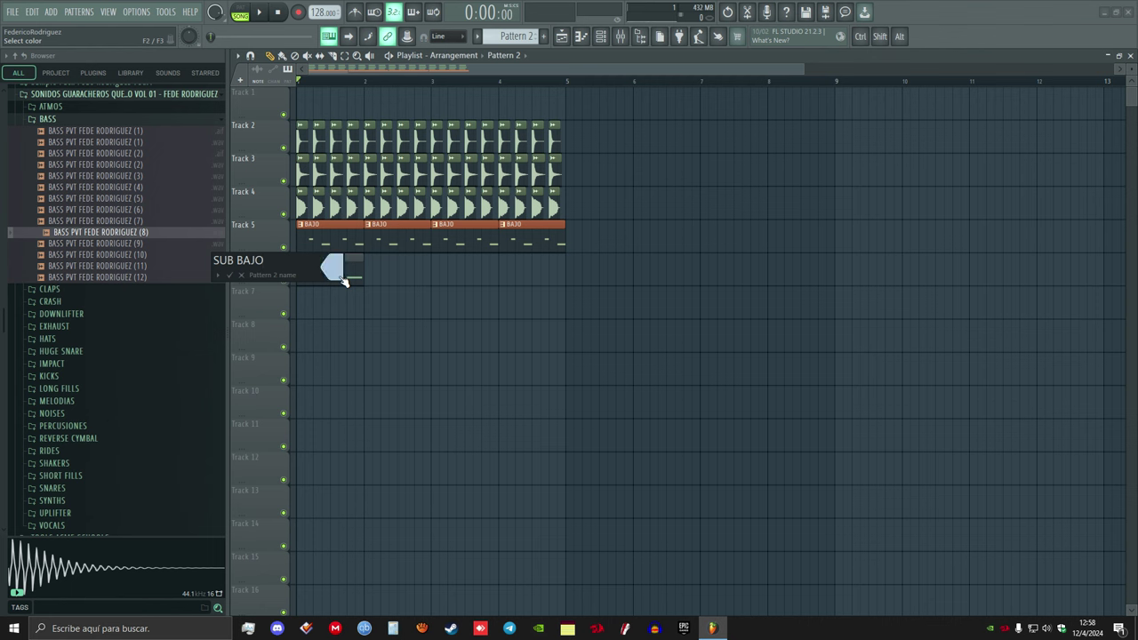
{"action": "key", "text": "Return"}
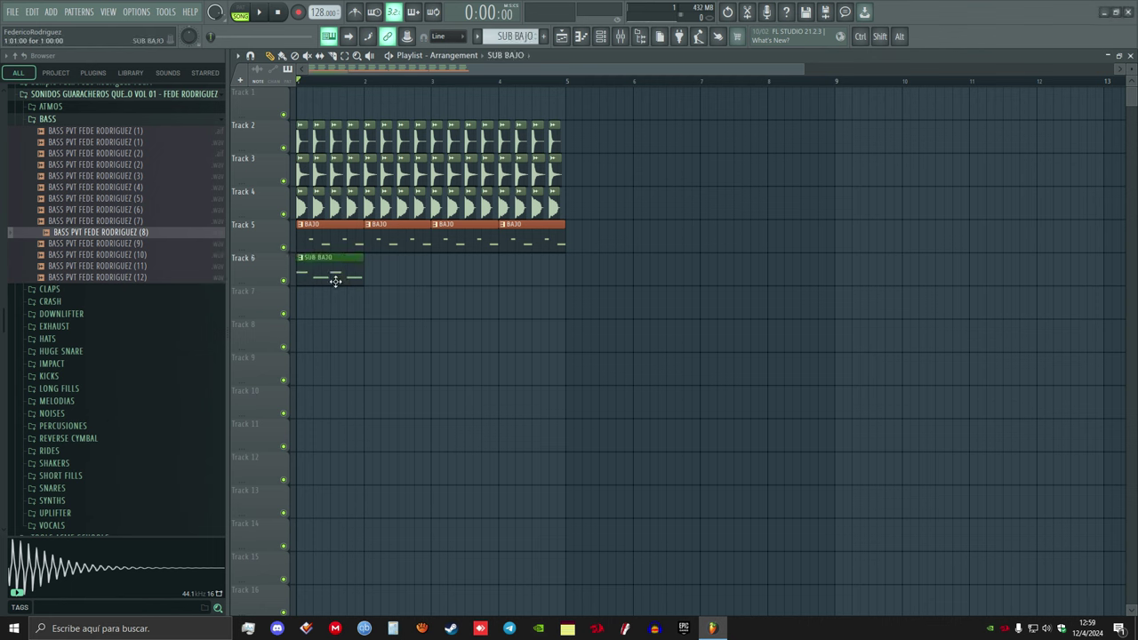
Repeat the SUB BAJO clip through bar 4 on Track 6 while listening to the arrangement
{"action": "left_click_drag", "start_coordinate": [335, 278], "coordinate": [395, 269]}
{"action": "key", "text": "space"}
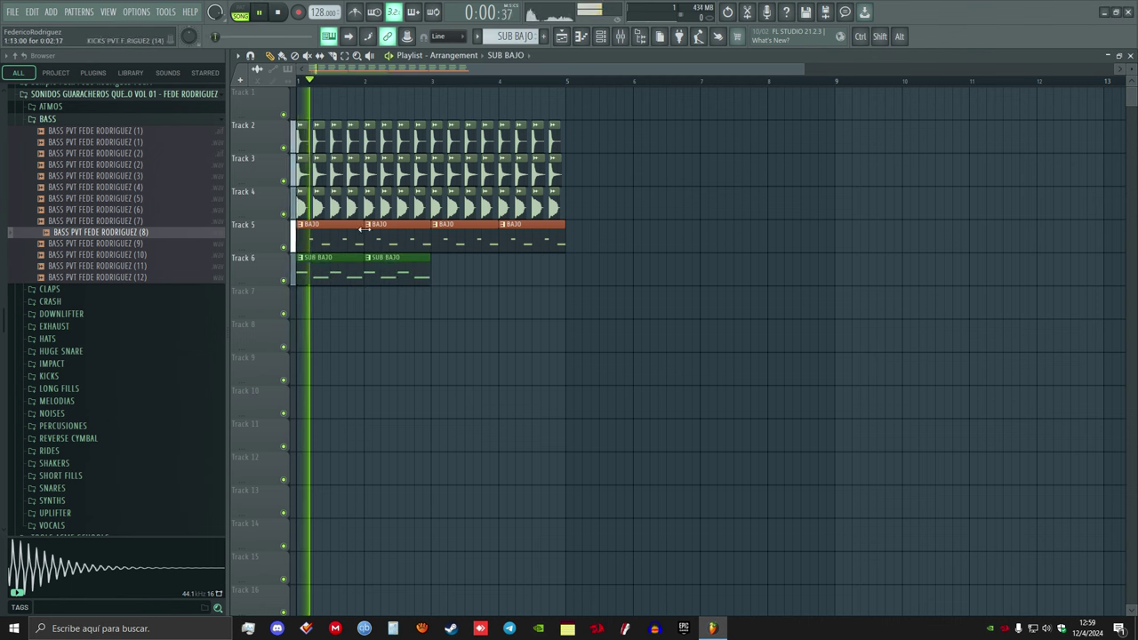
{"action": "left_click", "coordinate": [452, 266]}
{"action": "left_click", "coordinate": [518, 266]}
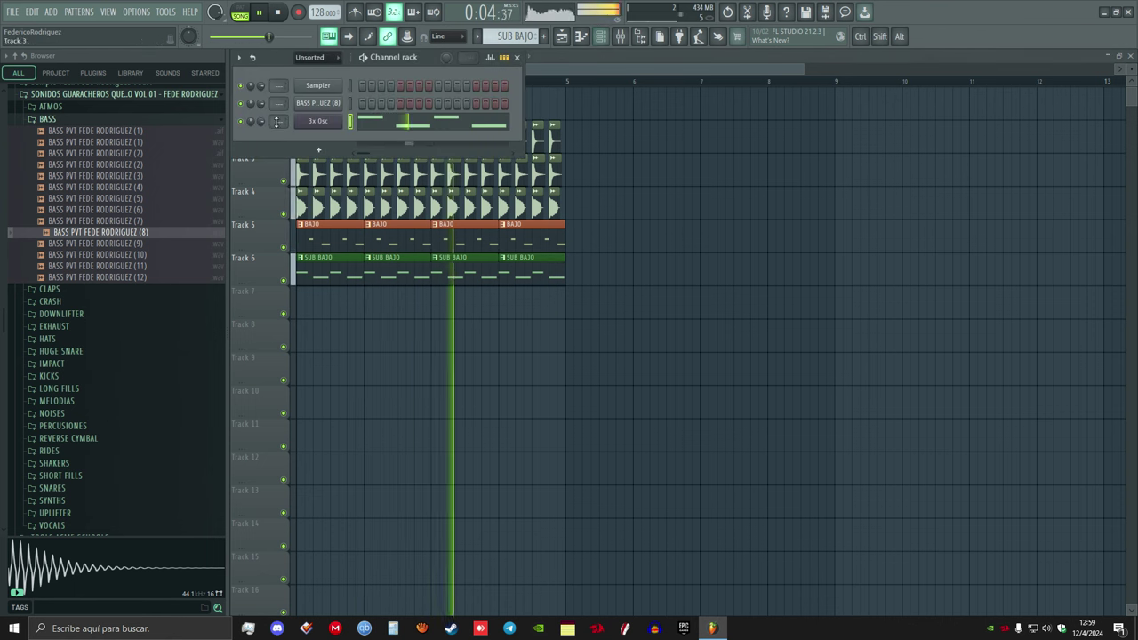
{"action": "key", "text": "space"}
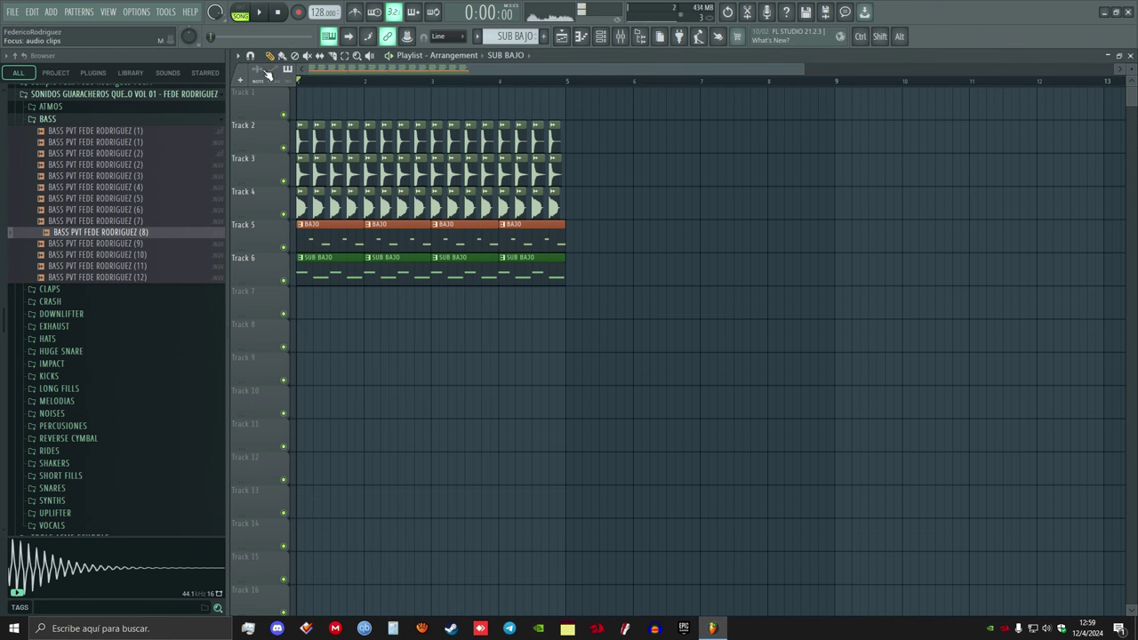
Show all channels in the Channel rack and delete the unused Sampler channel
{"action": "key", "text": "F6"}
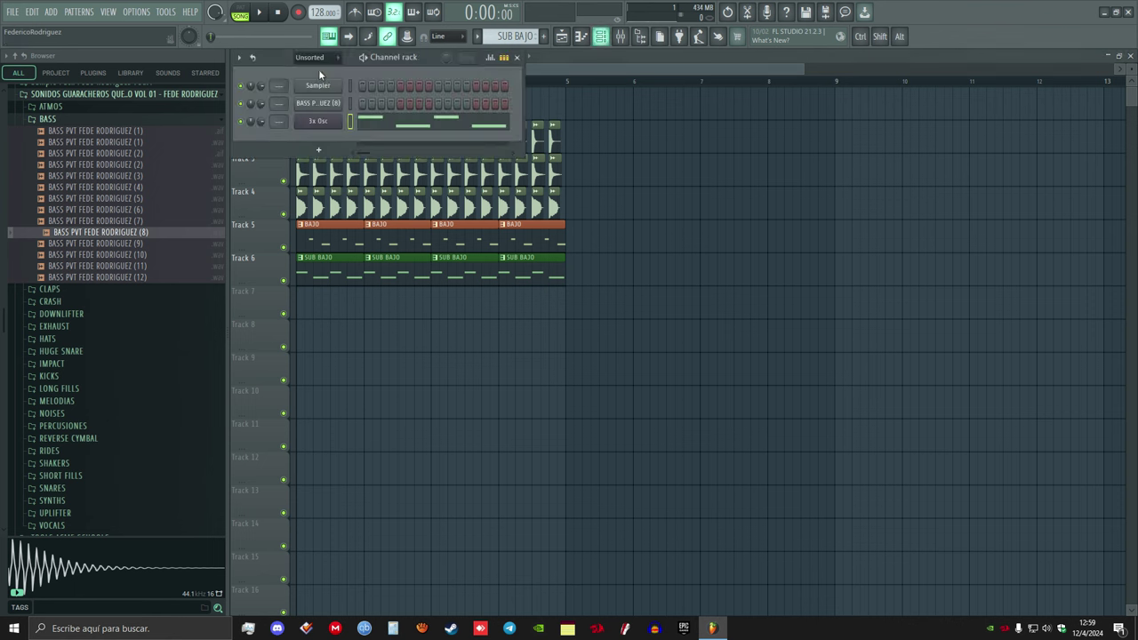
{"action": "left_click", "coordinate": [315, 58]}
{"action": "left_click", "coordinate": [315, 71]}
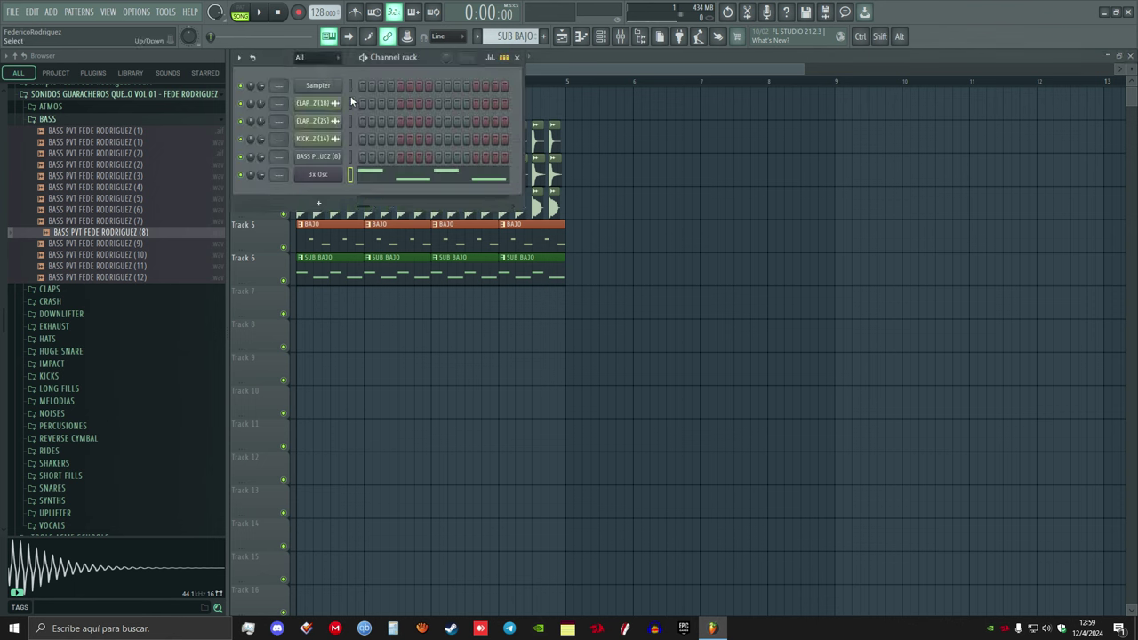
{"action": "right_click", "coordinate": [326, 88]}
{"action": "key", "text": "d"}
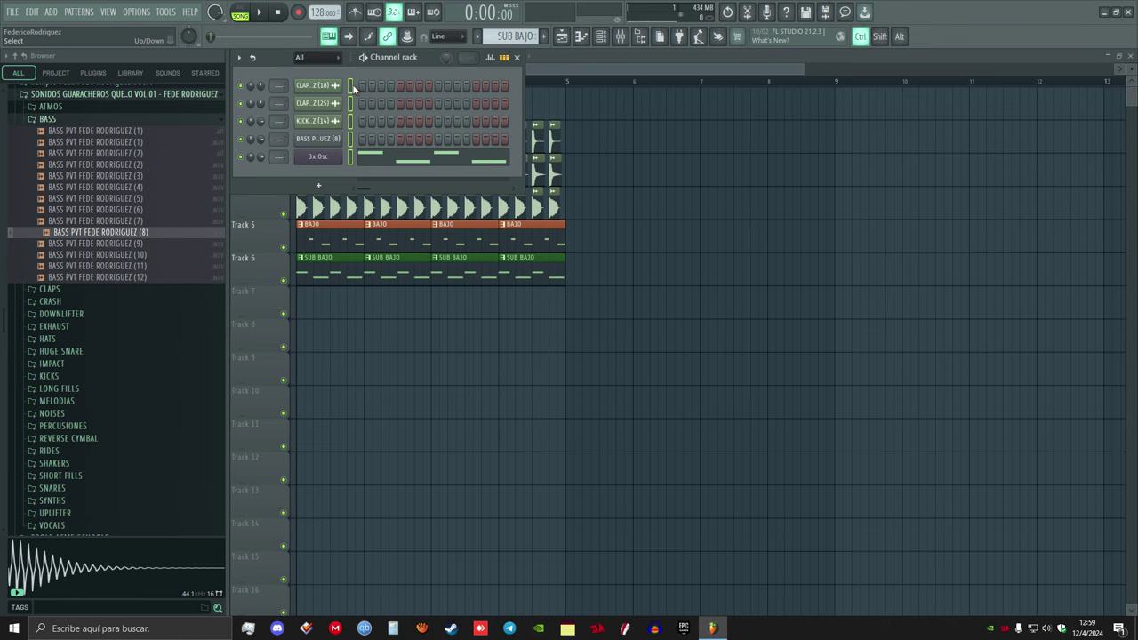
Route all five channels to consecutive Mixer tracks starting at track 1, and show the Mixer
{"action": "key", "text": "F9"}
{"action": "mouse_move", "coordinate": [446, 94]}
{"action": "left_mouse_down"}
{"action": "mouse_move", "coordinate": [470, 87]}
{"action": "mouse_move", "coordinate": [427, 98]}
{"action": "left_mouse_up"}
{"action": "key", "text": "F6"}
{"action": "left_click", "coordinate": [337, 214]}
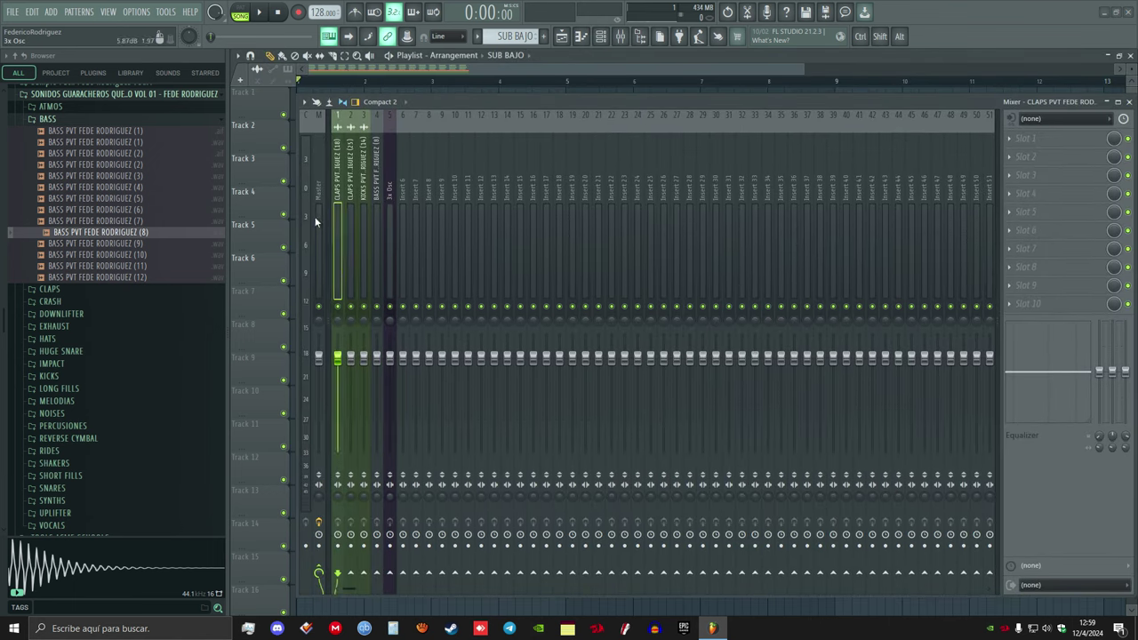
Play the arrangement to check the levels of the routed Mixer tracks
{"action": "key", "text": "space"}
{"action": "key", "text": "space"}
{"action": "key", "text": "space"}
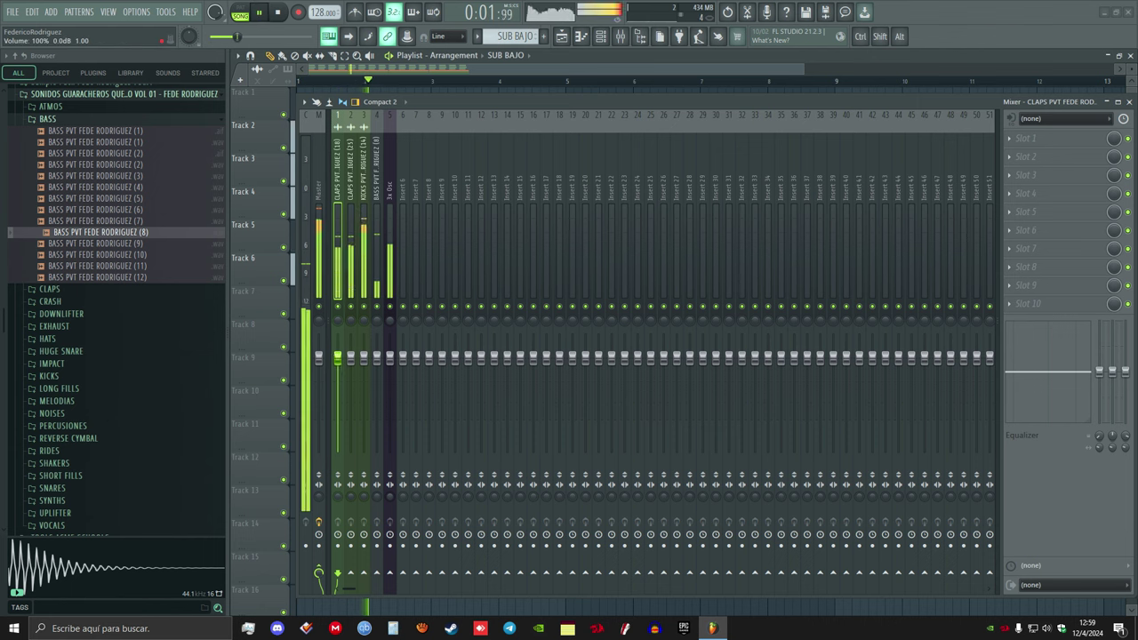
Lower the faders of all five routed tracks during playback, bringing the kicks to about 74% and the second claps track to about 52%
{"action": "left_click_drag", "start_coordinate": [338, 357], "coordinate": [338, 394]}
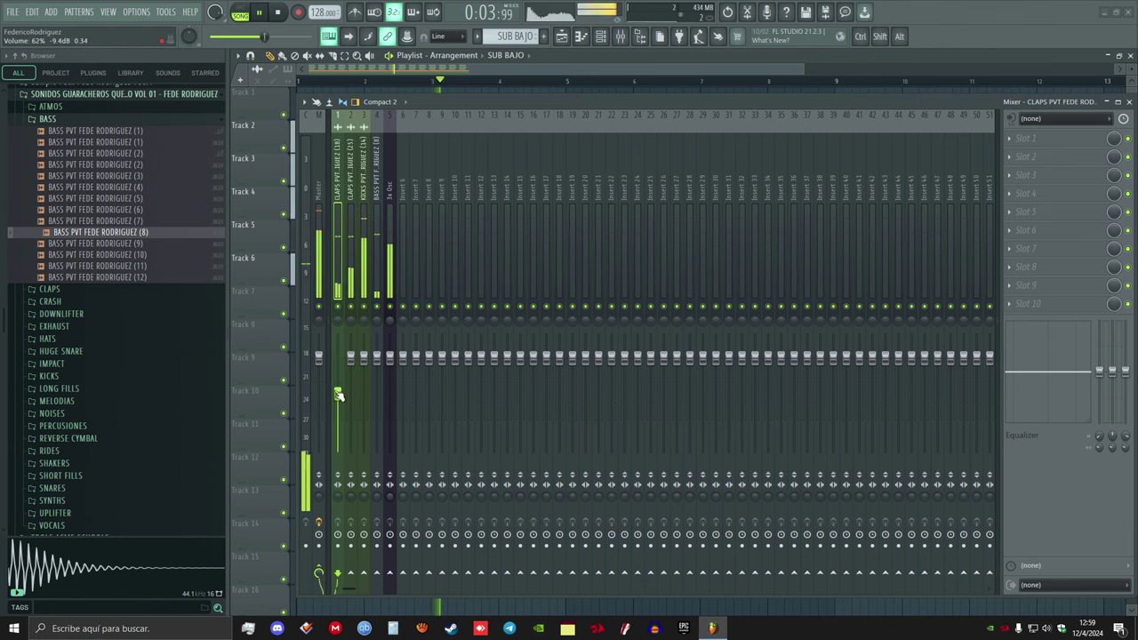
{"action": "left_click_drag", "start_coordinate": [351, 358], "coordinate": [389, 387]}
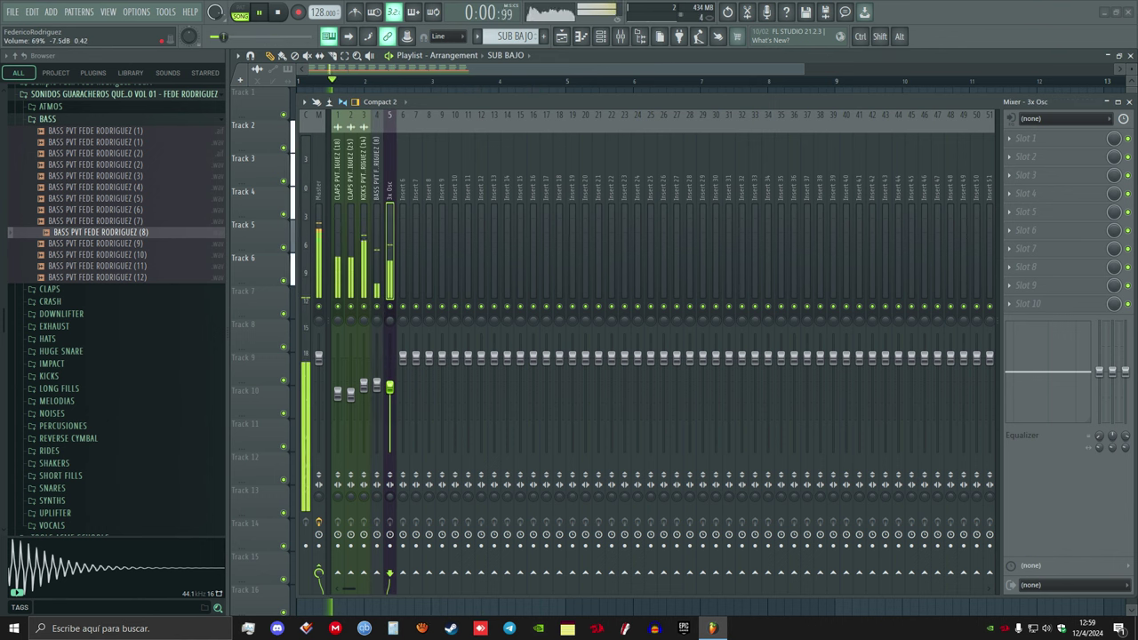
{"action": "left_click", "coordinate": [376, 267]}
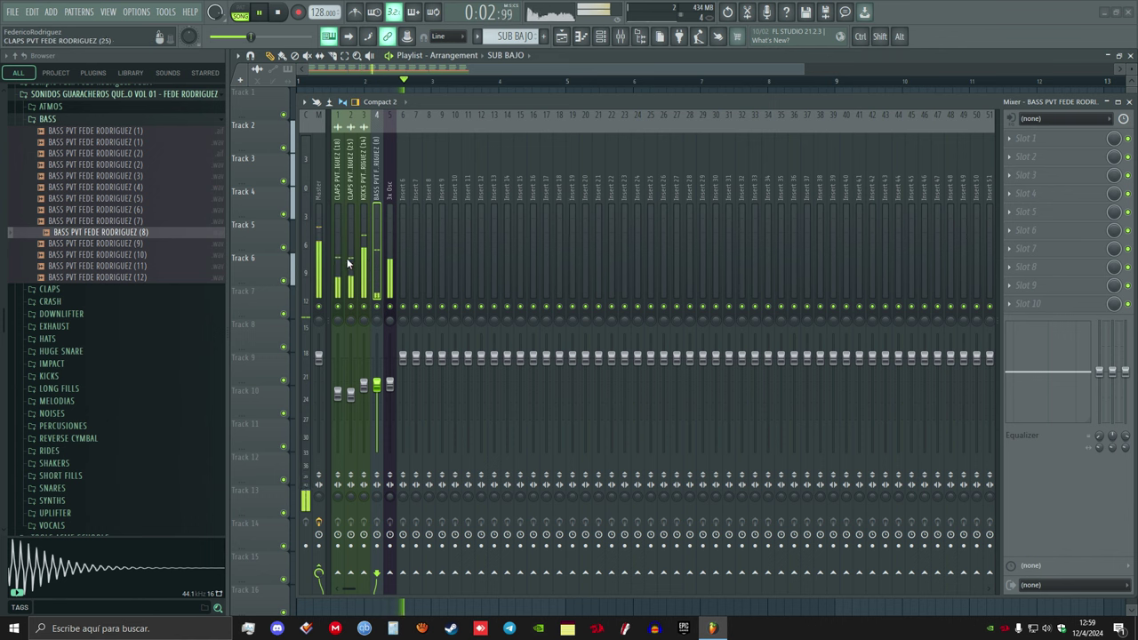
{"action": "left_click", "coordinate": [362, 257]}
{"action": "left_click_drag", "start_coordinate": [365, 389], "coordinate": [365, 388]}
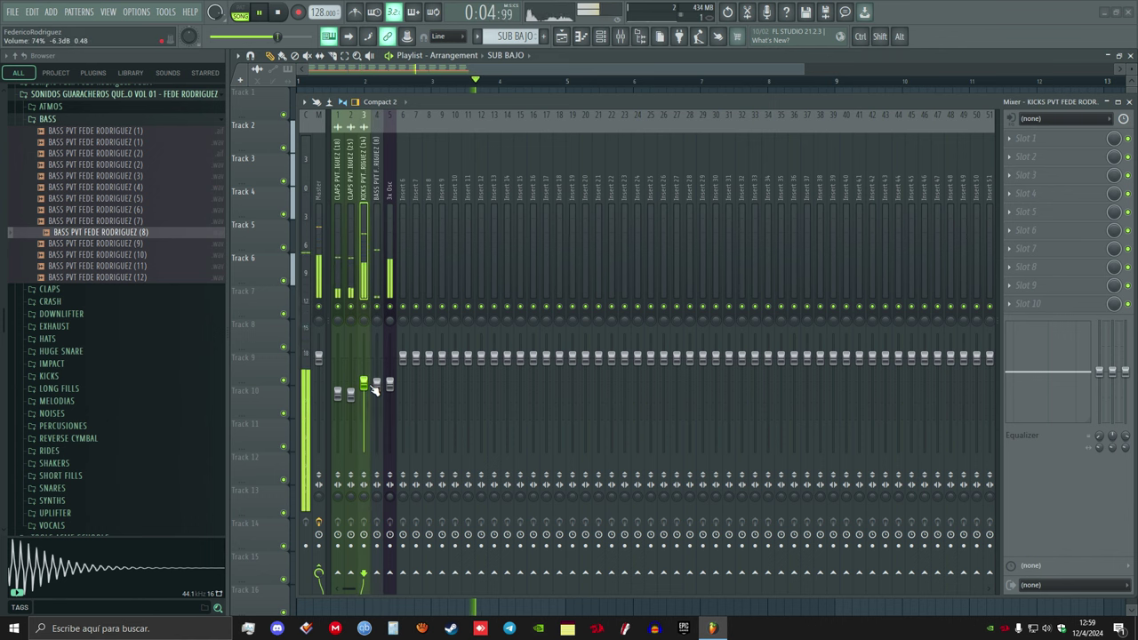
{"action": "left_click", "coordinate": [352, 394]}
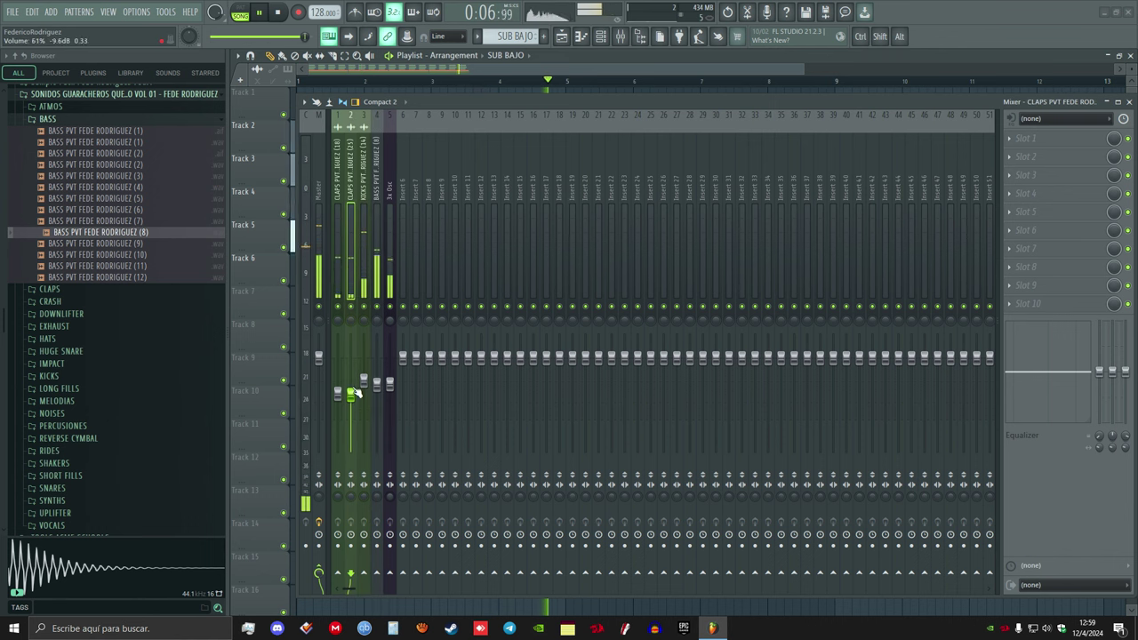
{"action": "left_click_drag", "start_coordinate": [354, 394], "coordinate": [345, 403]}
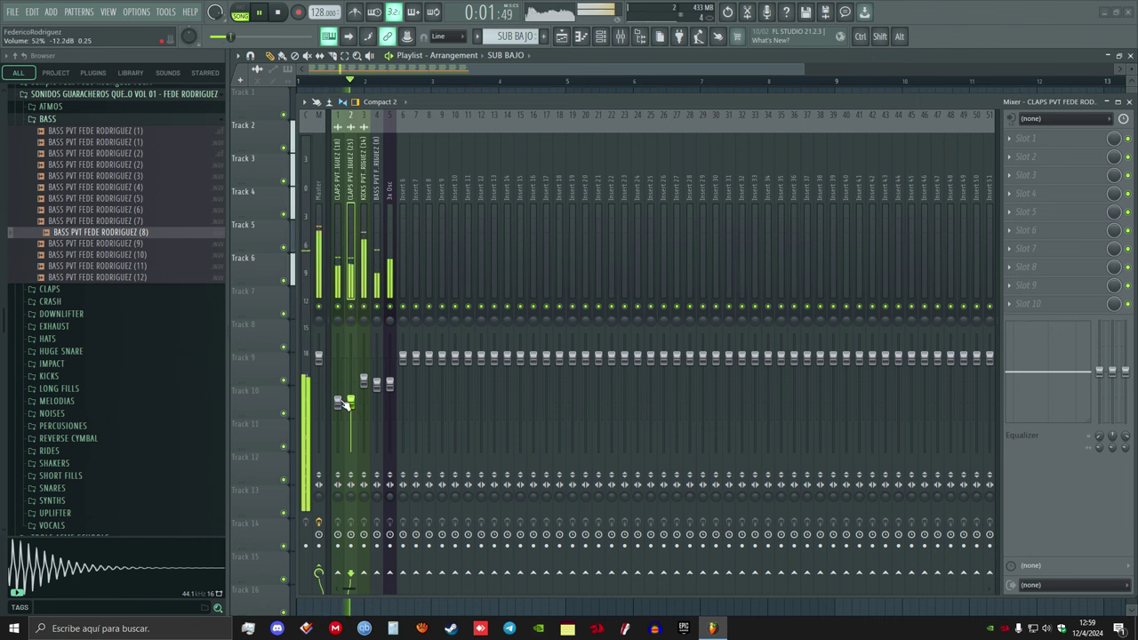
Stop playback and insert Fruity Parametric EQ 2 in the first effect slot of the 3x Osc Mixer track
{"action": "left_click", "coordinate": [388, 210]}
{"action": "key", "text": "space"}
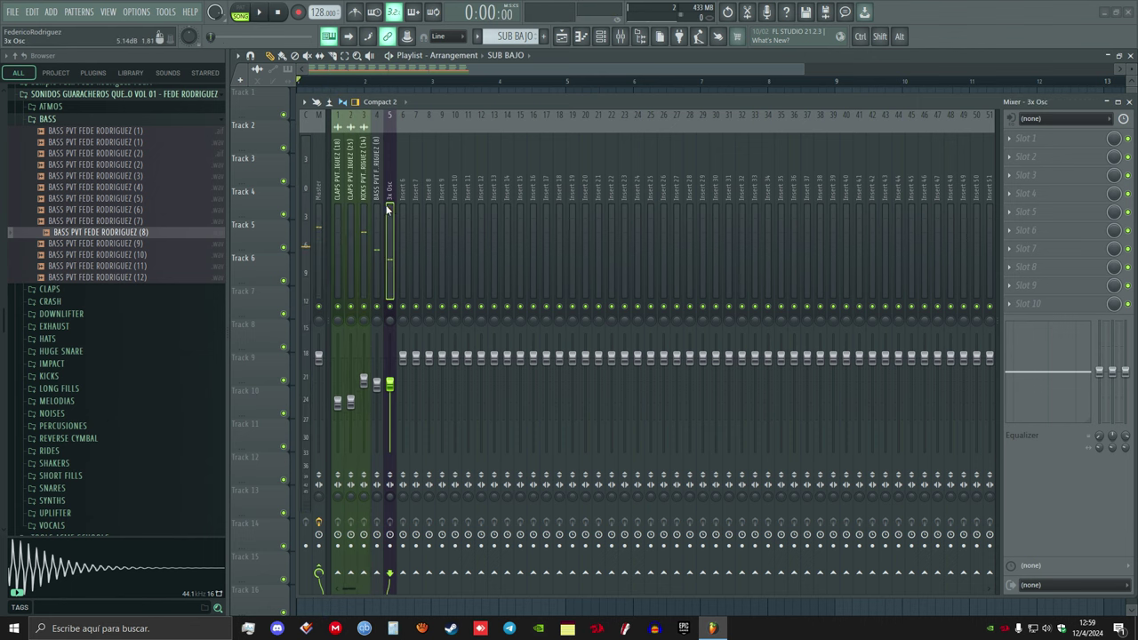
{"action": "left_click", "coordinate": [1031, 159]}
{"action": "mouse_move", "coordinate": [903, 236]}
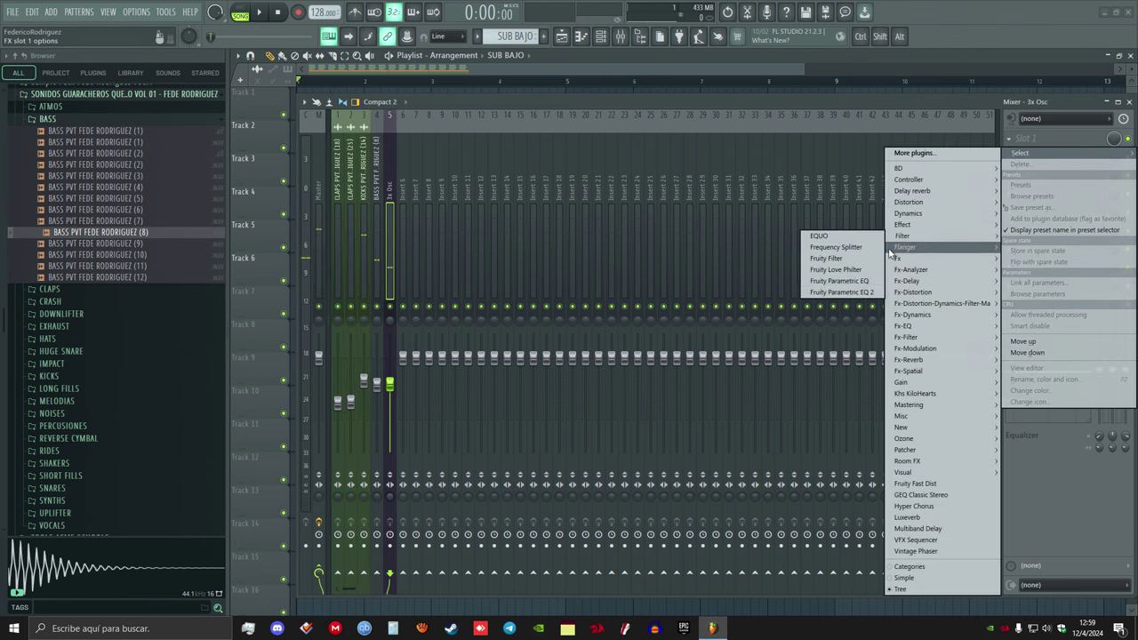
{"action": "left_click", "coordinate": [849, 293]}
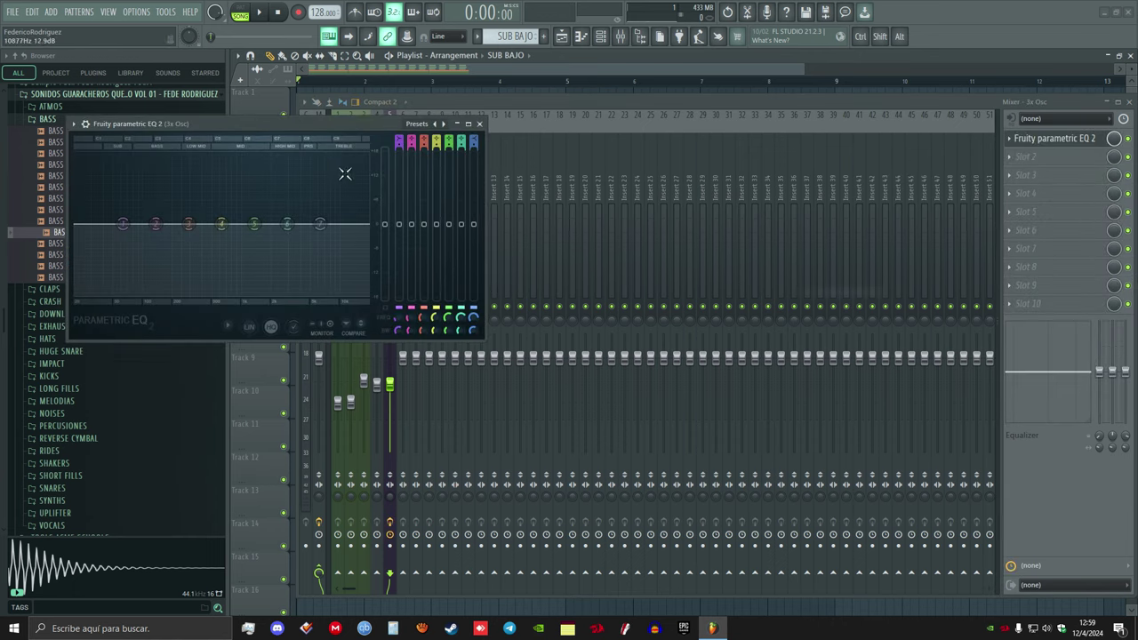
Insert Fruity Peak Controller in the first effect slot of the kicks Mixer track and reposition its window
{"action": "left_click", "coordinate": [363, 197]}
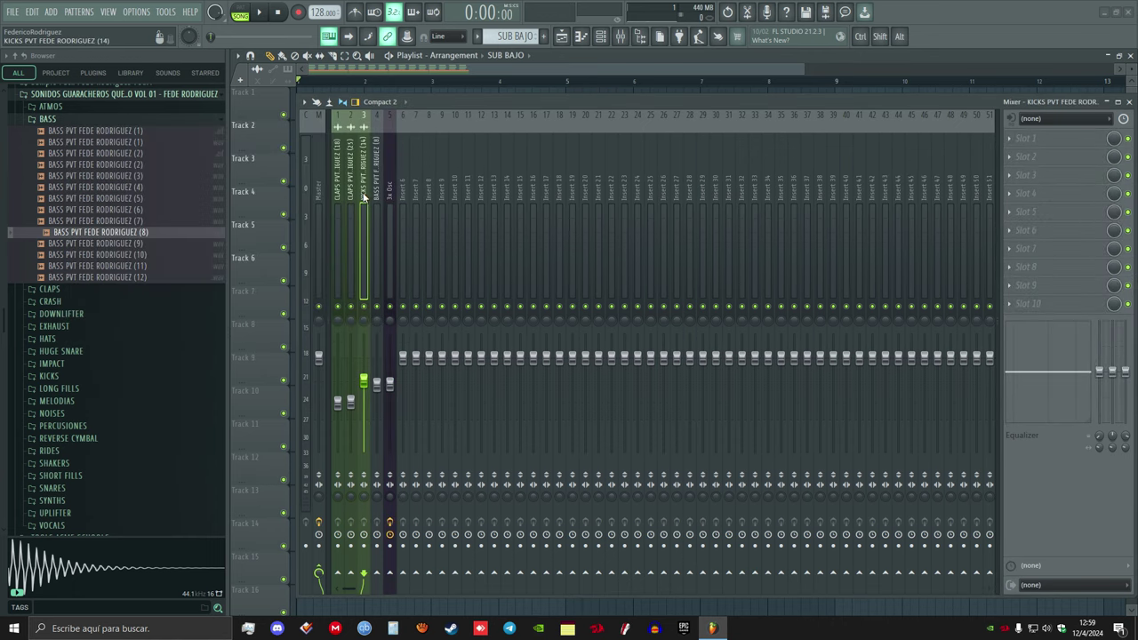
{"action": "left_click", "coordinate": [1027, 139]}
{"action": "mouse_move", "coordinate": [927, 182]}
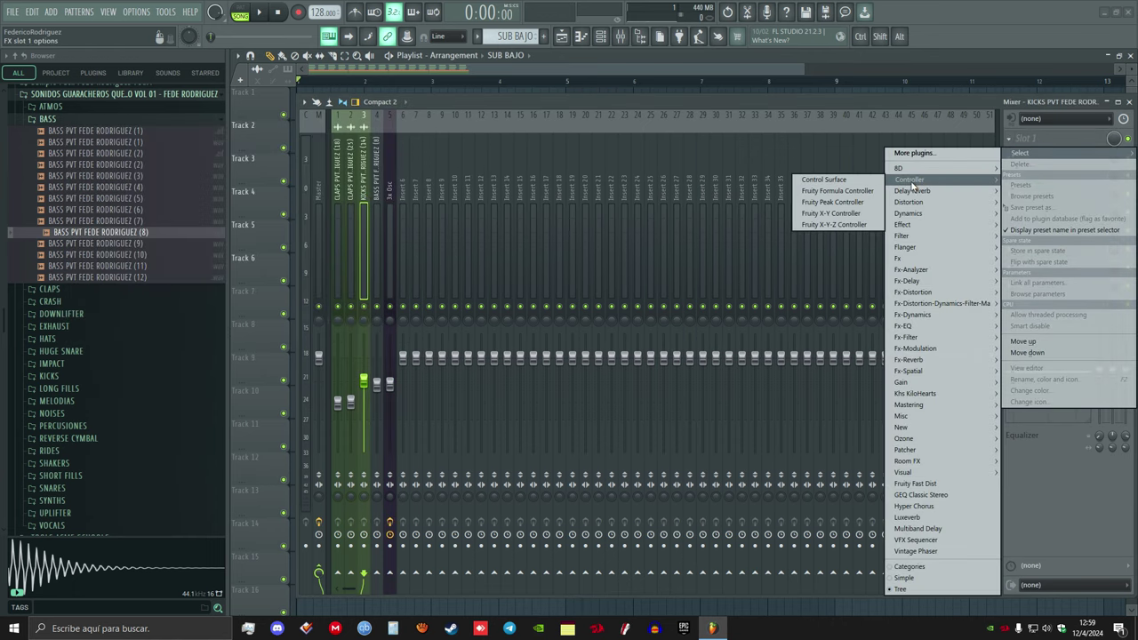
{"action": "left_click", "coordinate": [838, 205]}
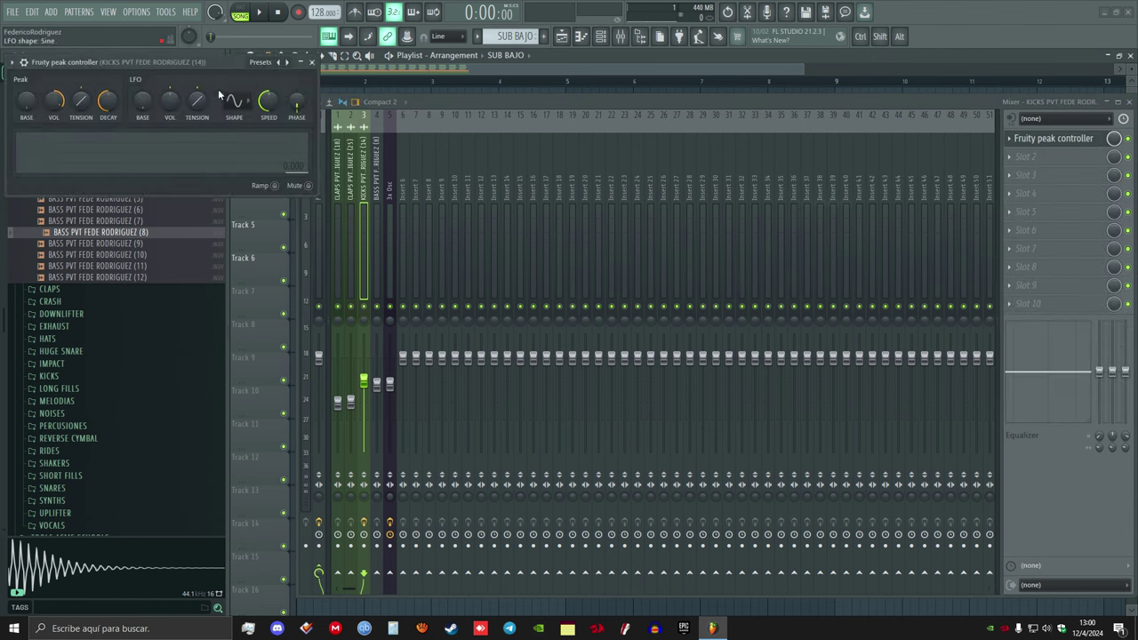
{"action": "left_click_drag", "start_coordinate": [185, 72], "coordinate": [244, 91]}
Reopen the 3x Osc track's equalizer and set band 7 to a low-pass filter with Steep 8 order
{"action": "left_click", "coordinate": [388, 258]}
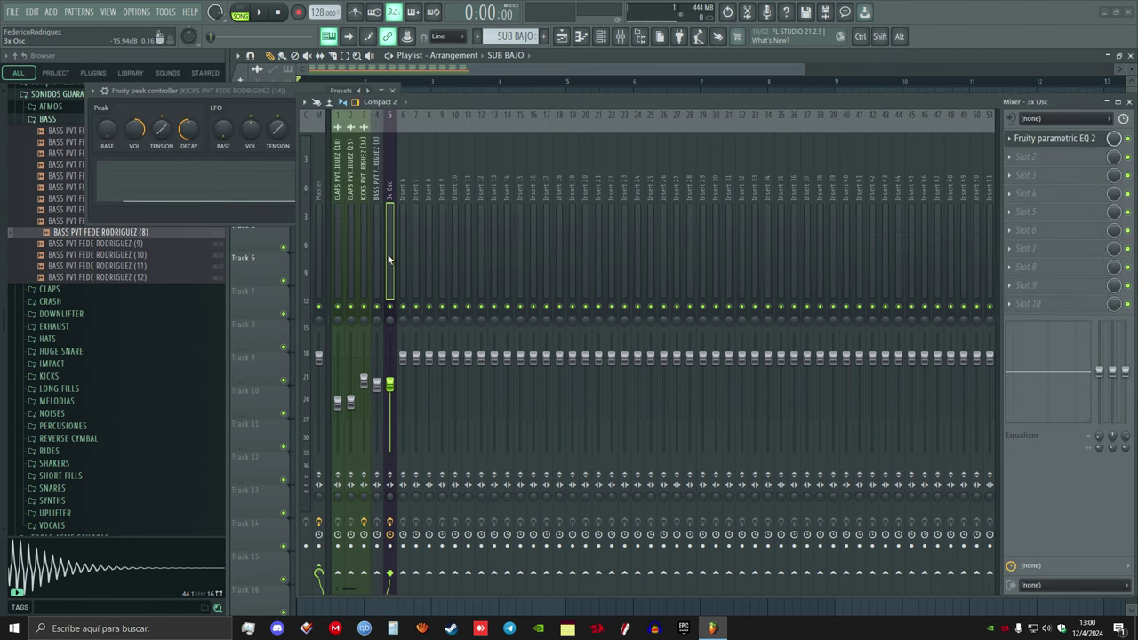
{"action": "left_click", "coordinate": [1063, 141]}
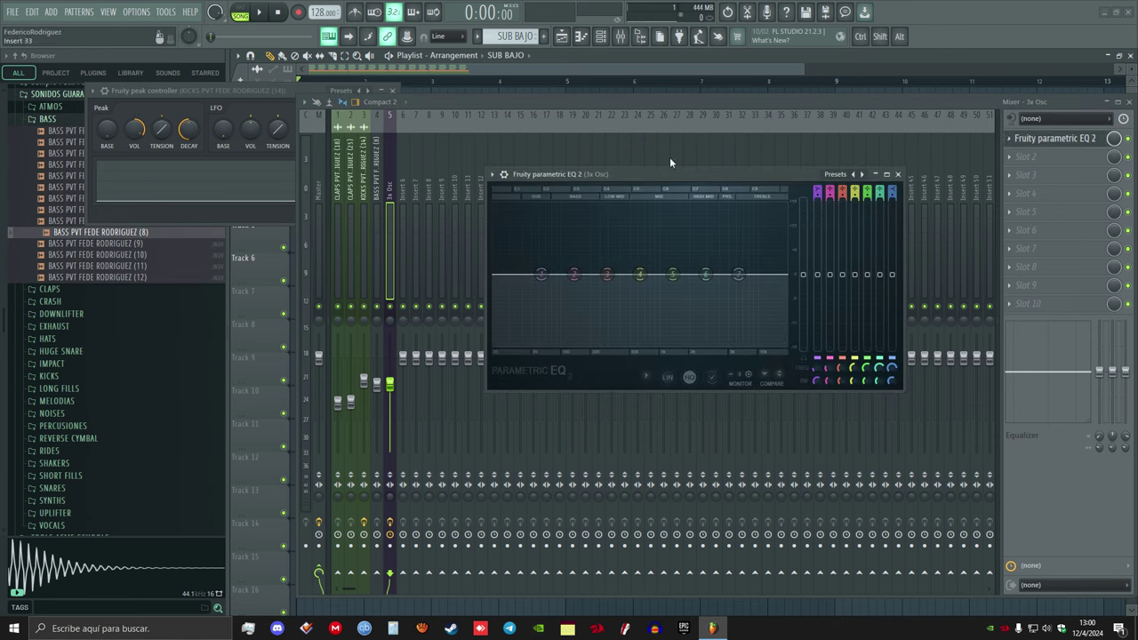
{"action": "mouse_move", "coordinate": [641, 176]}
{"action": "left_mouse_down"}
{"action": "mouse_move", "coordinate": [608, 172]}
{"action": "mouse_move", "coordinate": [626, 174]}
{"action": "left_mouse_up"}
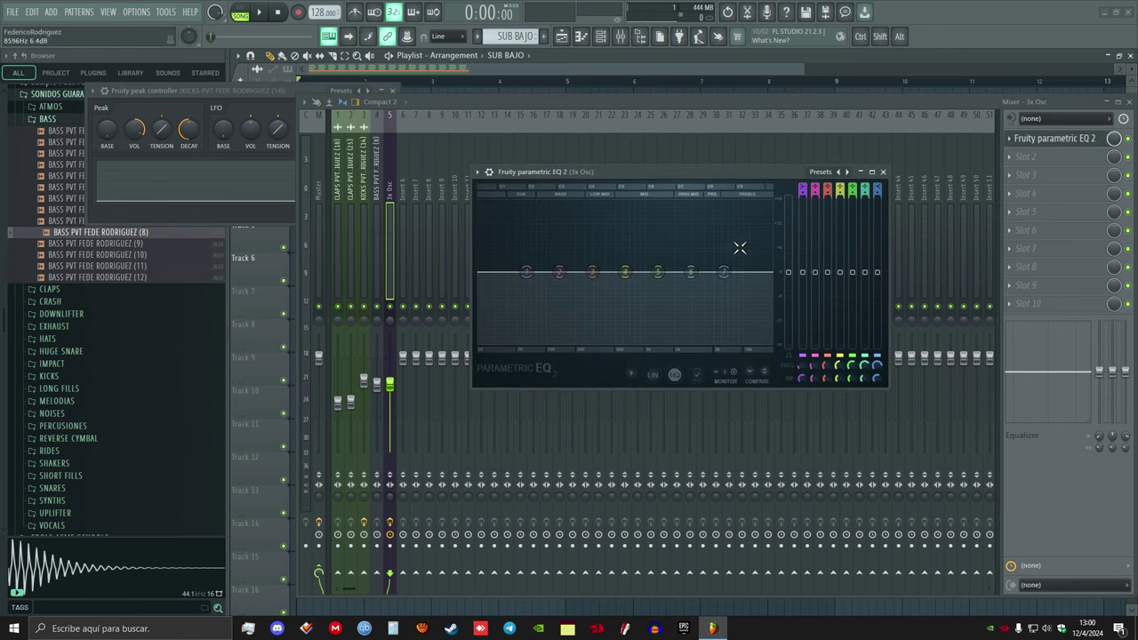
{"action": "right_click", "coordinate": [723, 272]}
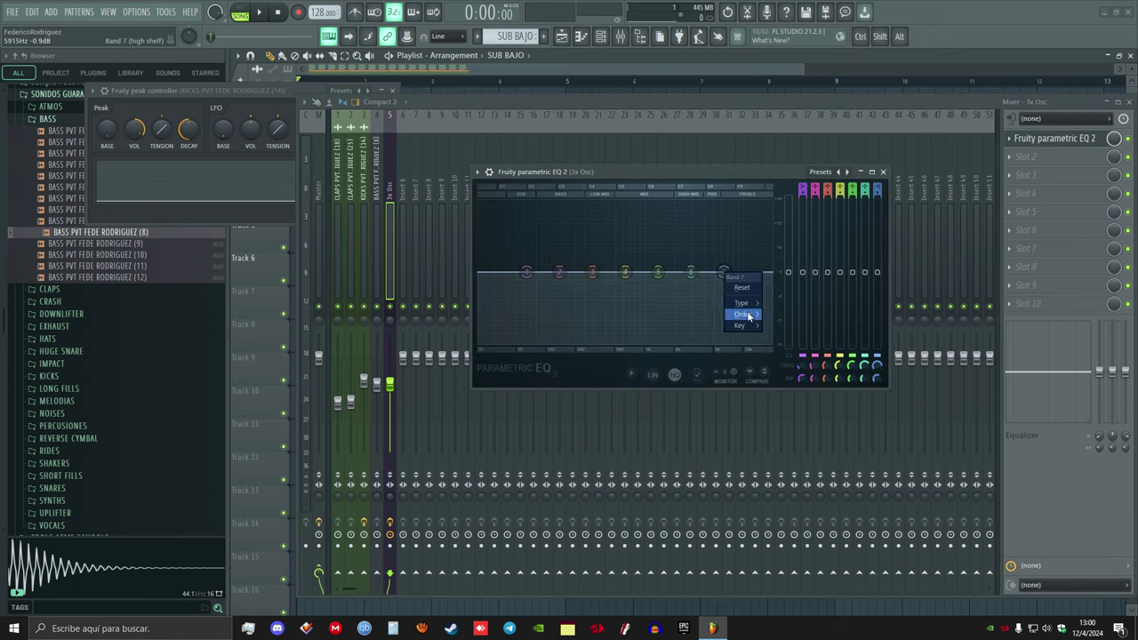
{"action": "double_click", "coordinate": [752, 307]}
{"action": "right_click", "coordinate": [724, 273]}
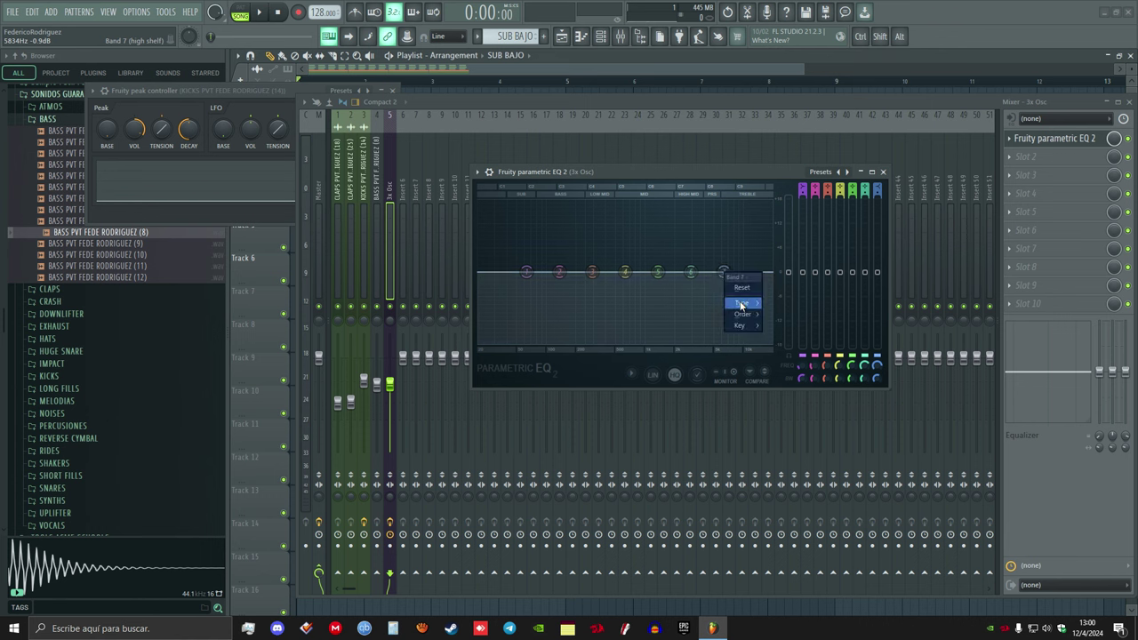
{"action": "mouse_move", "coordinate": [751, 307]}
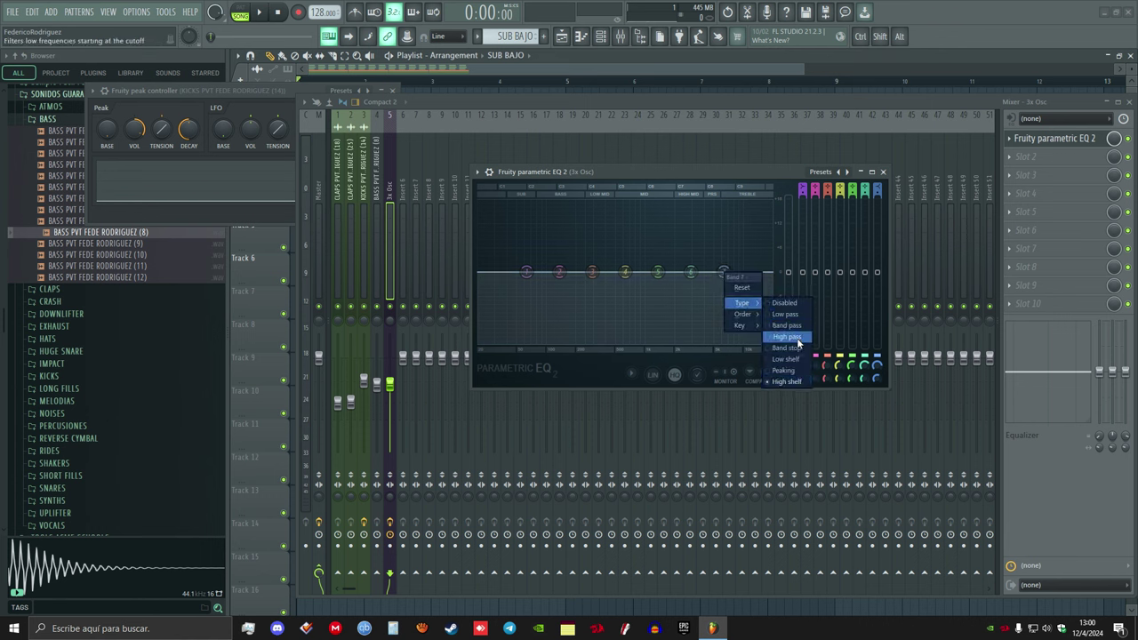
{"action": "left_click", "coordinate": [785, 313]}
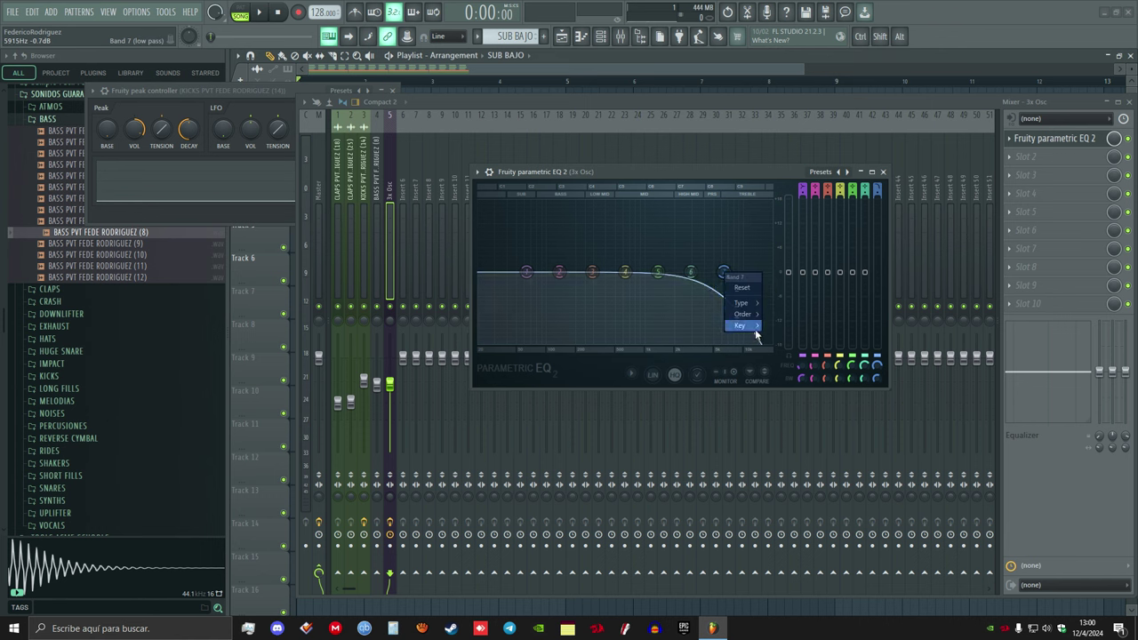
{"action": "mouse_move", "coordinate": [747, 320]}
{"action": "left_click", "coordinate": [783, 315]}
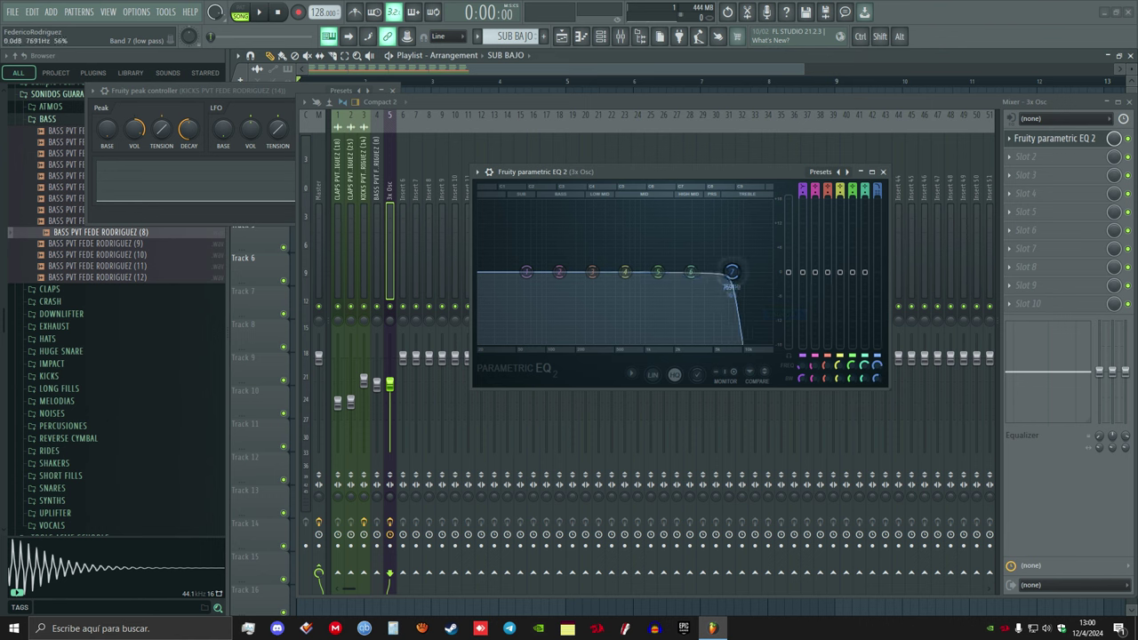
Set band 1 of the 3x Osc equalizer to a high-pass filter with Steep 8 order
{"action": "right_click", "coordinate": [526, 272]}
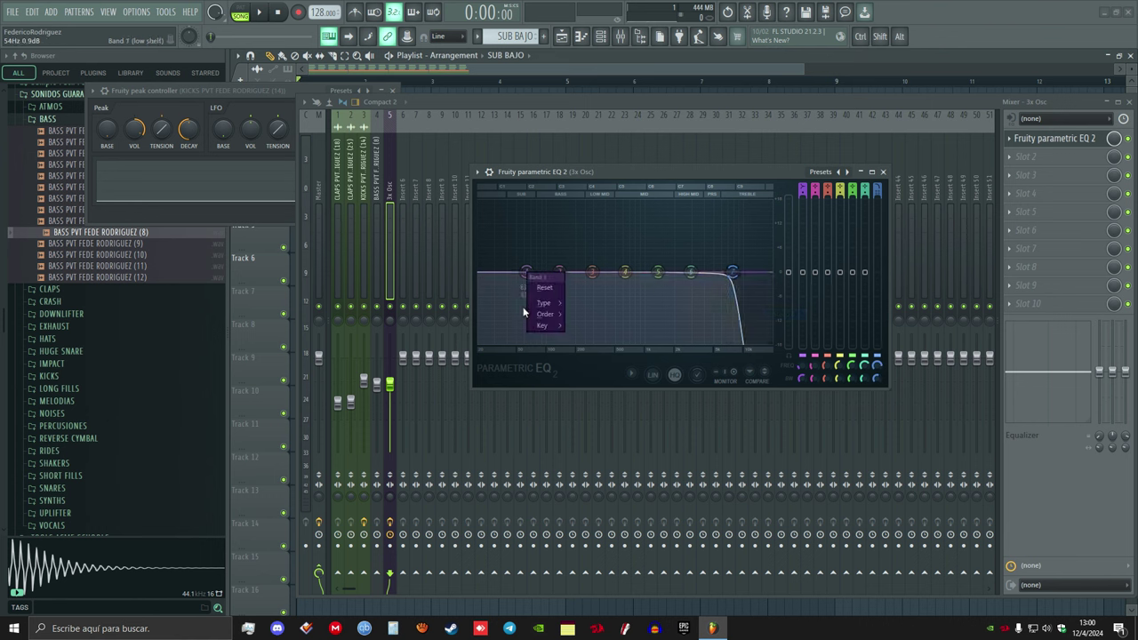
{"action": "mouse_move", "coordinate": [544, 306]}
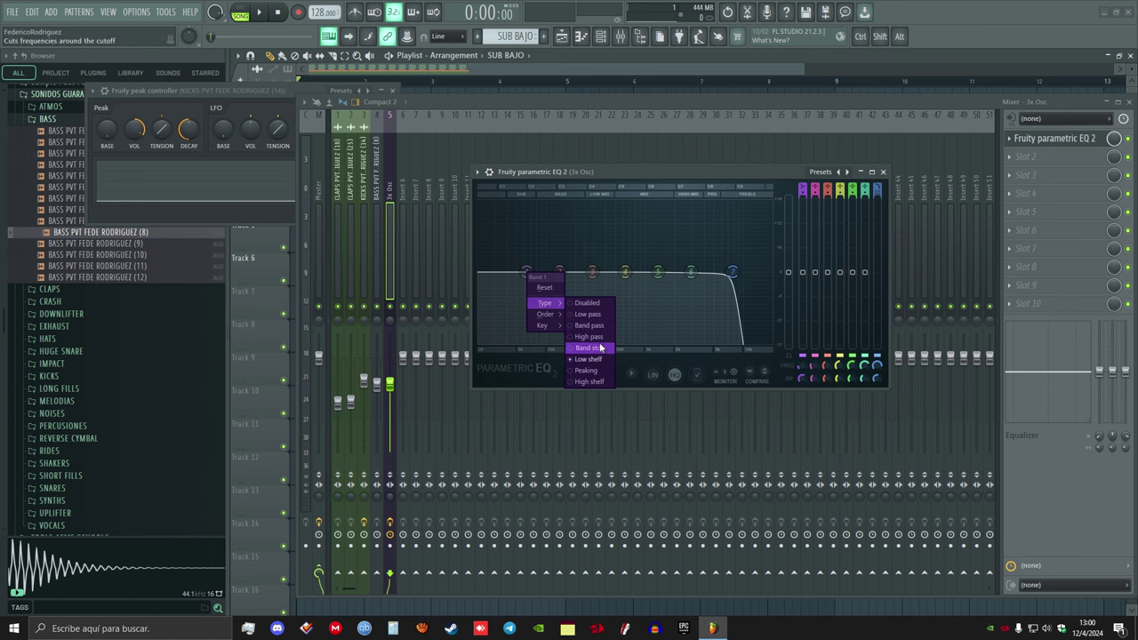
{"action": "left_click", "coordinate": [587, 338]}
{"action": "mouse_move", "coordinate": [548, 326]}
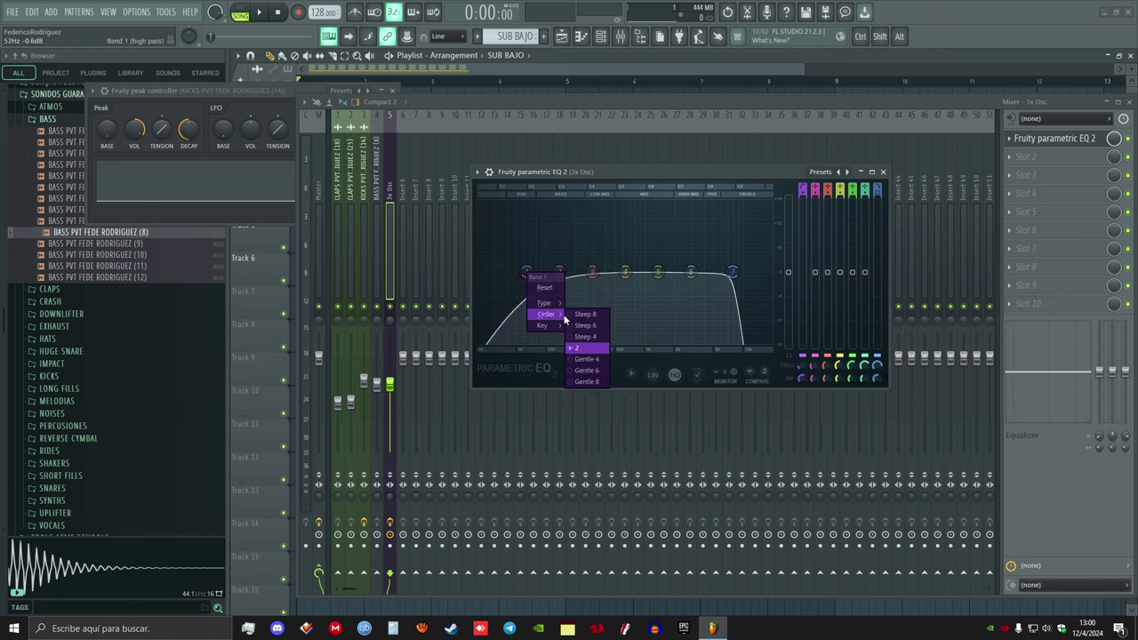
{"action": "left_click", "coordinate": [587, 316]}
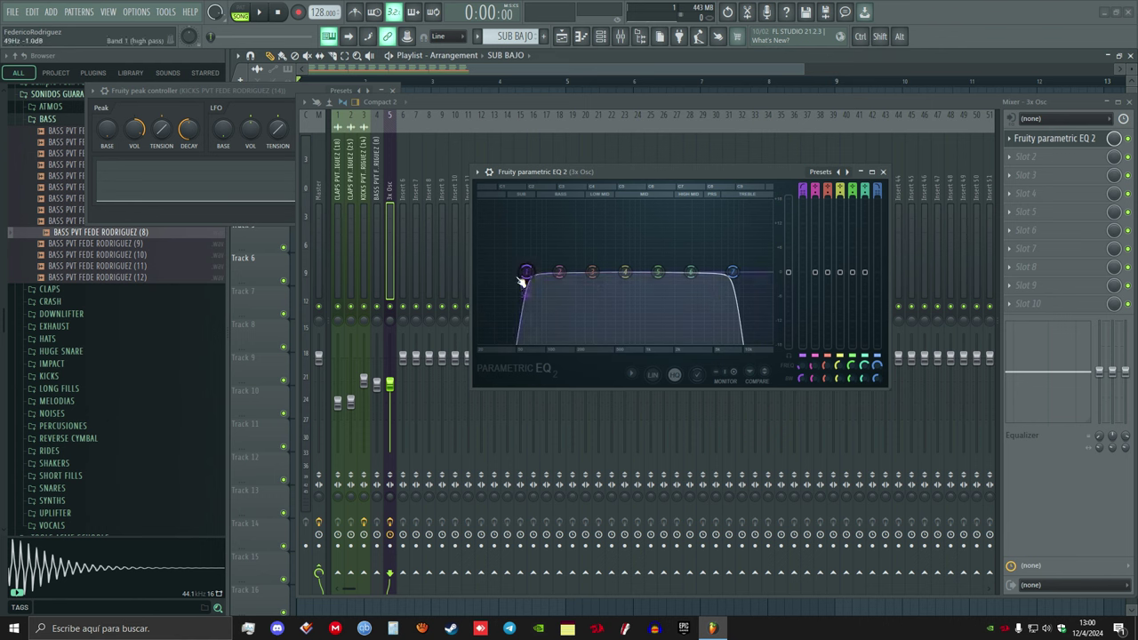
Save the equalizer's current settings as a preset named DEFAULT
{"action": "left_click", "coordinate": [479, 173]}
{"action": "left_click", "coordinate": [635, 261]}
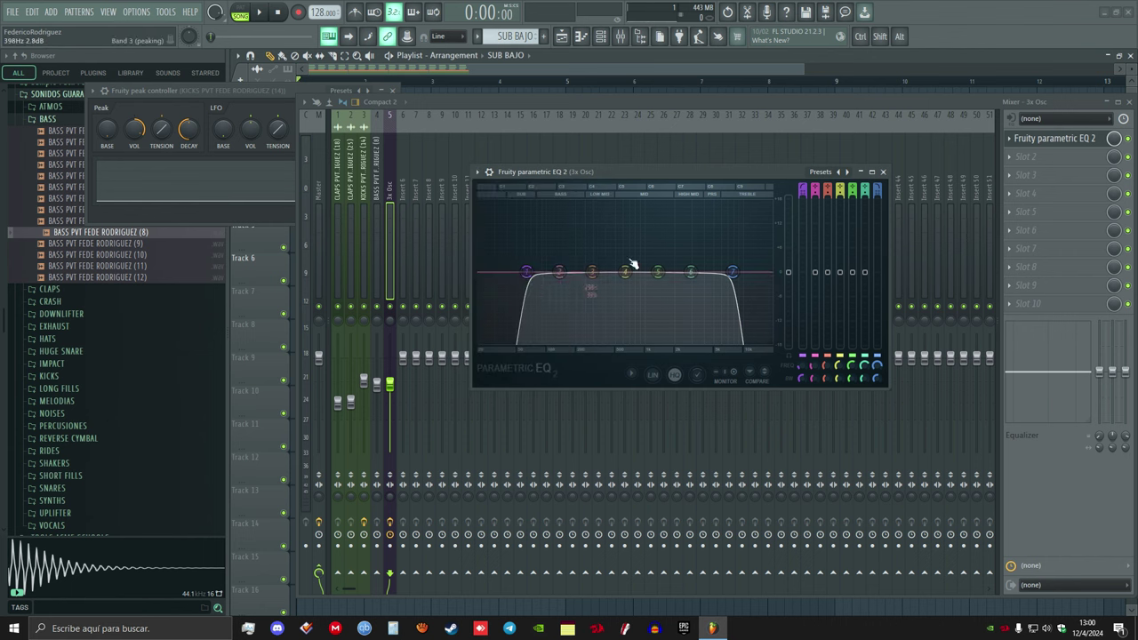
{"action": "left_click", "coordinate": [475, 172]}
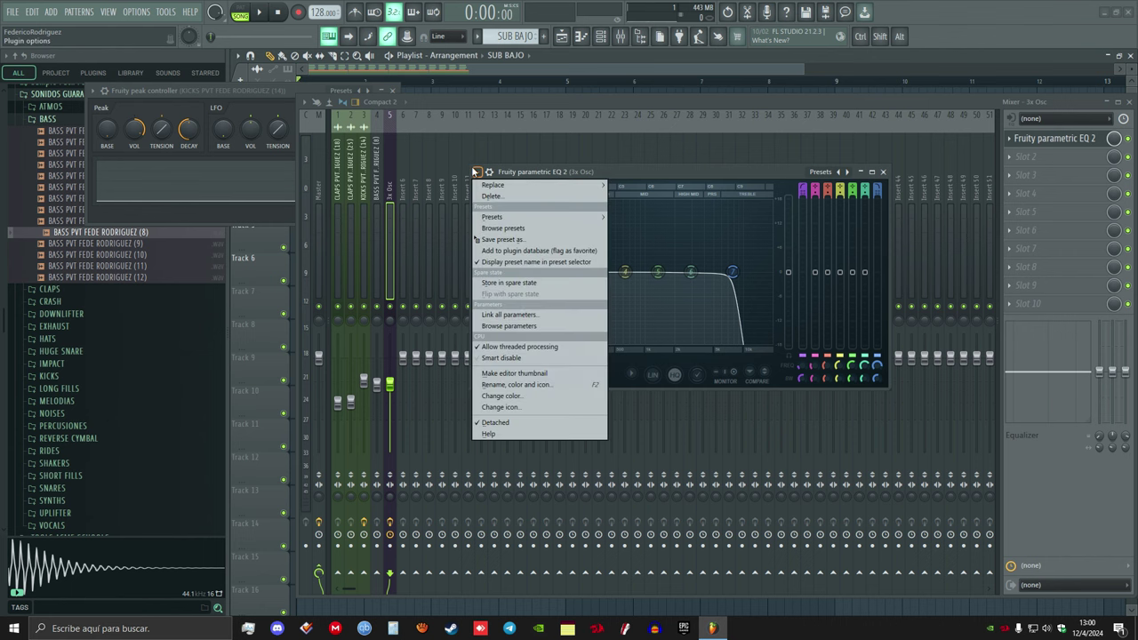
{"action": "left_click", "coordinate": [516, 246]}
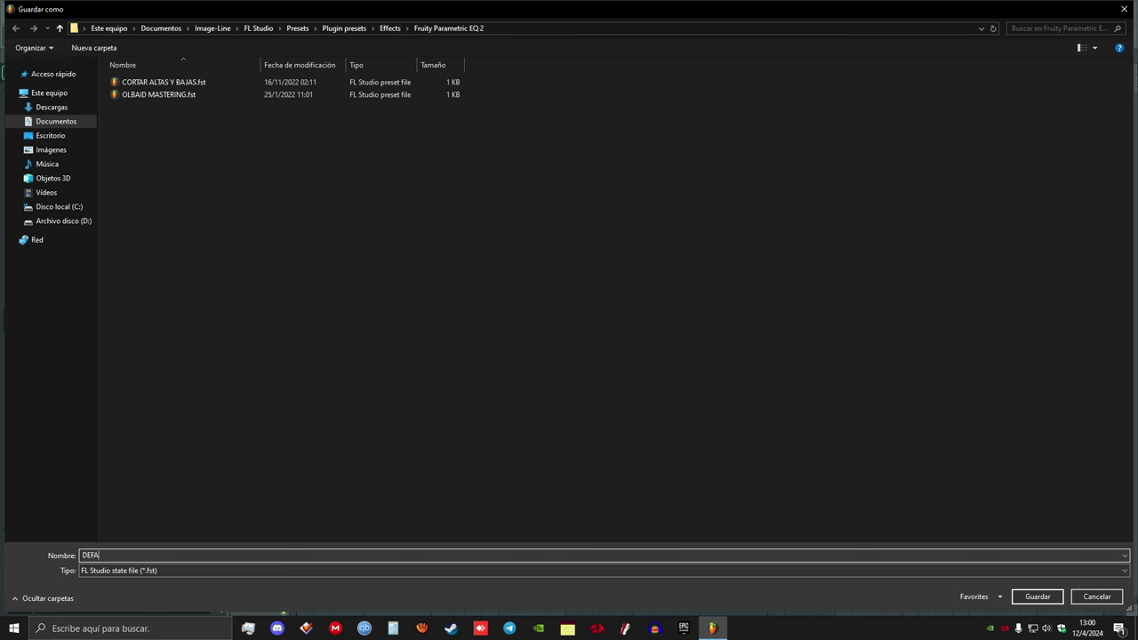
{"action": "type", "text": "DEFAULT"}
{"action": "key", "text": "Return"}
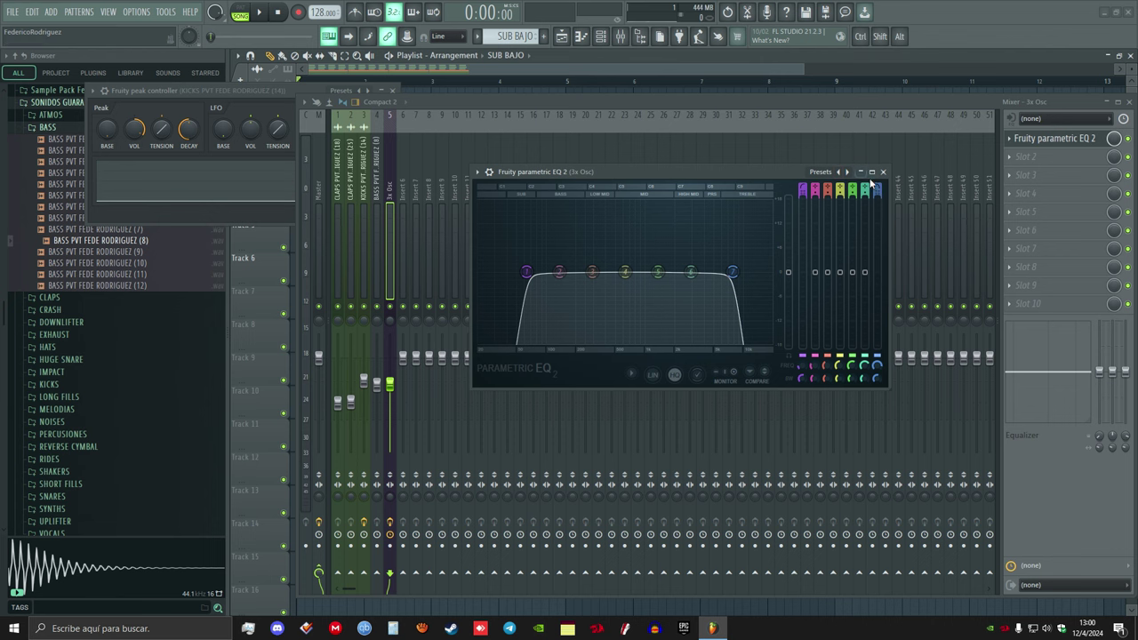
Delete the equalizer from the 3x Osc track and insert a fresh Fruity Parametric EQ 2 in the same slot
{"action": "left_click", "coordinate": [1010, 139]}
{"action": "left_click", "coordinate": [1022, 165]}
{"action": "left_click", "coordinate": [1010, 139]}
{"action": "mouse_move", "coordinate": [1020, 152]}
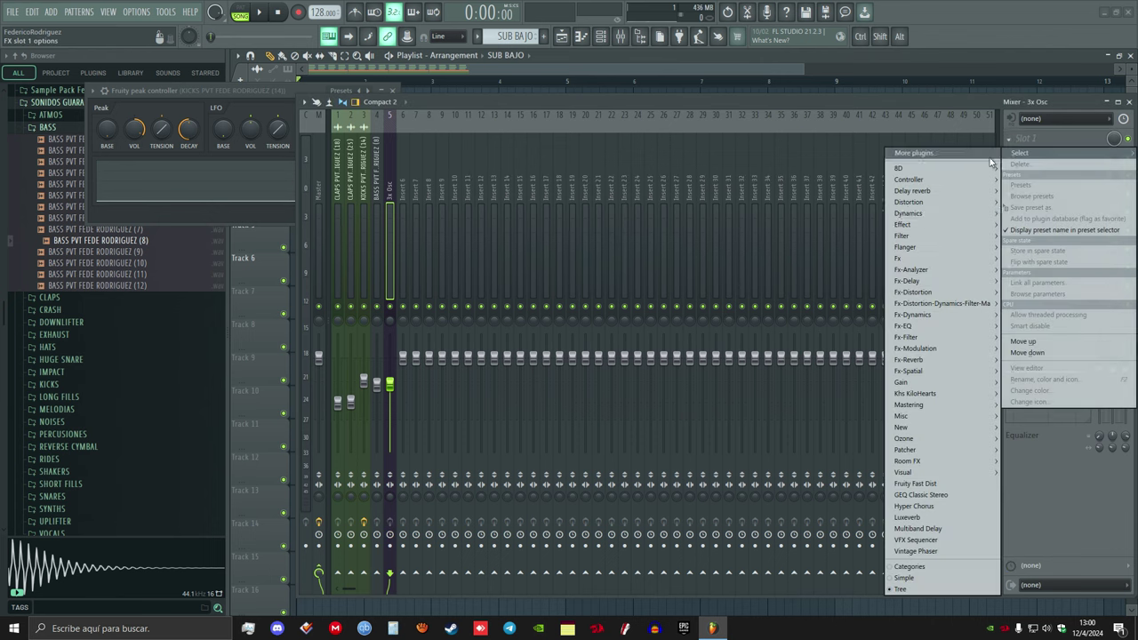
{"action": "mouse_move", "coordinate": [915, 232]}
{"action": "left_click", "coordinate": [840, 286]}
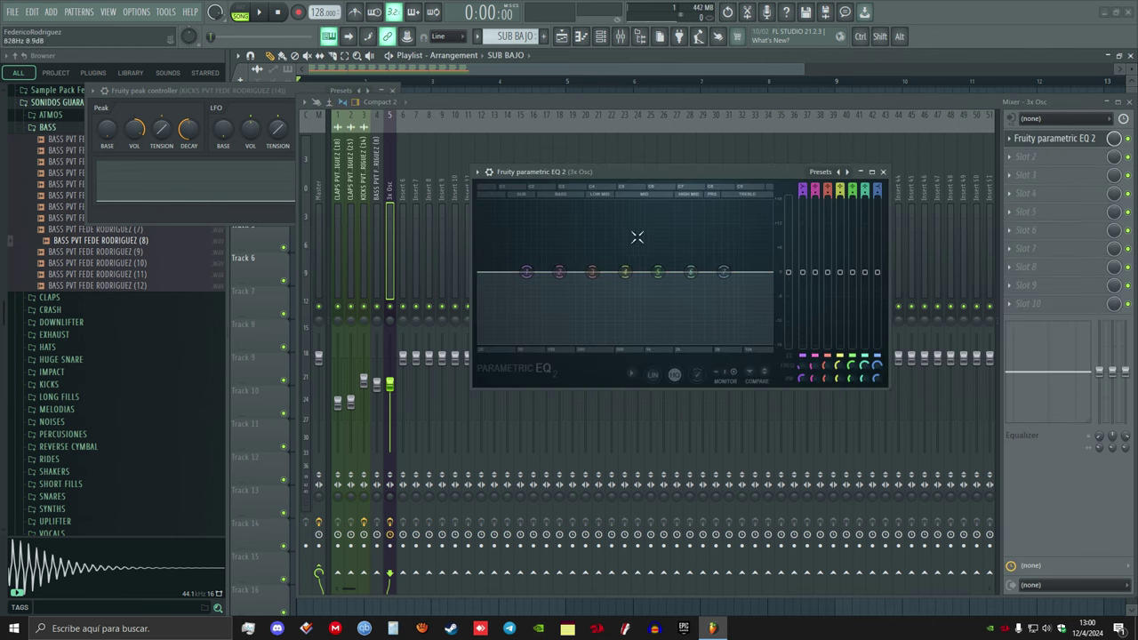
Load the saved DEFAULT preset in the new equalizer, switch to the factory Default for comparison, and reload DEFAULT
{"action": "left_click", "coordinate": [848, 174]}
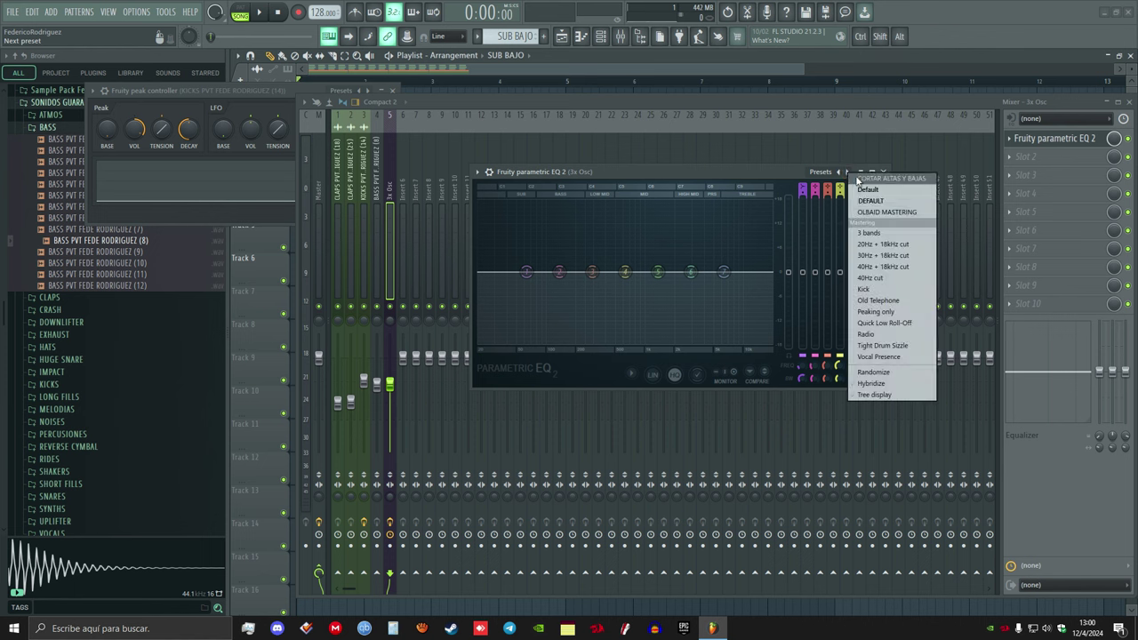
{"action": "left_click", "coordinate": [860, 207]}
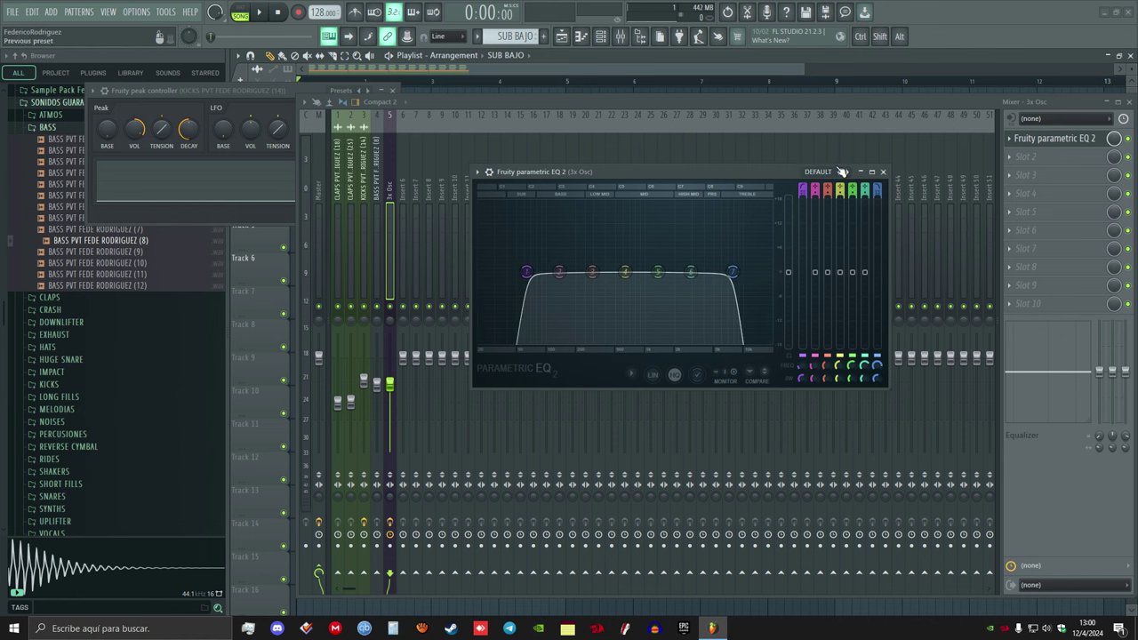
{"action": "left_click", "coordinate": [848, 174]}
{"action": "left_click", "coordinate": [852, 184]}
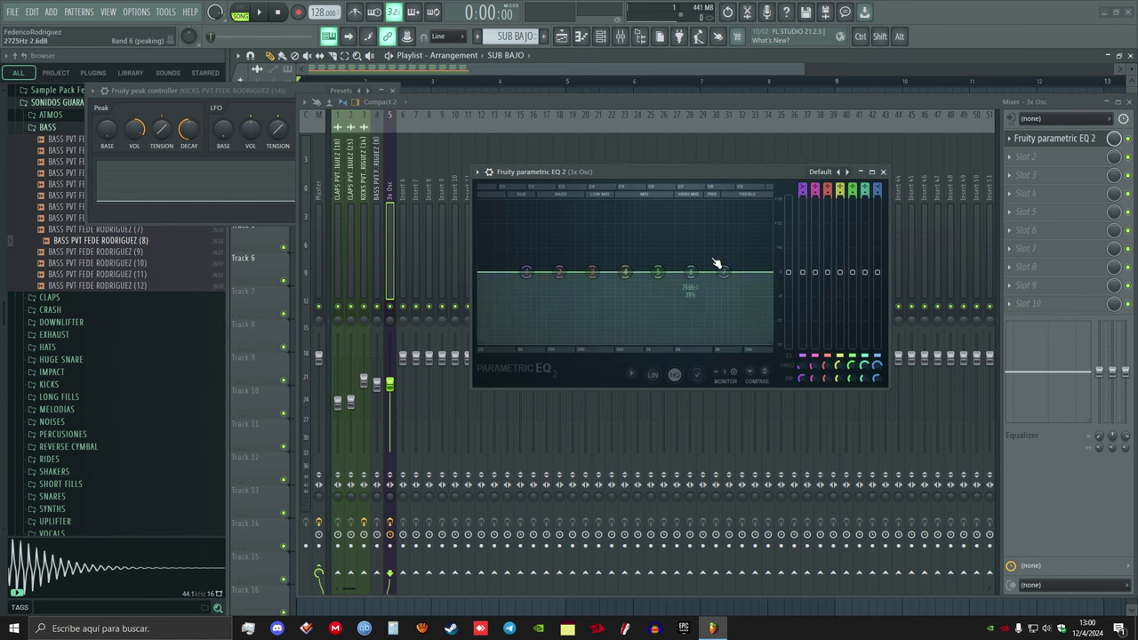
{"action": "left_click", "coordinate": [851, 174]}
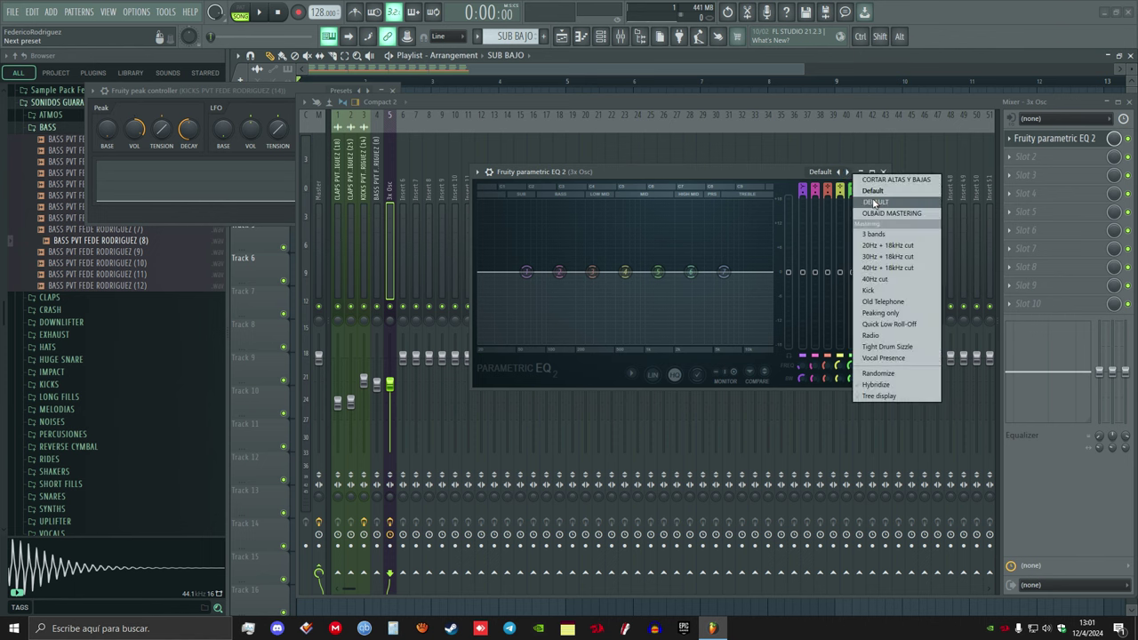
{"action": "left_click", "coordinate": [875, 205]}
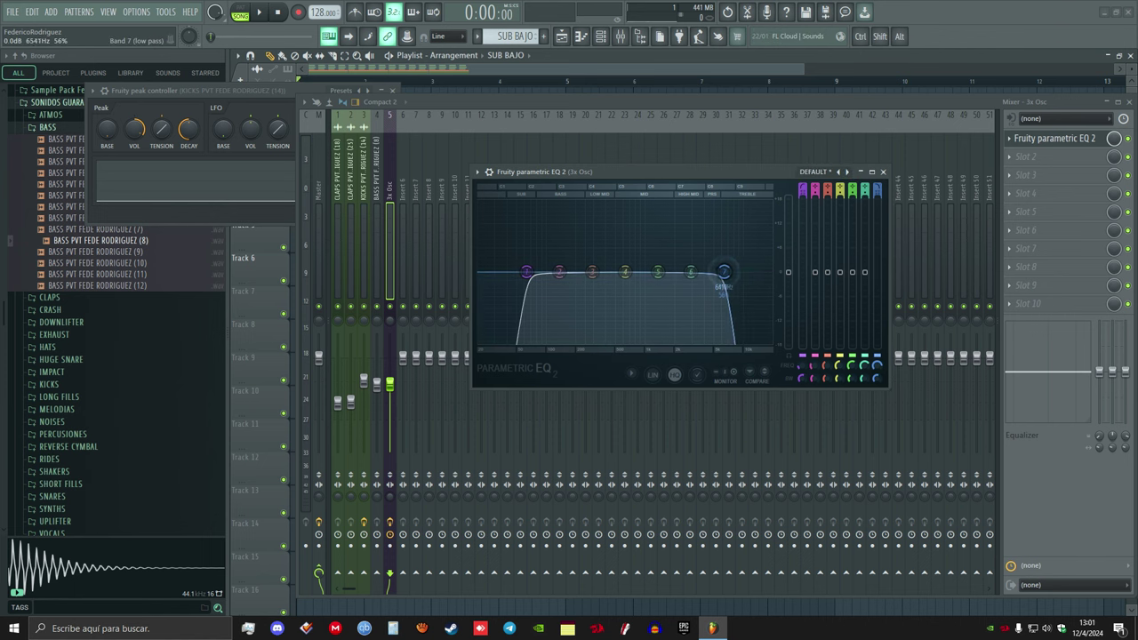
Lower the band 7 low-pass cutoff of the 3x Osc equalizer into the bass range and audition the beat
{"action": "left_click_drag", "start_coordinate": [732, 271], "coordinate": [585, 271]}
{"action": "key", "text": "space"}
{"action": "key", "text": "space"}
{"action": "key", "text": "space"}
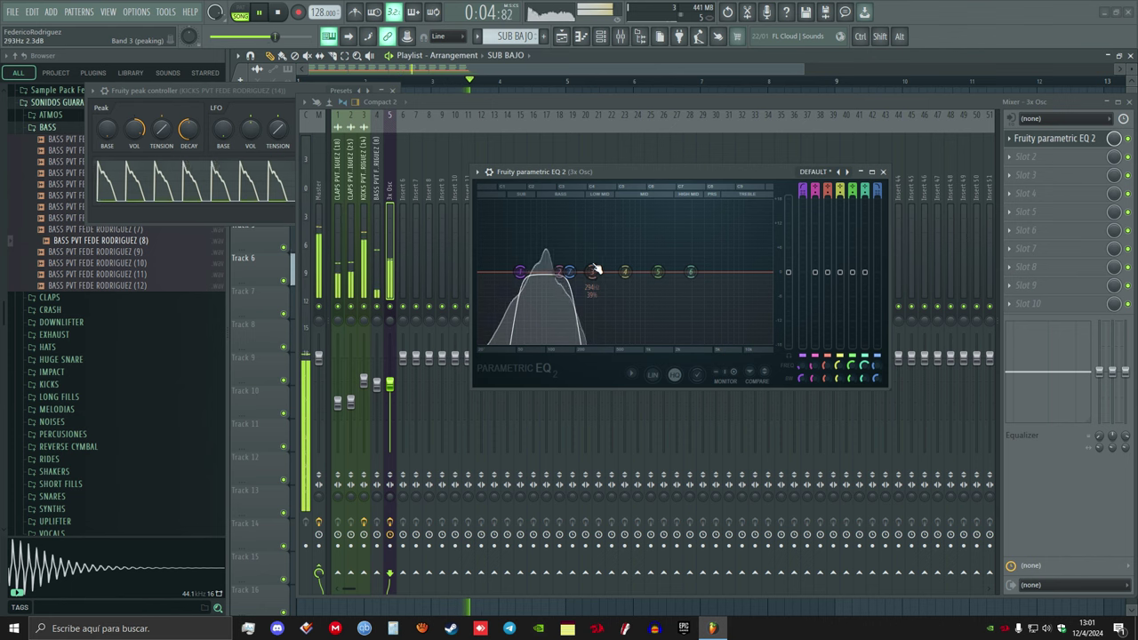
{"action": "key", "text": "space"}
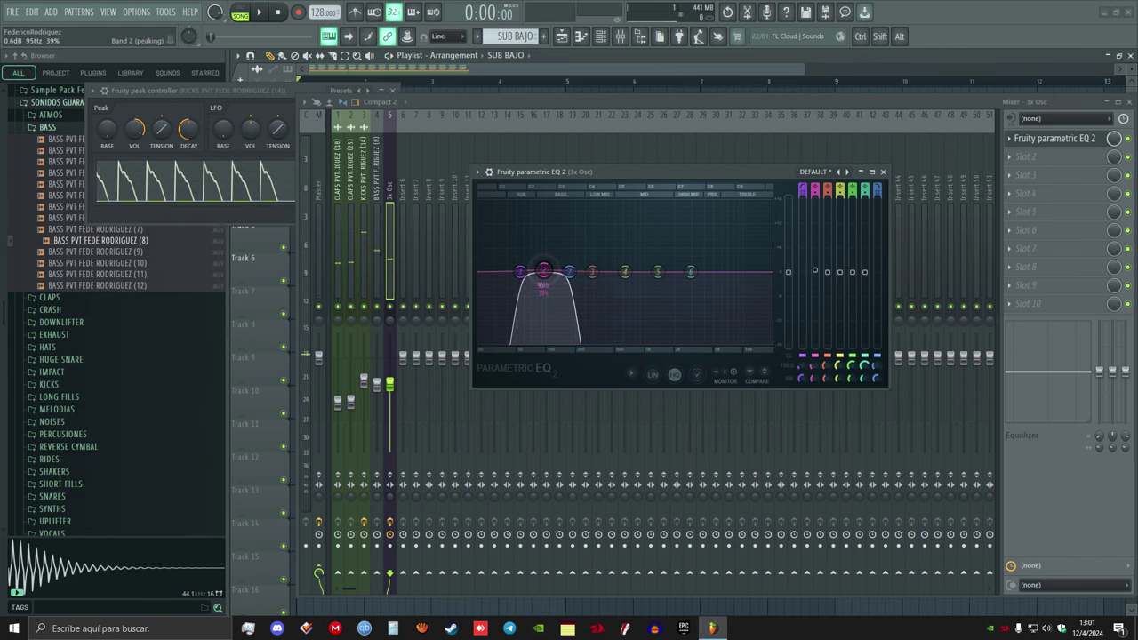
Boost band 2 of the equalizer to 2.2 dB at 86 Hz during playback, and close the Mixer
{"action": "key", "text": "space"}
{"action": "left_click_drag", "start_coordinate": [543, 270], "coordinate": [540, 263]}
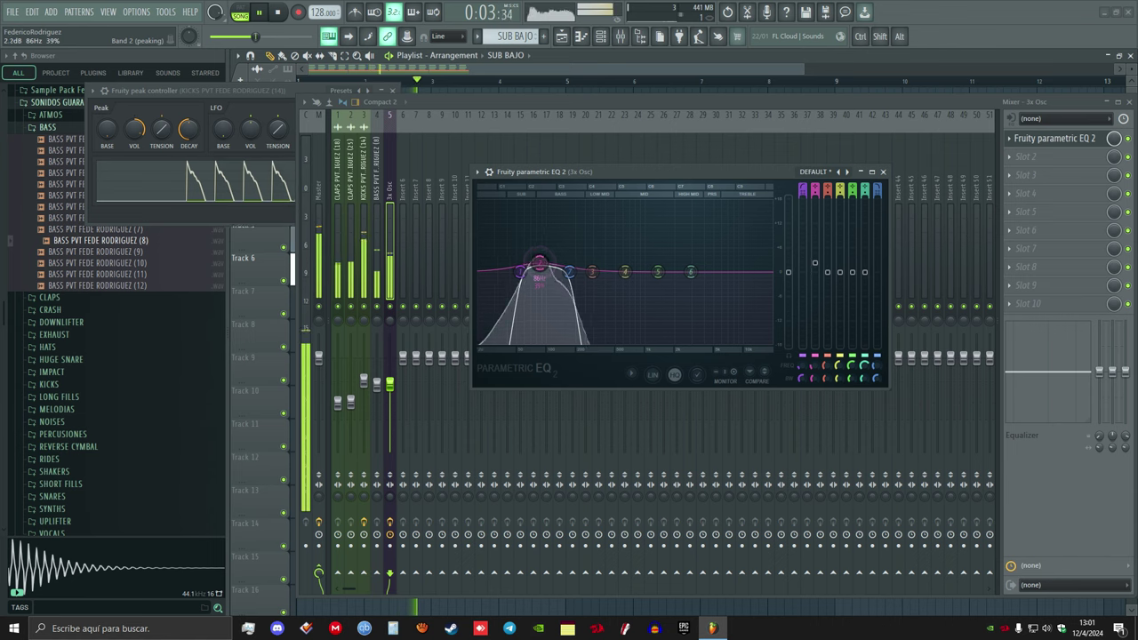
{"action": "left_click_drag", "start_coordinate": [612, 172], "coordinate": [688, 183]}
{"action": "key", "text": "F9"}
{"action": "key", "text": "space"}
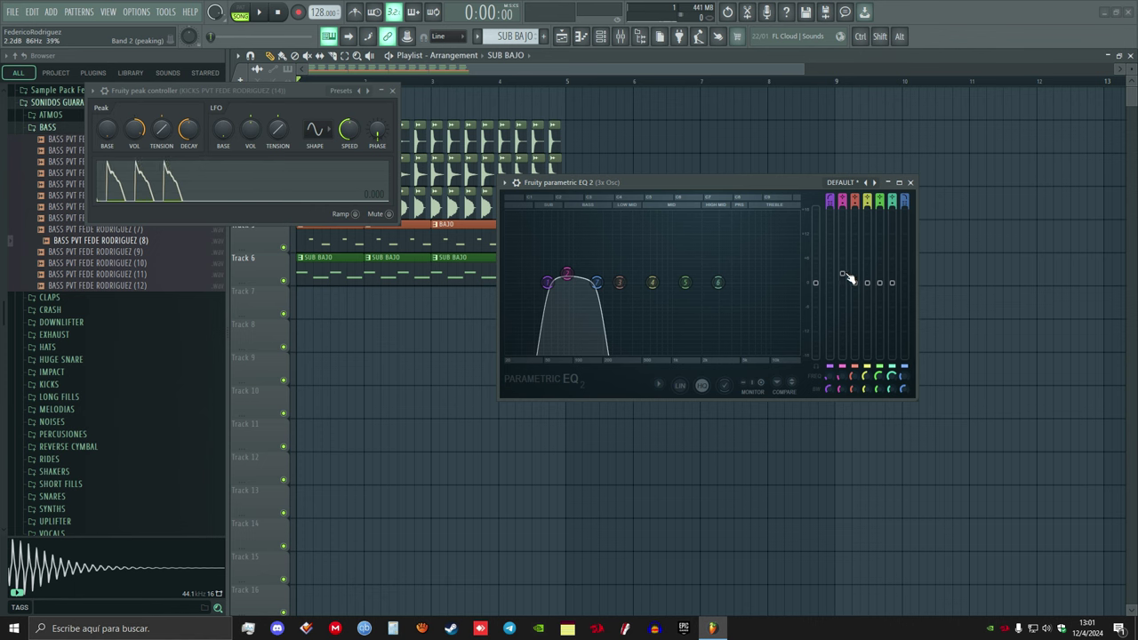
Link the band 2 level to the internal controller Peak ctrl - Peak+LFO with the mapping formula 1-Input
{"action": "right_click", "coordinate": [844, 276]}
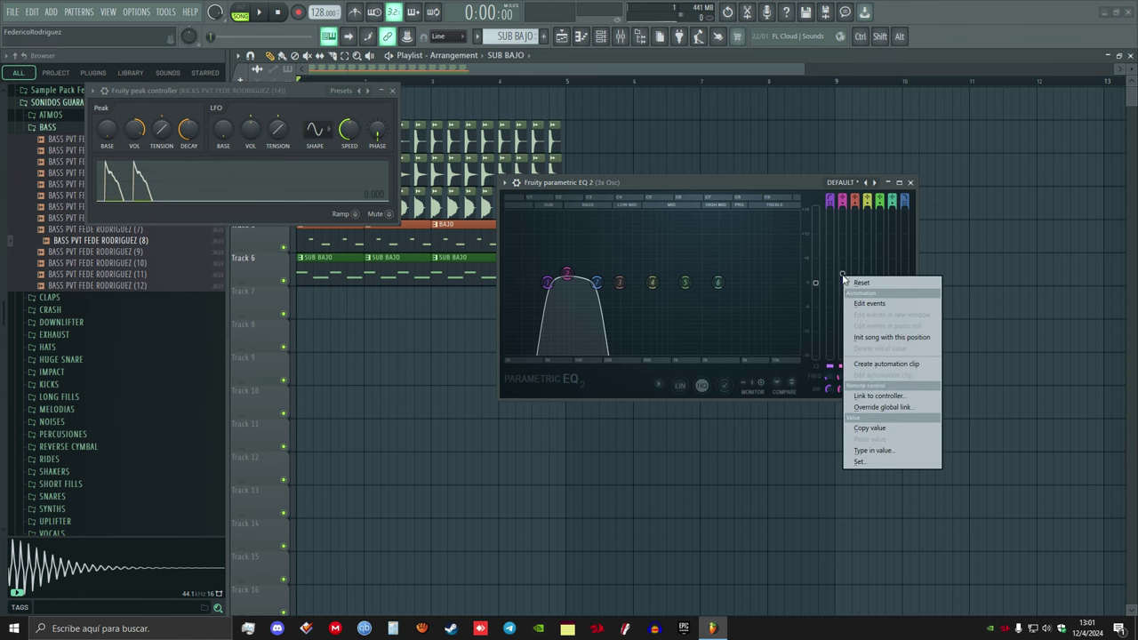
{"action": "left_click", "coordinate": [876, 396]}
{"action": "left_click", "coordinate": [636, 297]}
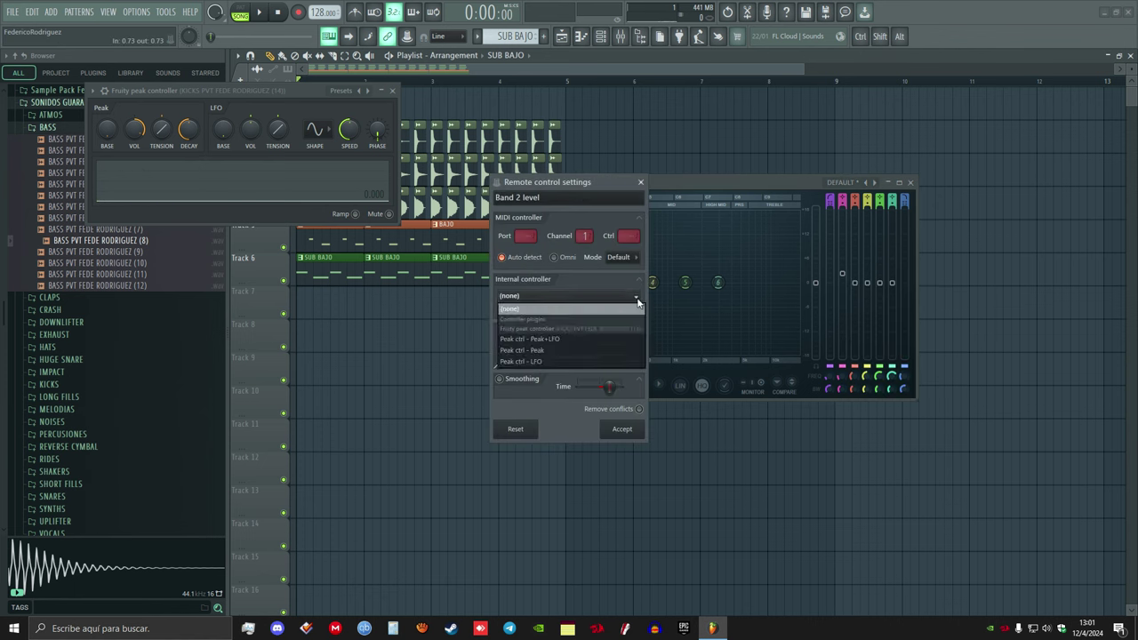
{"action": "left_click", "coordinate": [546, 340]}
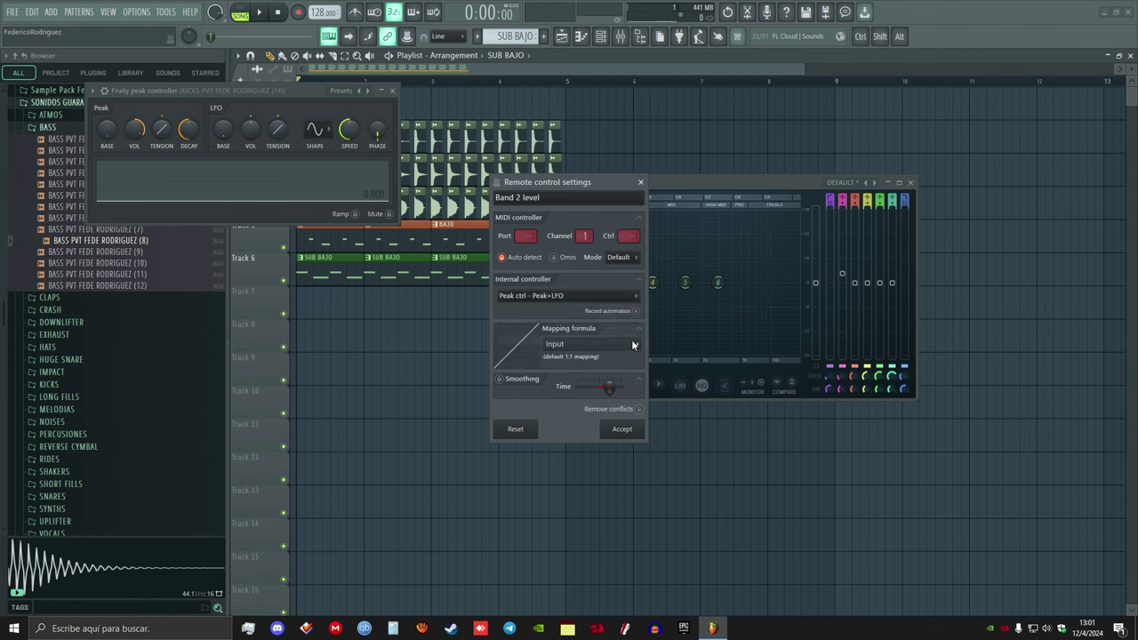
{"action": "left_click", "coordinate": [641, 347]}
{"action": "left_click", "coordinate": [657, 381]}
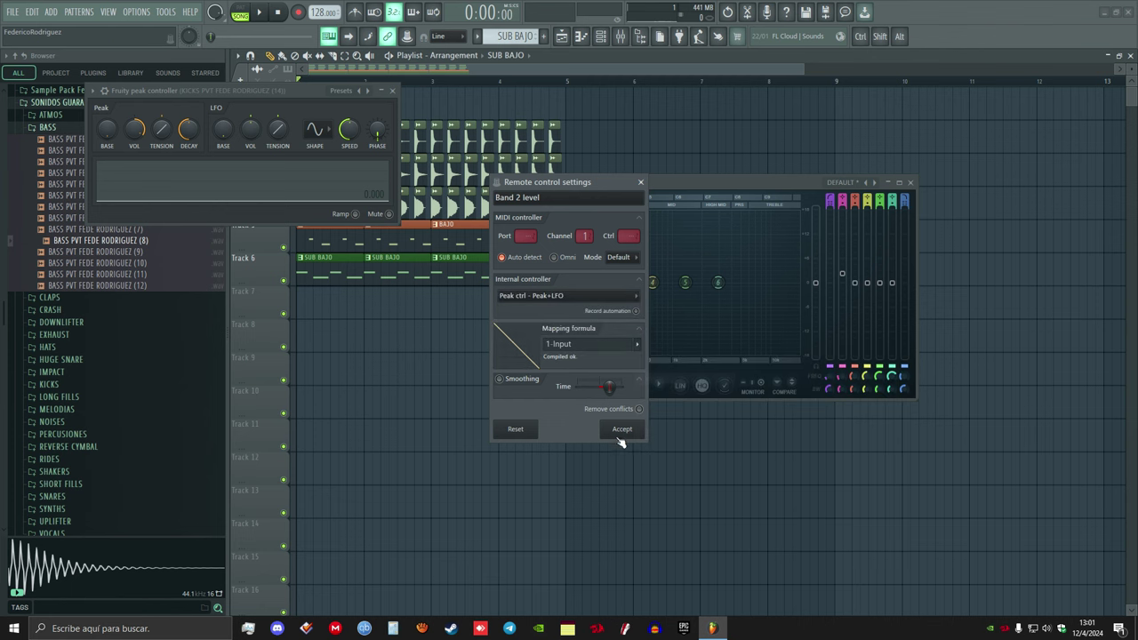
{"action": "left_click", "coordinate": [623, 430]}
Place the peak controller and the equalizer side by side below the clips and play the beat to check the ducking
{"action": "left_click_drag", "start_coordinate": [606, 181], "coordinate": [648, 187]}
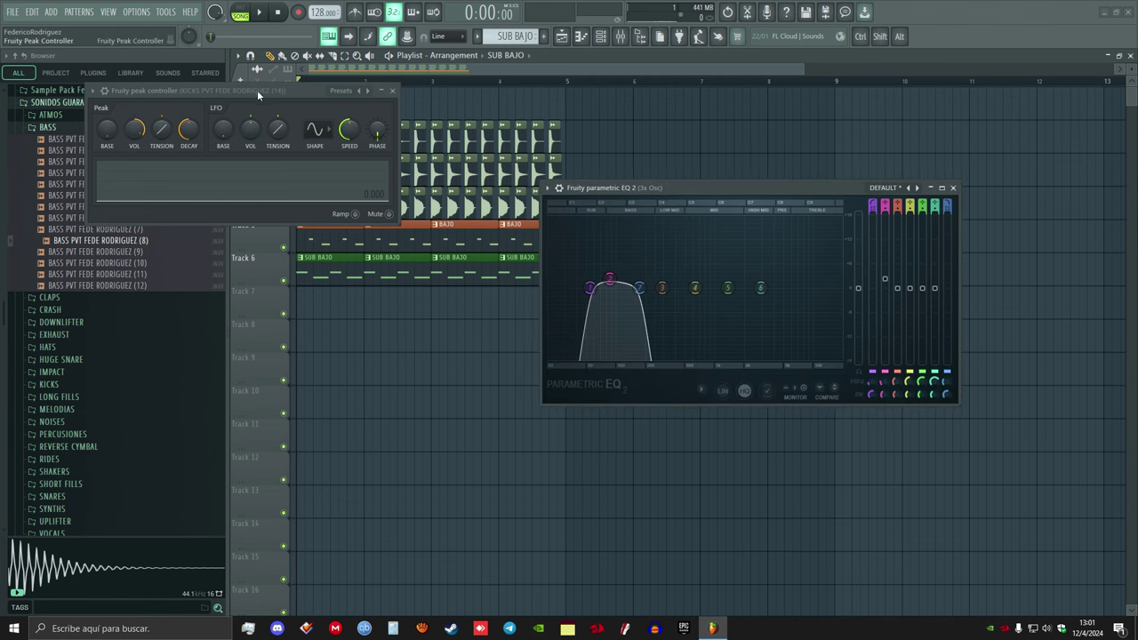
{"action": "left_click_drag", "start_coordinate": [257, 90], "coordinate": [362, 325]}
{"action": "left_click_drag", "start_coordinate": [632, 187], "coordinate": [737, 203]}
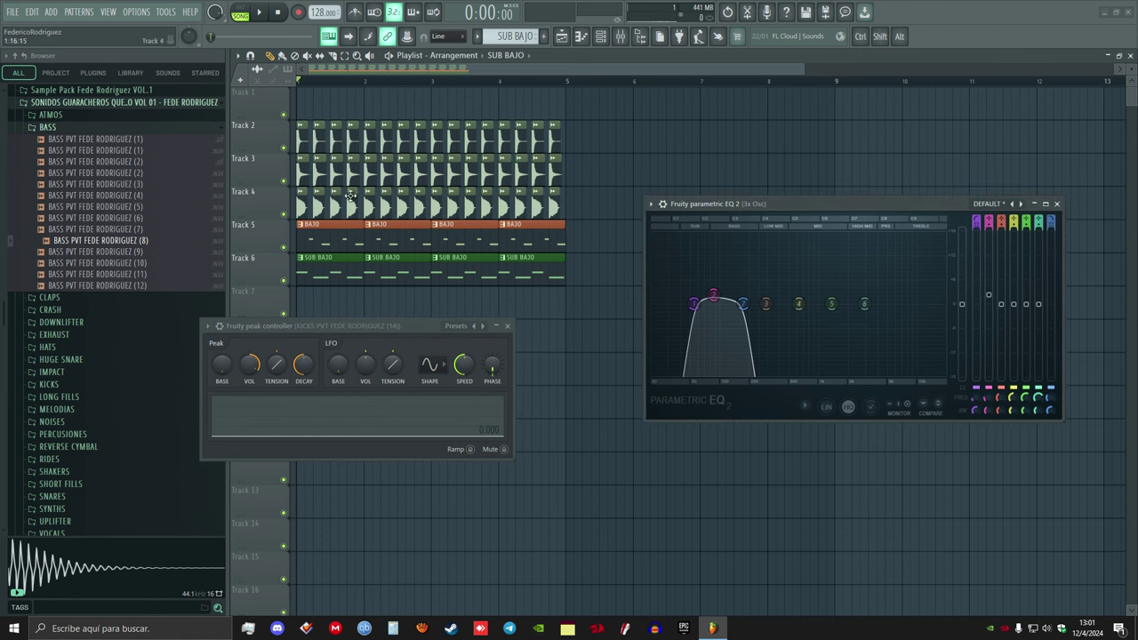
{"action": "left_click_drag", "start_coordinate": [381, 325], "coordinate": [444, 315]}
{"action": "key", "text": "space"}
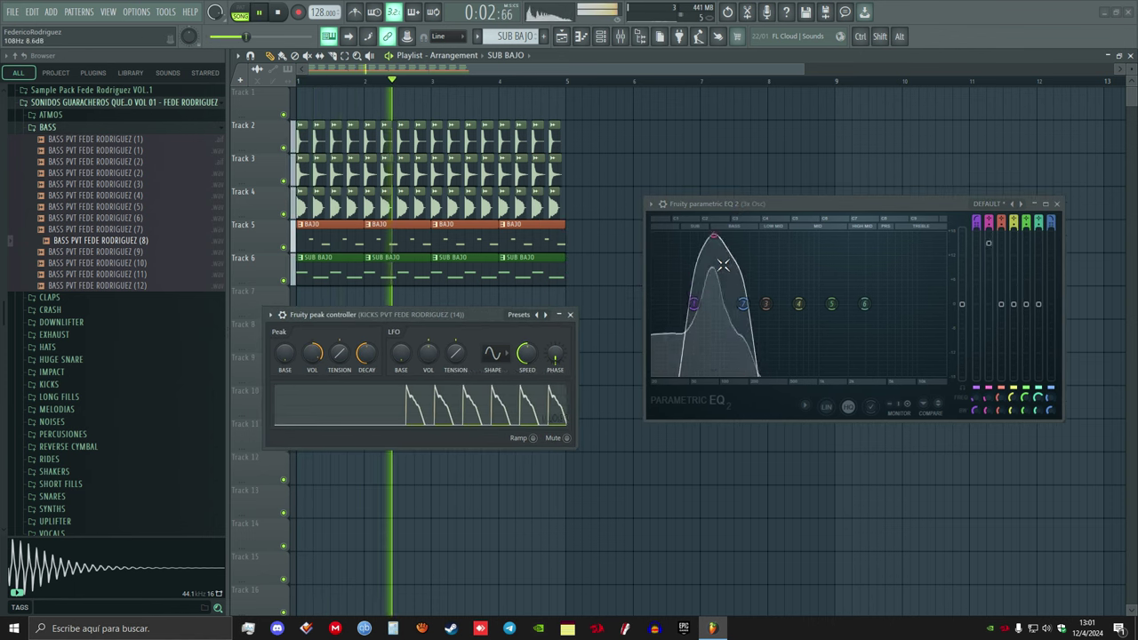
{"action": "key", "text": "space"}
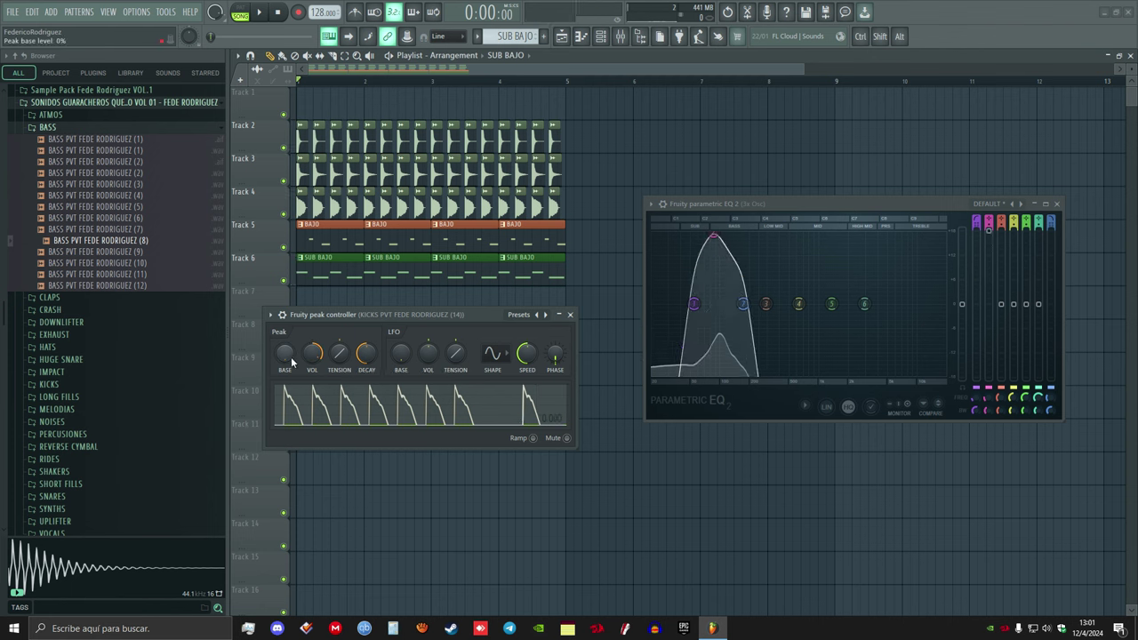
Raise the peak controller's peak base level to lower the linked band 2, and audition the beat
{"action": "key", "text": "space"}
{"action": "key", "text": "space"}
{"action": "left_click_drag", "start_coordinate": [284, 353], "coordinate": [285, 322]}
{"action": "key", "text": "space"}
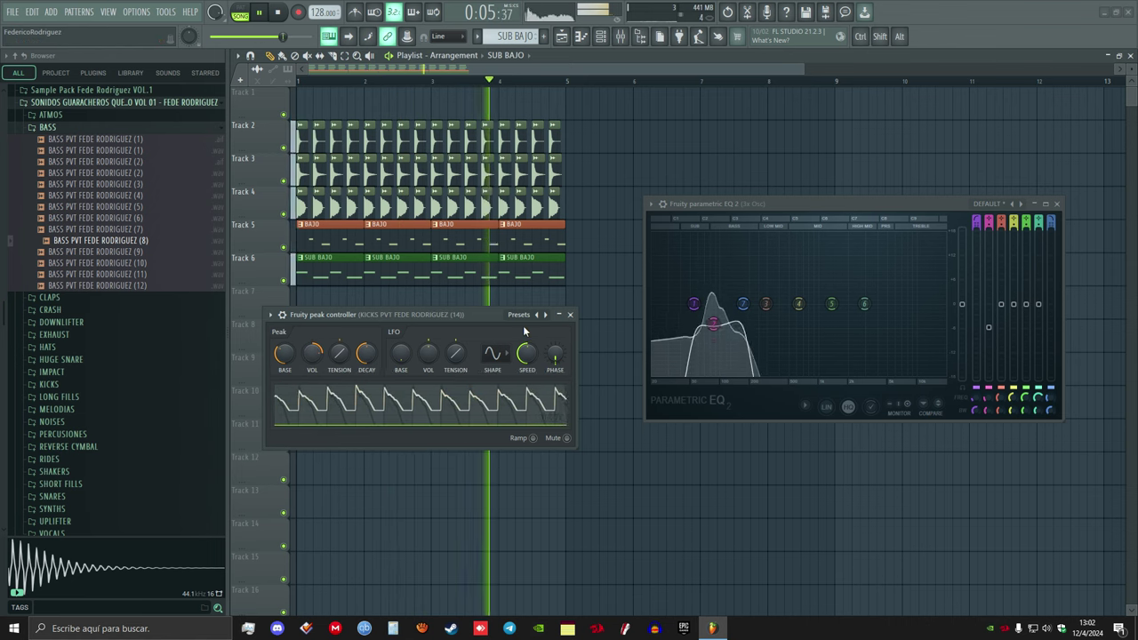
{"action": "key", "text": "space"}
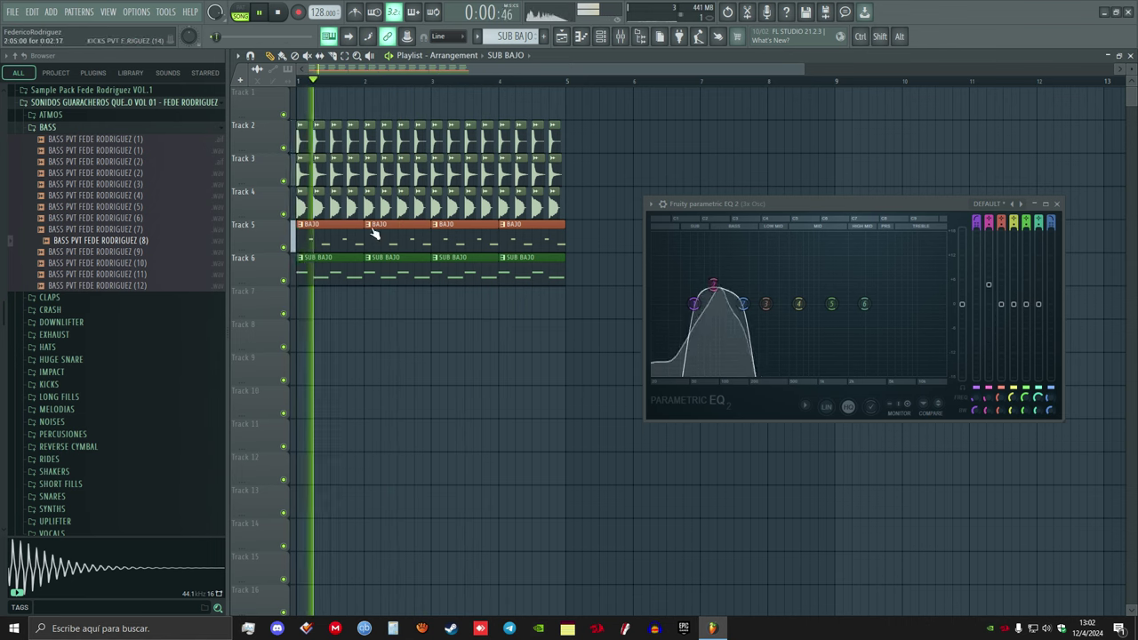
Play only the kicks on Track 4 with Track 6, close the equalizer and add a SUB BAJO clip at bar 5
{"action": "key", "text": "space"}
{"action": "right_click", "coordinate": [283, 214]}
{"action": "left_click", "coordinate": [284, 281]}
{"action": "key", "text": "space"}
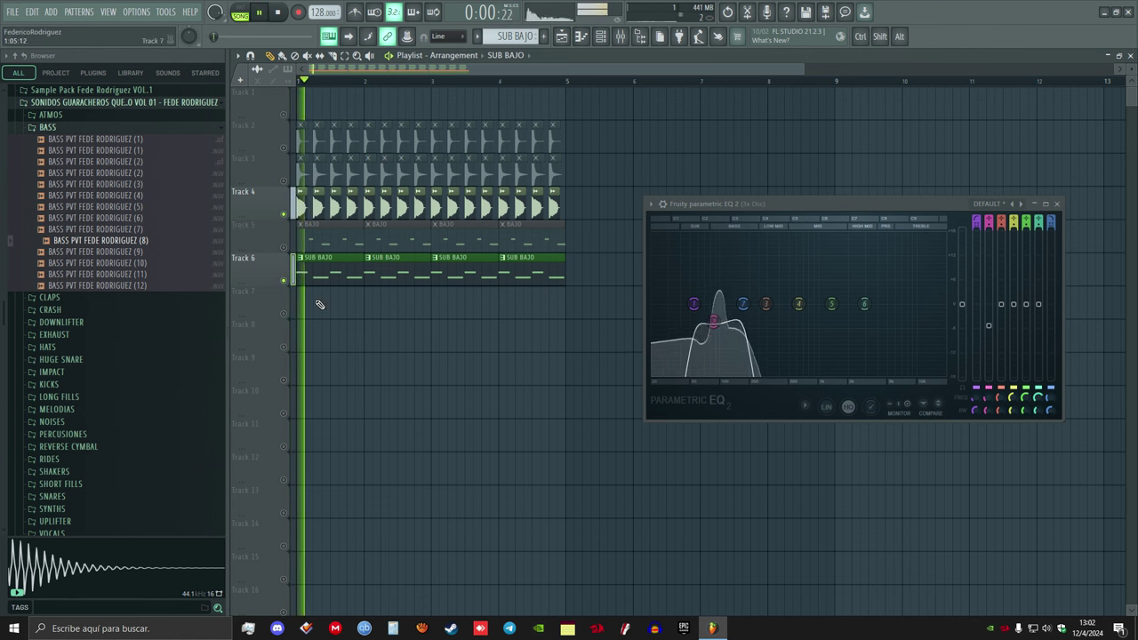
{"action": "left_click", "coordinate": [1056, 204]}
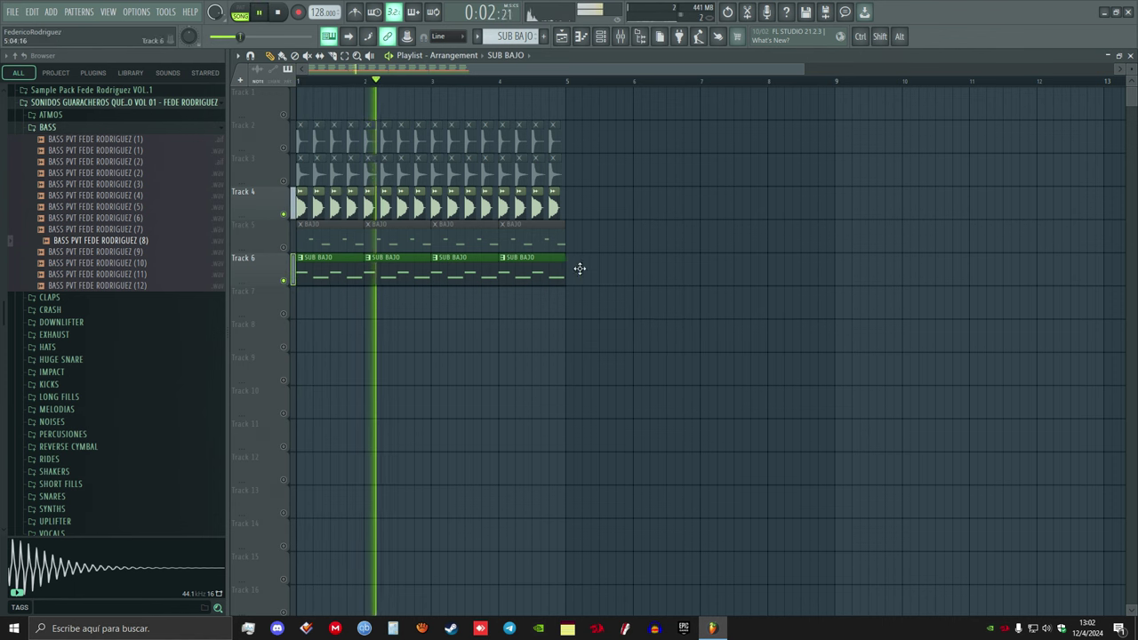
{"action": "left_click", "coordinate": [578, 265]}
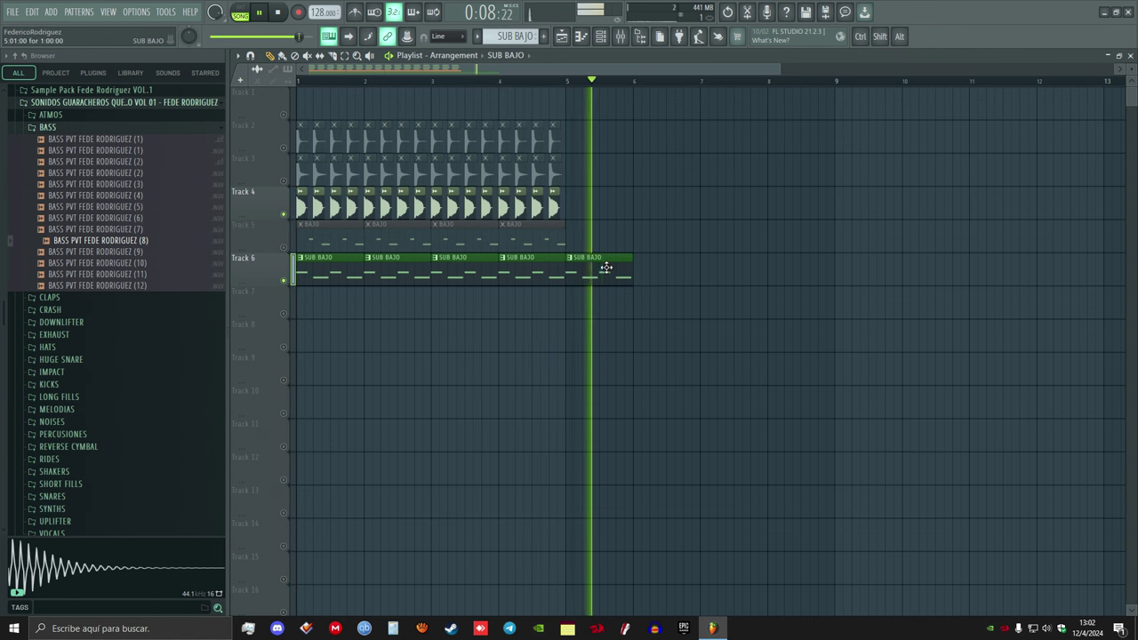
{"action": "key", "text": "space"}
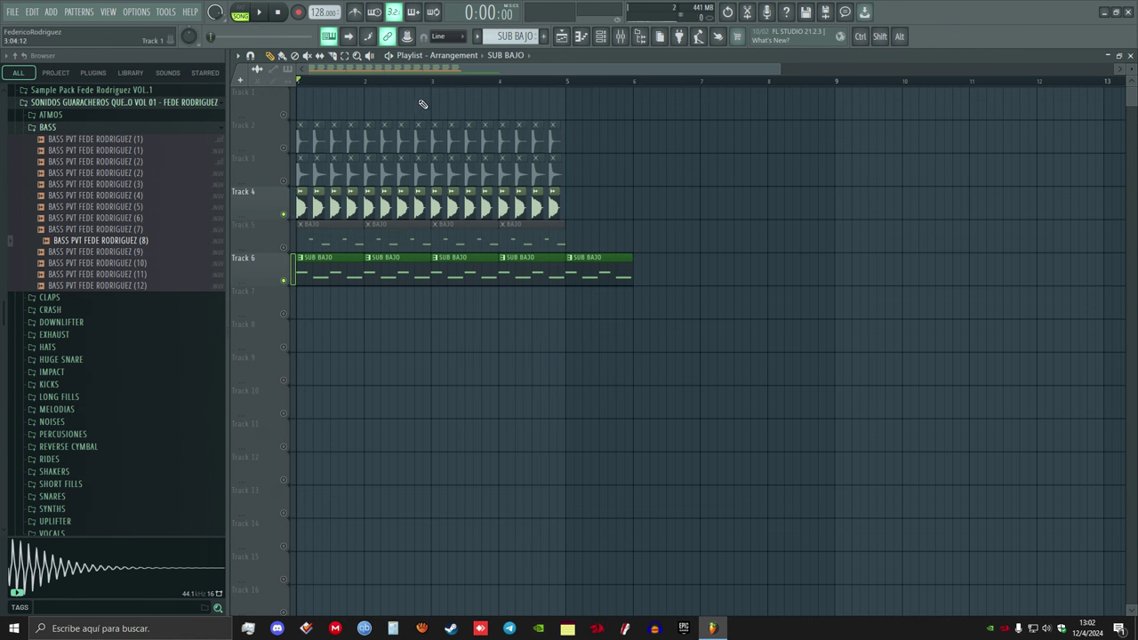
Re-enable all playlist tracks and delete the extra SUB BAJO clip at bar 5
{"action": "left_click", "coordinate": [285, 116]}
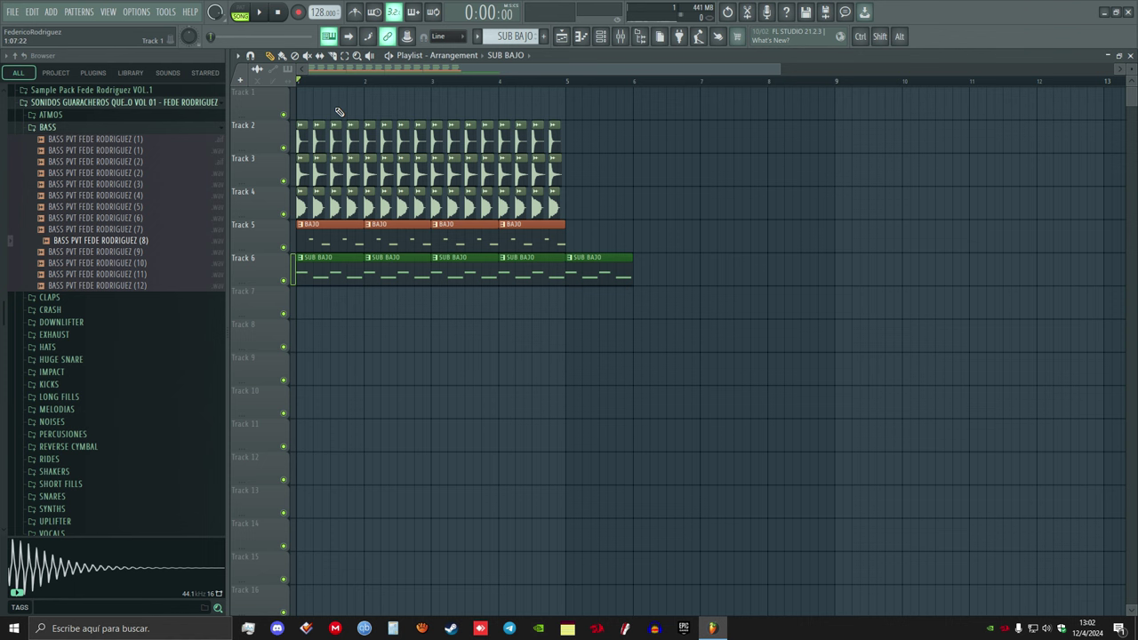
{"action": "right_click", "coordinate": [288, 253]}
{"action": "left_click", "coordinate": [634, 194]}
{"action": "key", "text": "space"}
{"action": "right_click", "coordinate": [625, 273]}
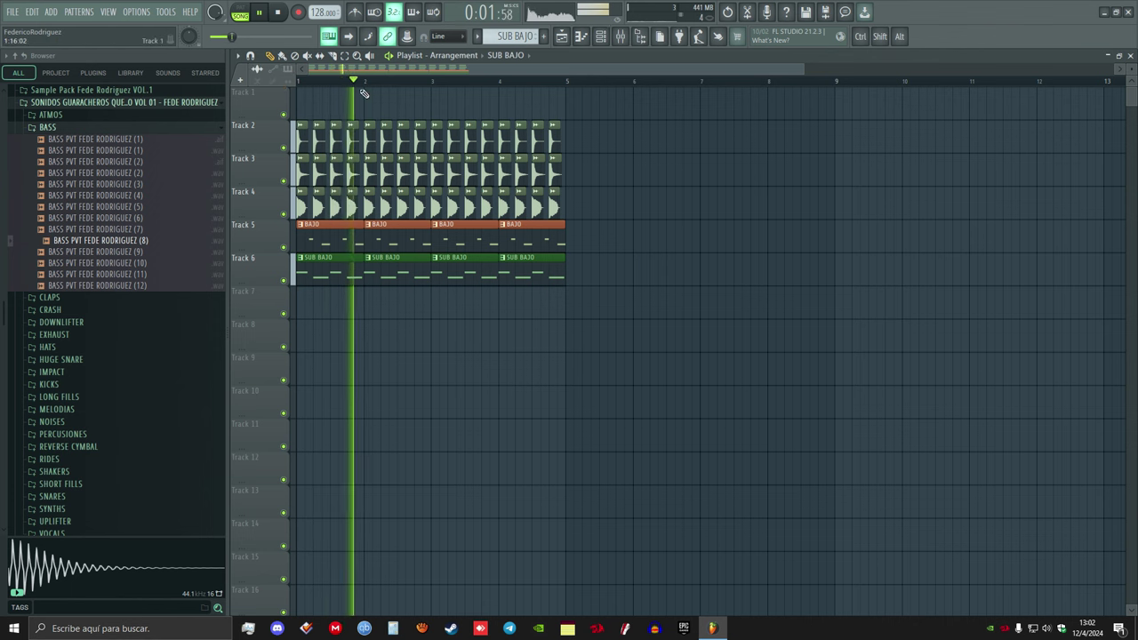
{"action": "key", "text": "space"}
Move all playlist clips so the four-bar beat starts at bar 5, and play it from there
{"action": "left_click_drag", "start_coordinate": [658, 129], "coordinate": [597, 270]}
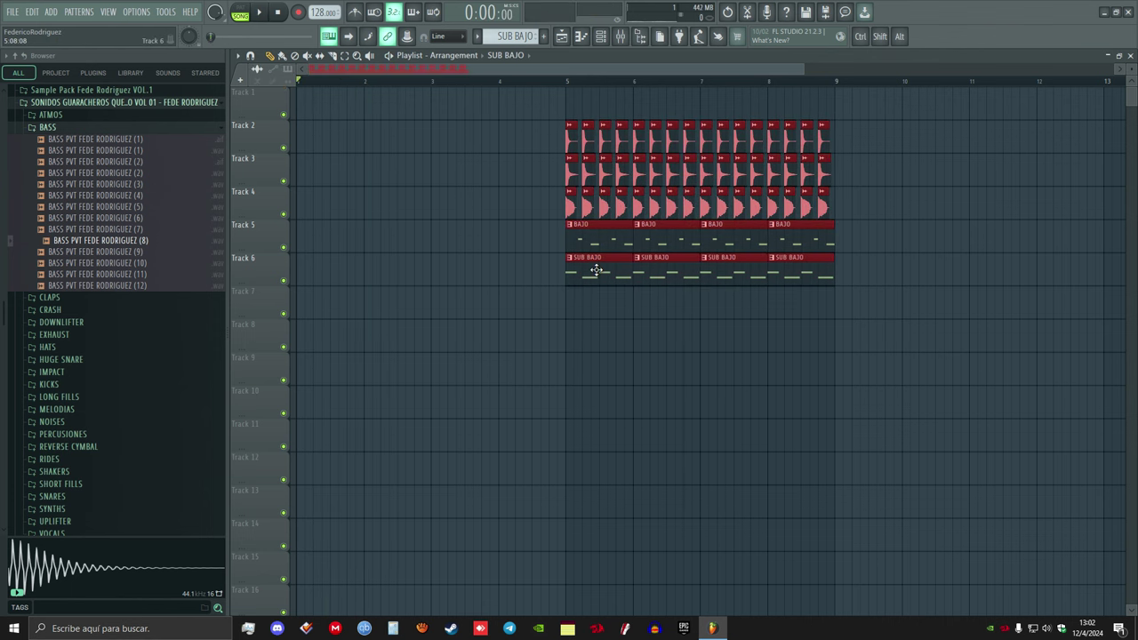
{"action": "left_click", "coordinate": [517, 278]}
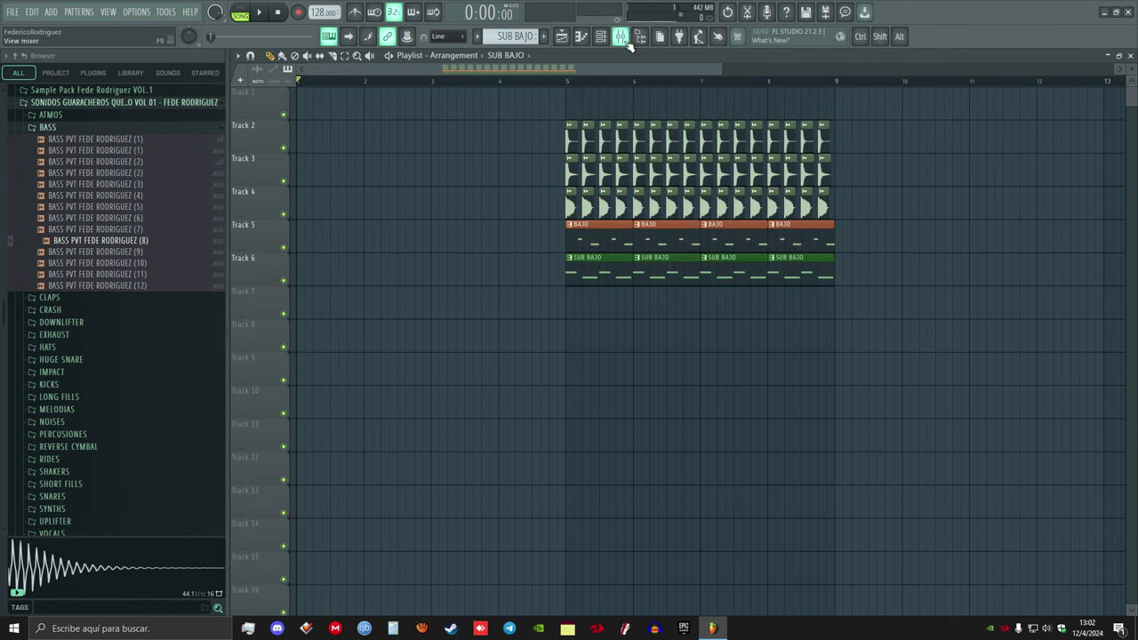
{"action": "left_click", "coordinate": [627, 43]}
{"action": "key", "text": "F9"}
{"action": "left_click_drag", "start_coordinate": [536, 120], "coordinate": [934, 267]}
{"action": "left_click", "coordinate": [912, 255]}
{"action": "key", "text": "space"}
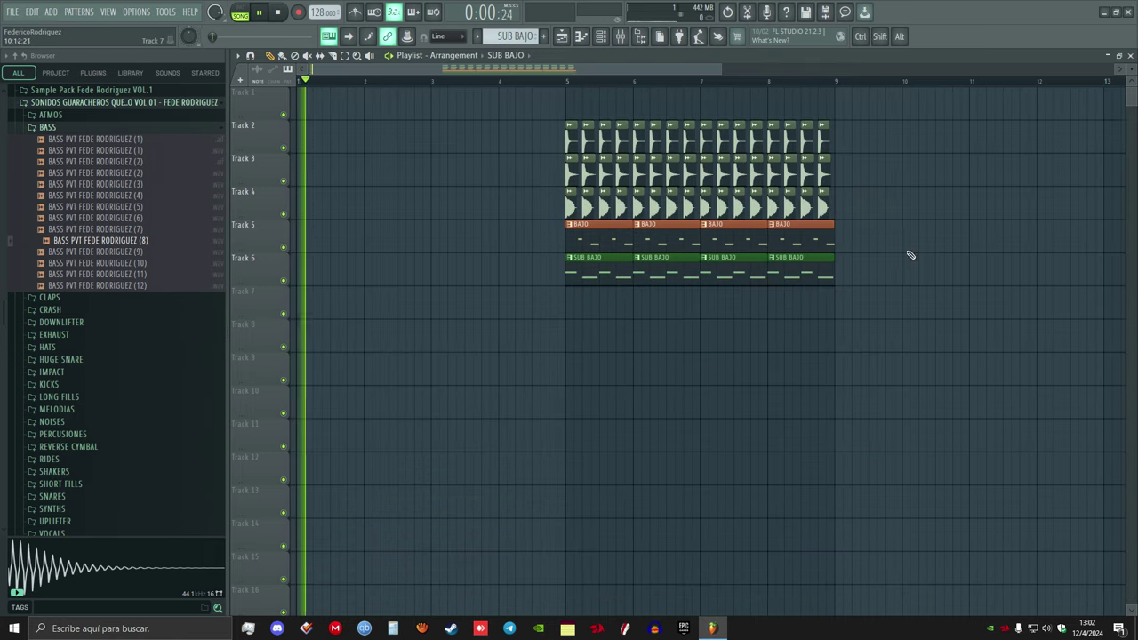
{"action": "left_click", "coordinate": [567, 82]}
{"action": "key", "text": "space"}
{"action": "key", "text": "space"}
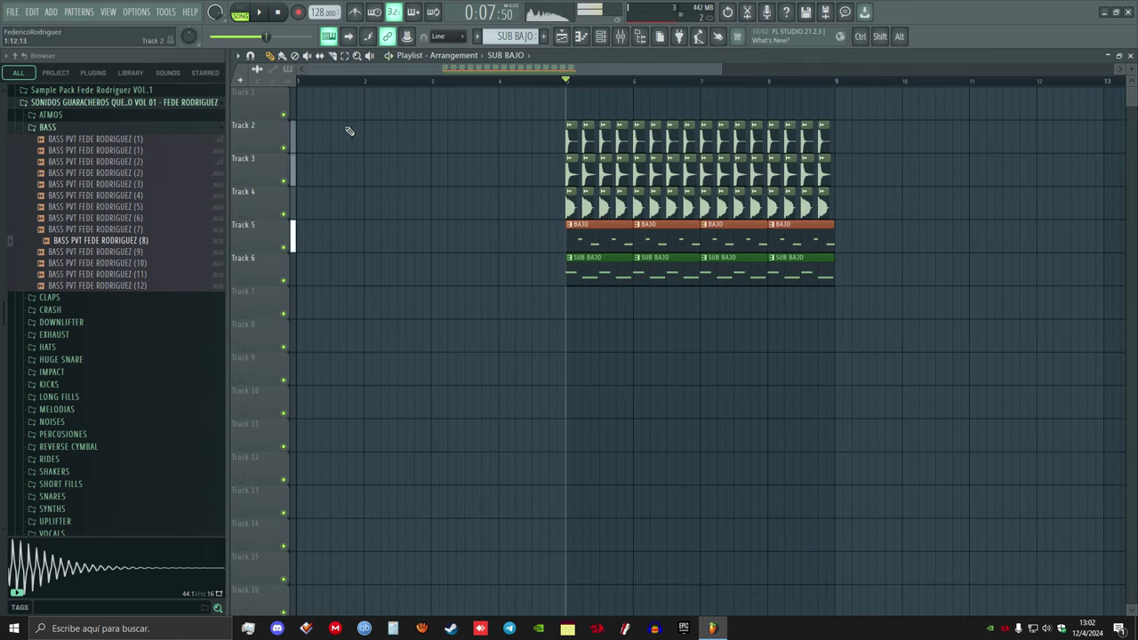
Collapse the BASS folder and audition the first melody samples in the MELODIAS folder
{"action": "left_click", "coordinate": [63, 128]}
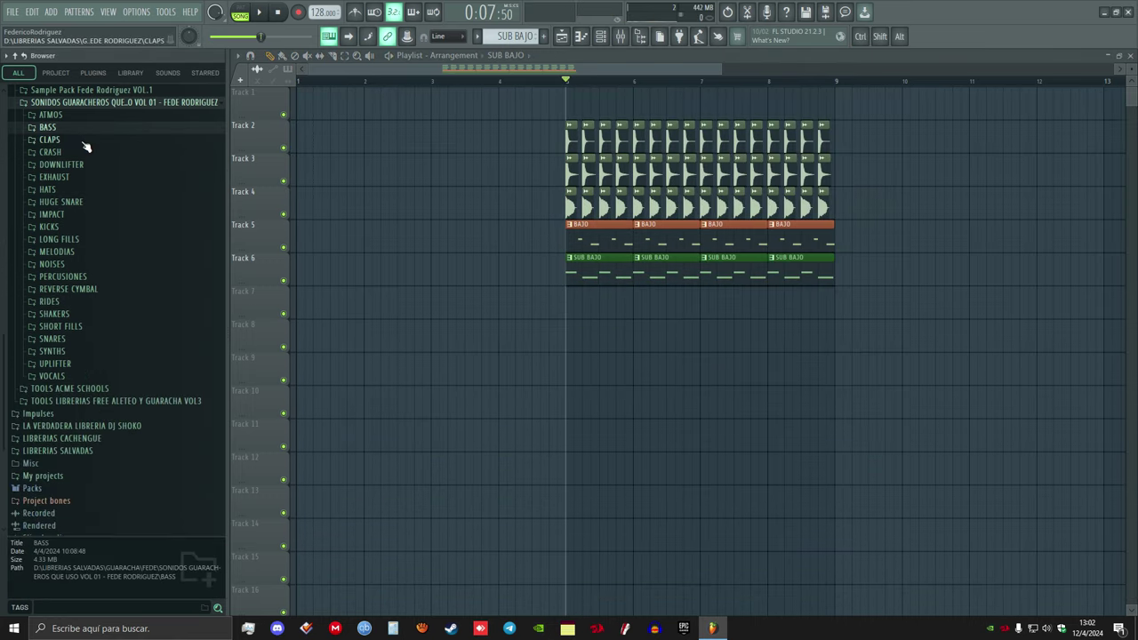
{"action": "left_click", "coordinate": [74, 253]}
{"action": "key", "text": "Down"}
{"action": "key", "text": "Down"}
{"action": "key", "text": "Down"}
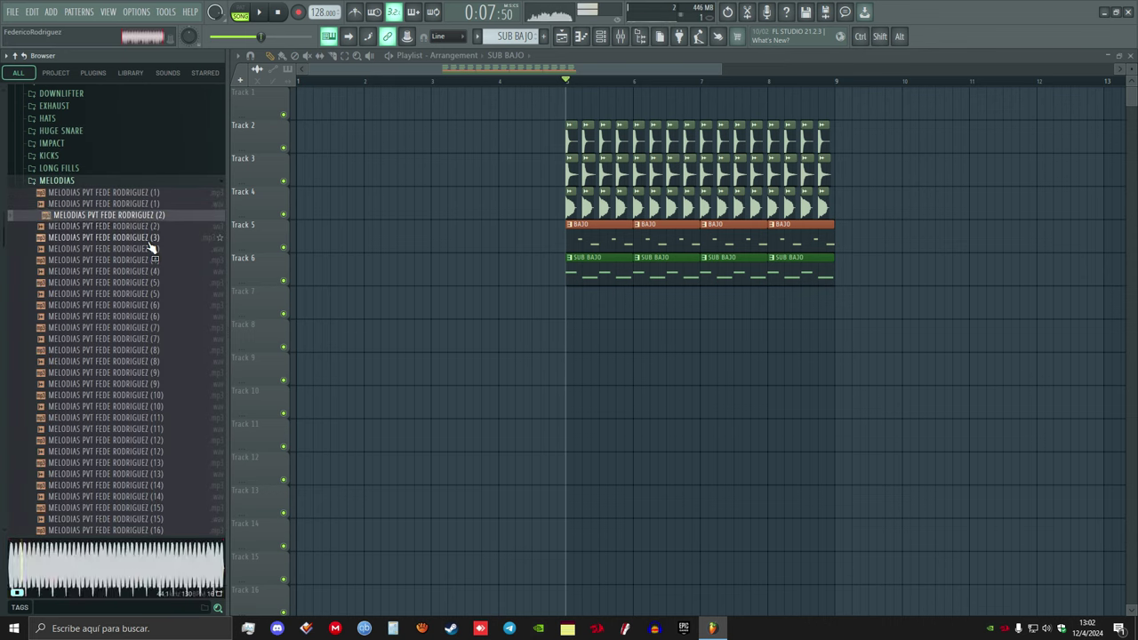
{"action": "key", "text": "Down"}
{"action": "key", "text": "Down"}
{"action": "key", "text": "Down"}
{"action": "key", "text": "Down"}
{"action": "key", "text": "Down"}
{"action": "key", "text": "Down"}
{"action": "key", "text": "Down"}
{"action": "key", "text": "Down"}
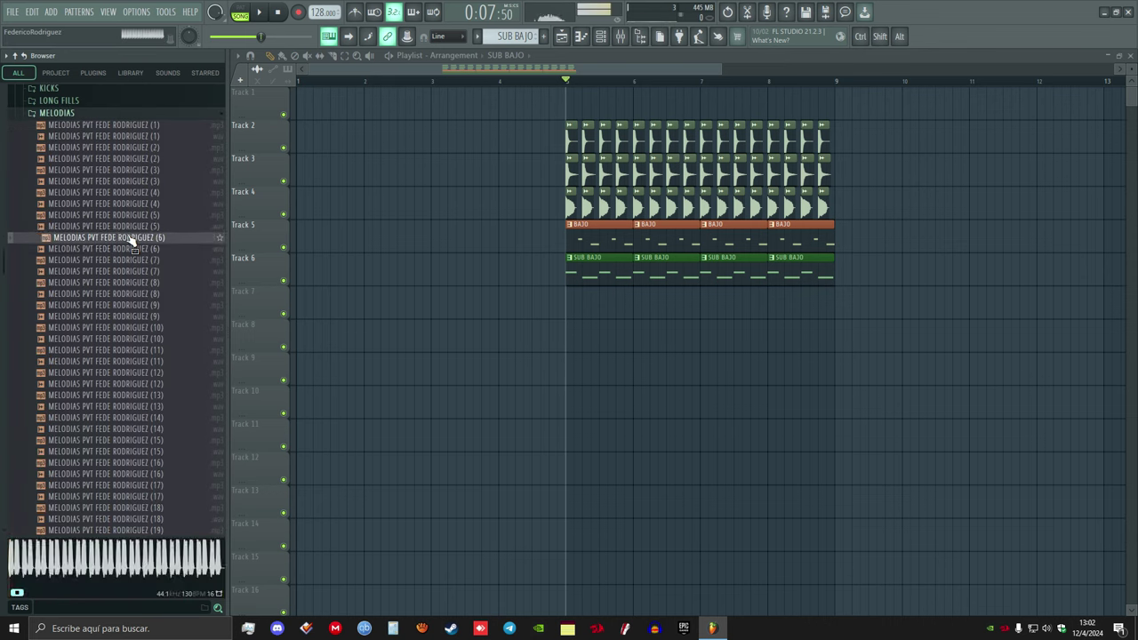
{"action": "key", "text": "Up"}
{"action": "key", "text": "Up"}
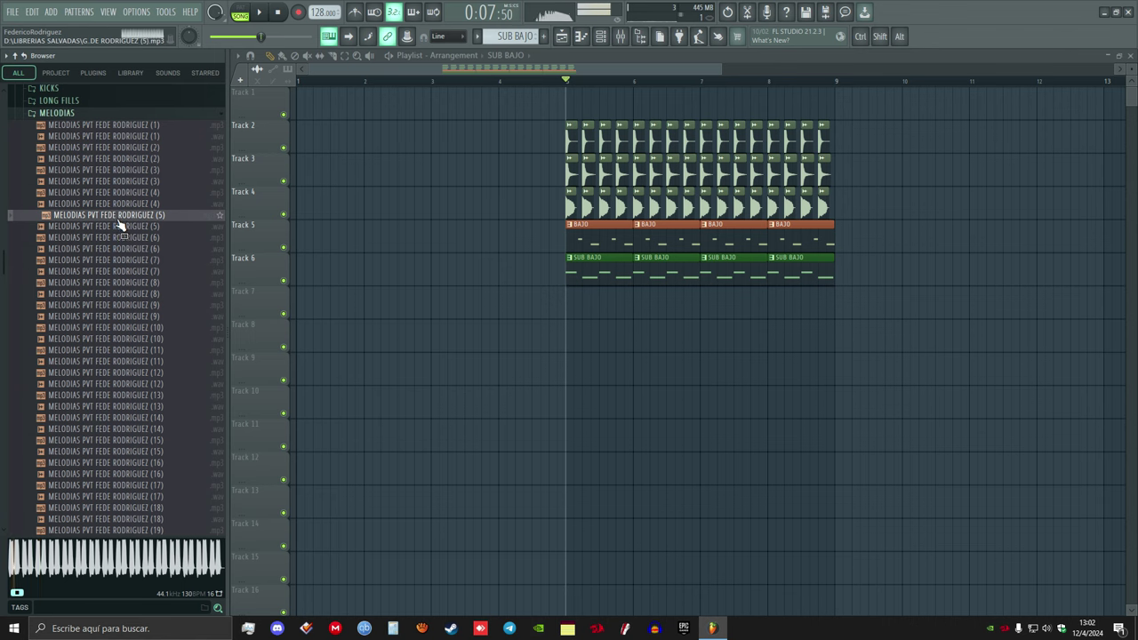
Load the number 5 MELODIAS mp3 sample as a new channel and set its time stretching mode to Stretch
{"action": "left_click_drag", "start_coordinate": [120, 226], "coordinate": [323, 184]}
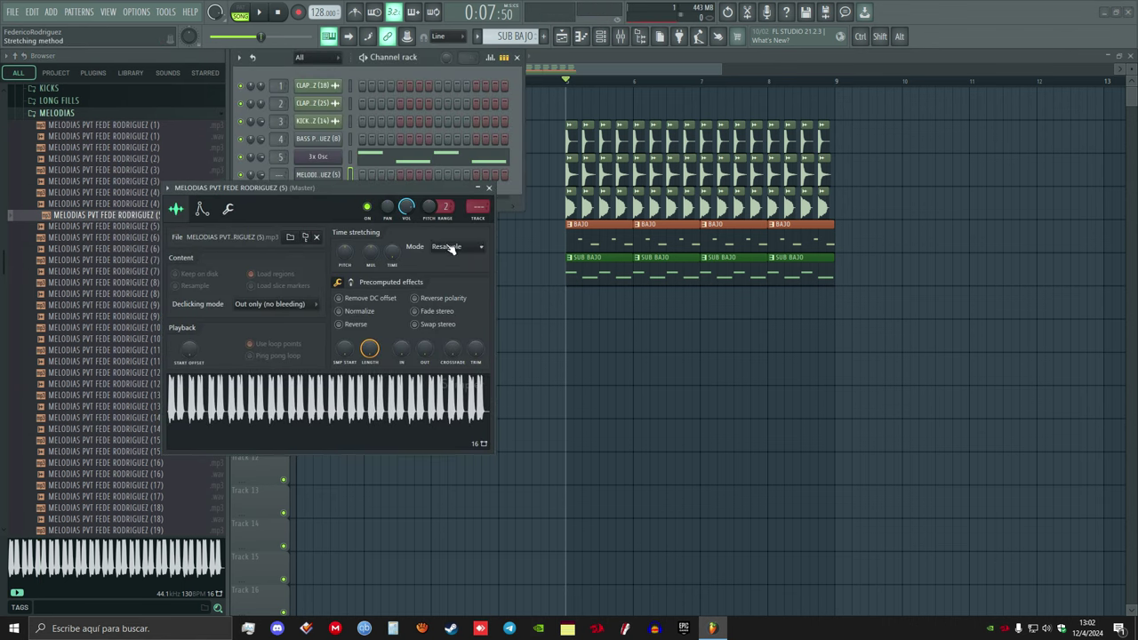
{"action": "left_click", "coordinate": [450, 248]}
{"action": "left_click", "coordinate": [448, 280]}
{"action": "left_click", "coordinate": [202, 210]}
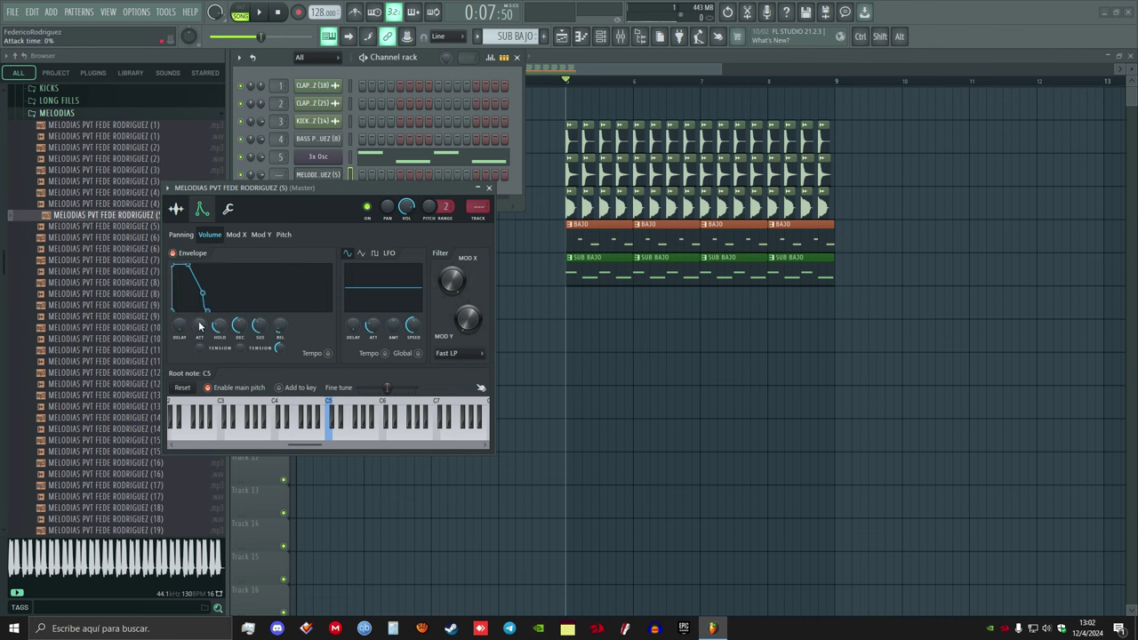
{"action": "left_click", "coordinate": [178, 210]}
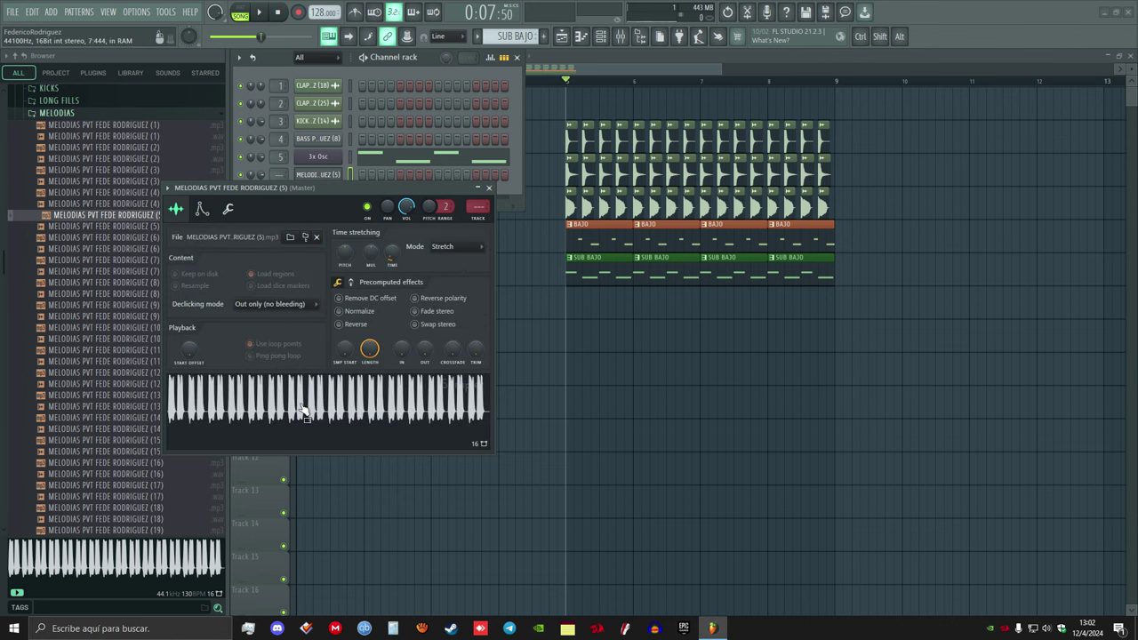
Open the melody sample in Edison and delete the surplus audio, leaving a short section of about 0.6 s
{"action": "left_click", "coordinate": [336, 397]}
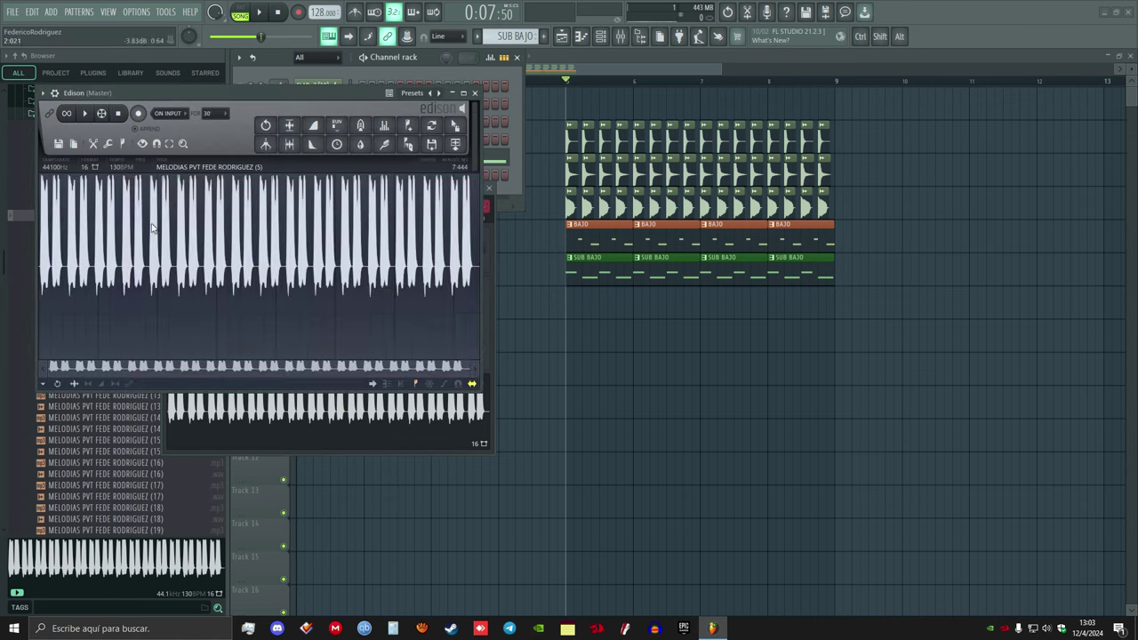
{"action": "key", "text": "Delete"}
{"action": "left_click_drag", "start_coordinate": [213, 288], "coordinate": [737, 276]}
{"action": "key", "text": "Delete"}
Undo the latest selection changes in Edison
{"action": "left_click", "coordinate": [122, 144]}
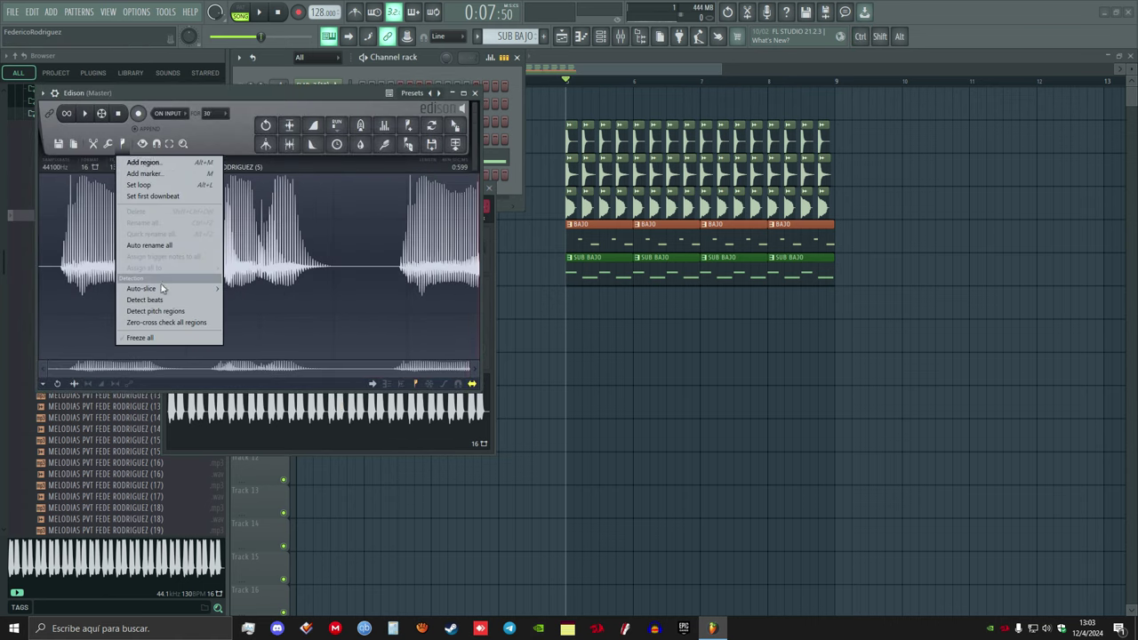
{"action": "left_click", "coordinate": [307, 295]}
{"action": "key", "text": "ctrl+z"}
{"action": "key", "text": "ctrl+z"}
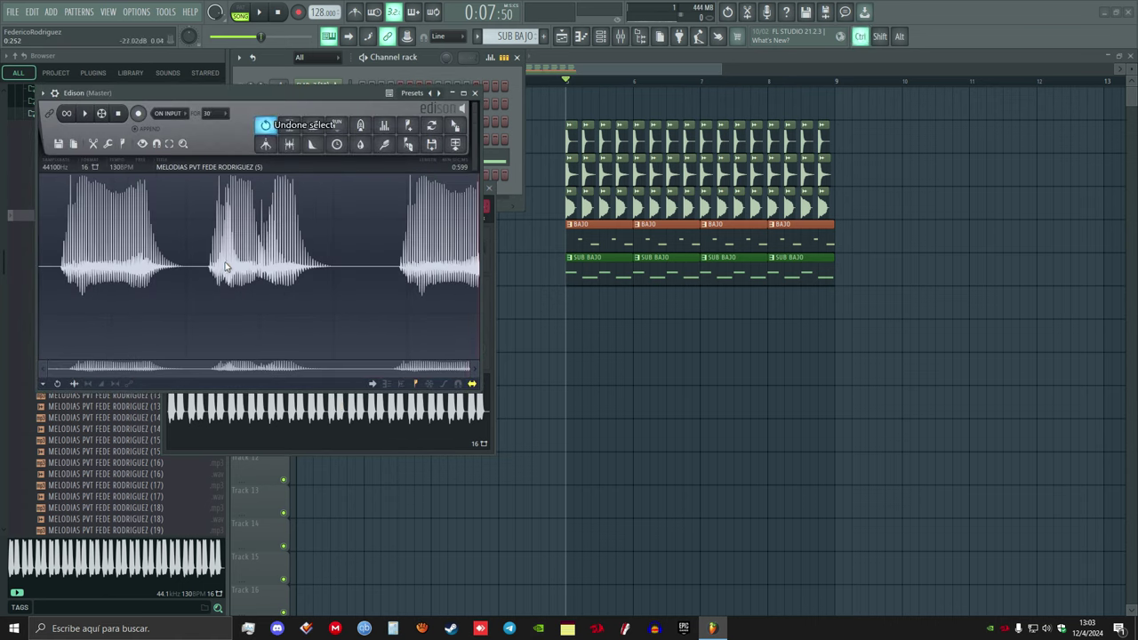
{"action": "key", "text": "ctrl+z"}
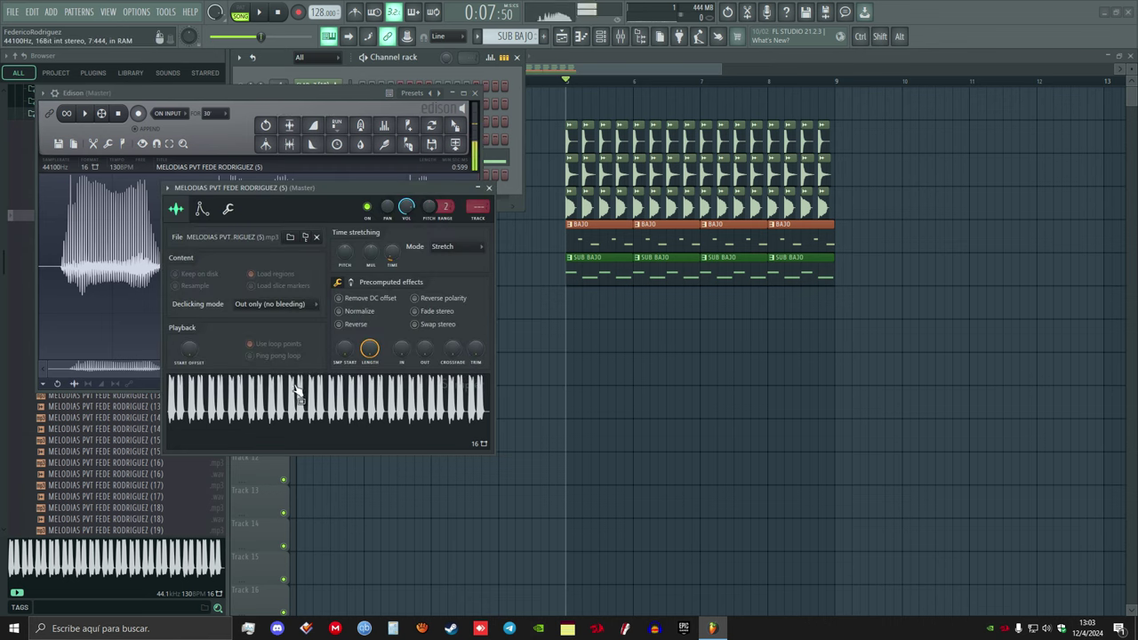
Close Edison and reopen the complete melody sample from its channel, moving the editor clear of the browser
{"action": "left_click", "coordinate": [463, 92]}
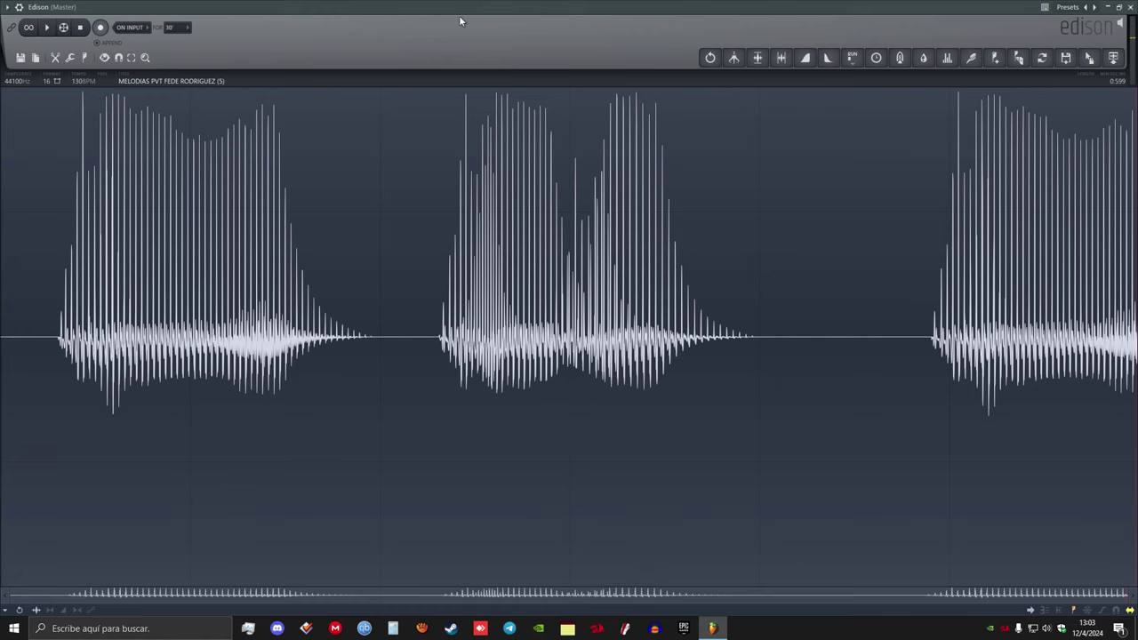
{"action": "double_click", "coordinate": [461, 8]}
{"action": "left_click", "coordinate": [475, 95]}
{"action": "left_click", "coordinate": [361, 409]}
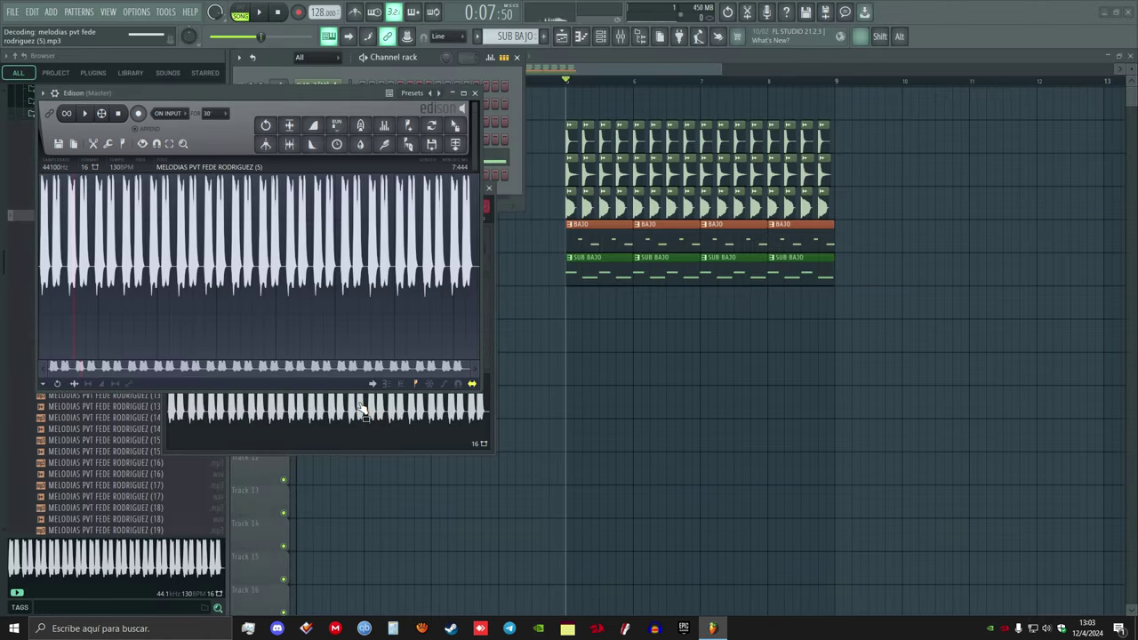
{"action": "left_click_drag", "start_coordinate": [251, 93], "coordinate": [363, 67]}
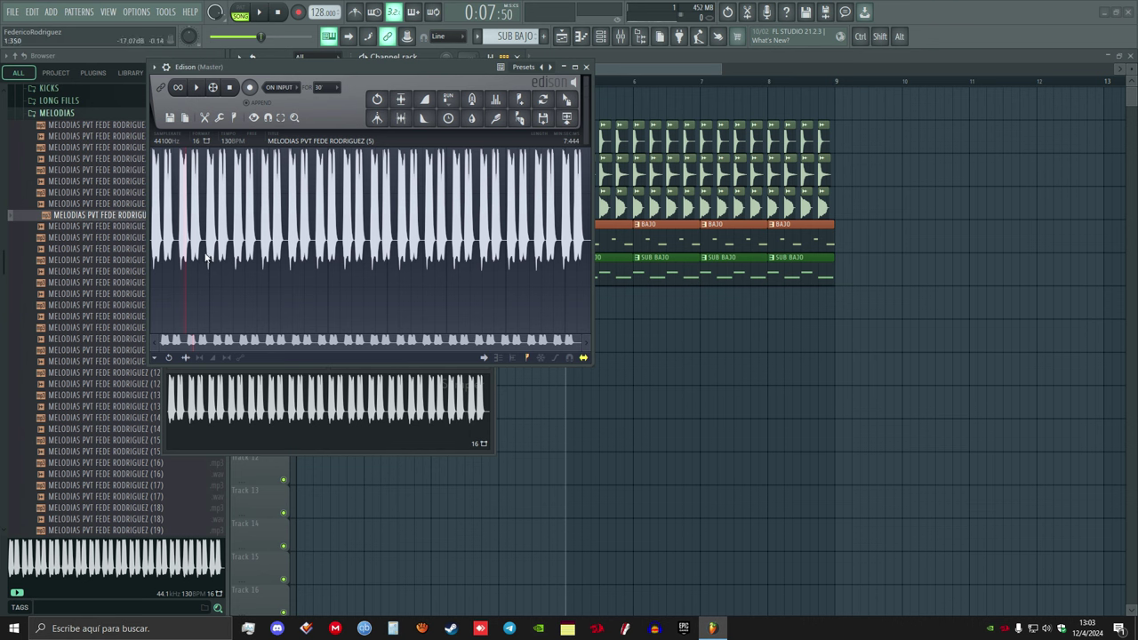
Cut the sample in Edison to its first note, about 0.23 s, and detect its pitch regions
{"action": "left_click", "coordinate": [300, 259]}
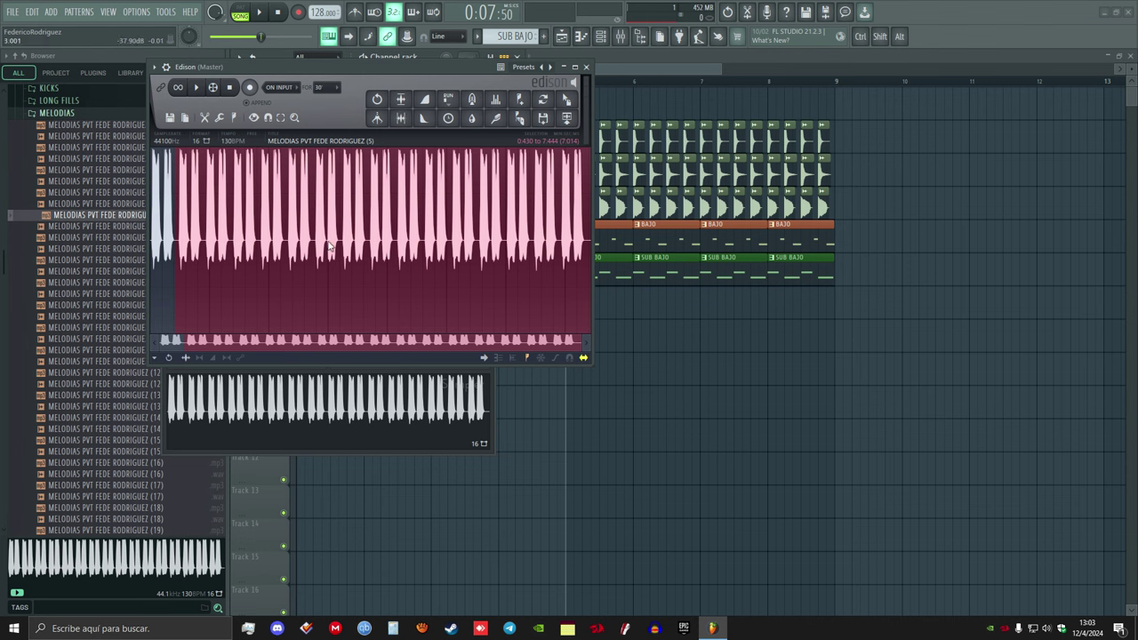
{"action": "key", "text": "Delete"}
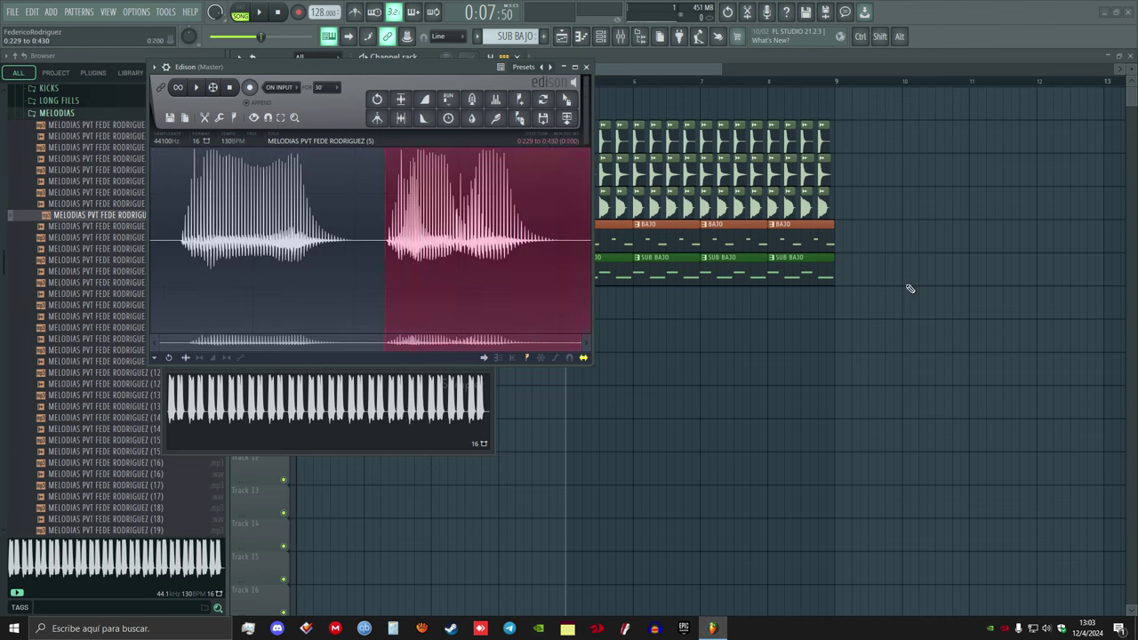
{"action": "scroll", "coordinate": [909, 288], "scroll_direction": "down", "scroll_amount": 1}
{"action": "key", "text": "Delete"}
{"action": "left_click", "coordinate": [236, 118]}
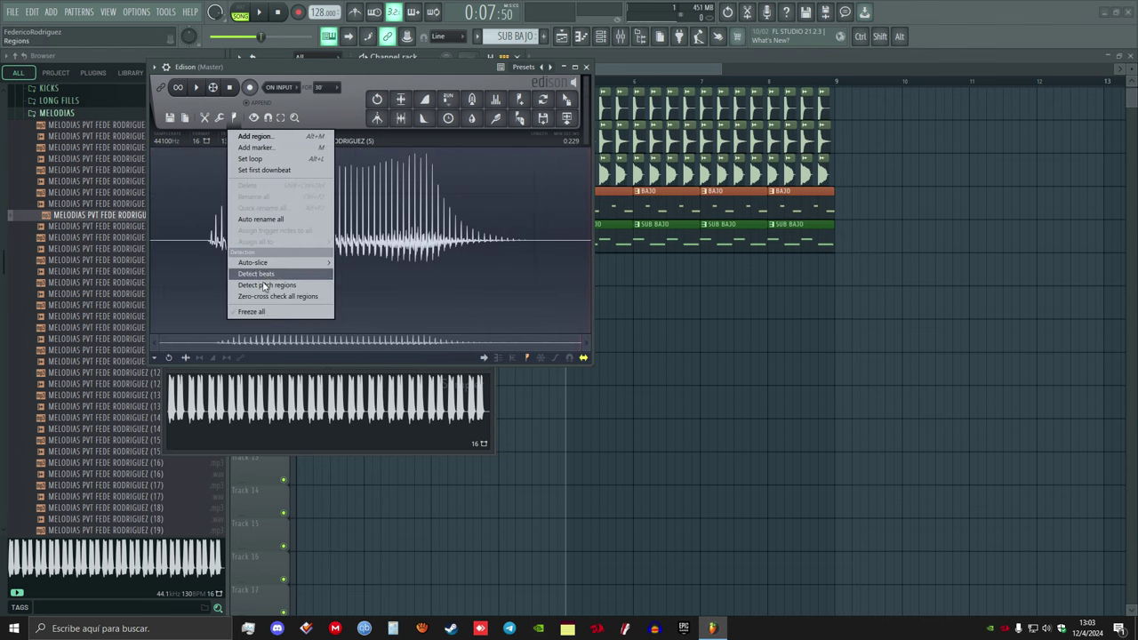
{"action": "left_click", "coordinate": [261, 285]}
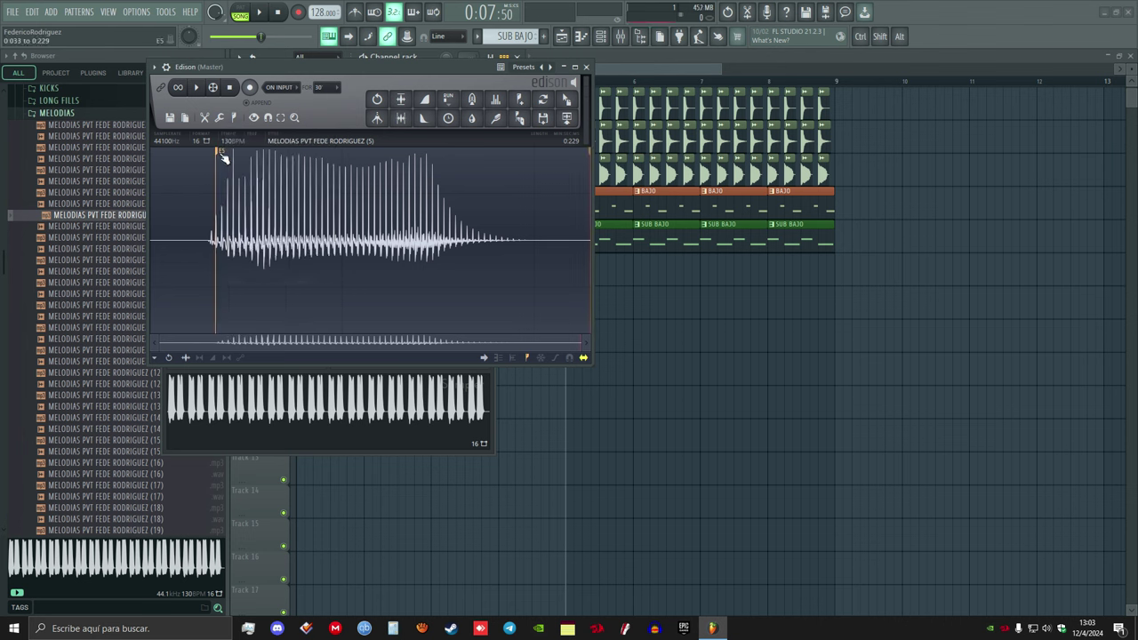
{"action": "left_click", "coordinate": [587, 67]}
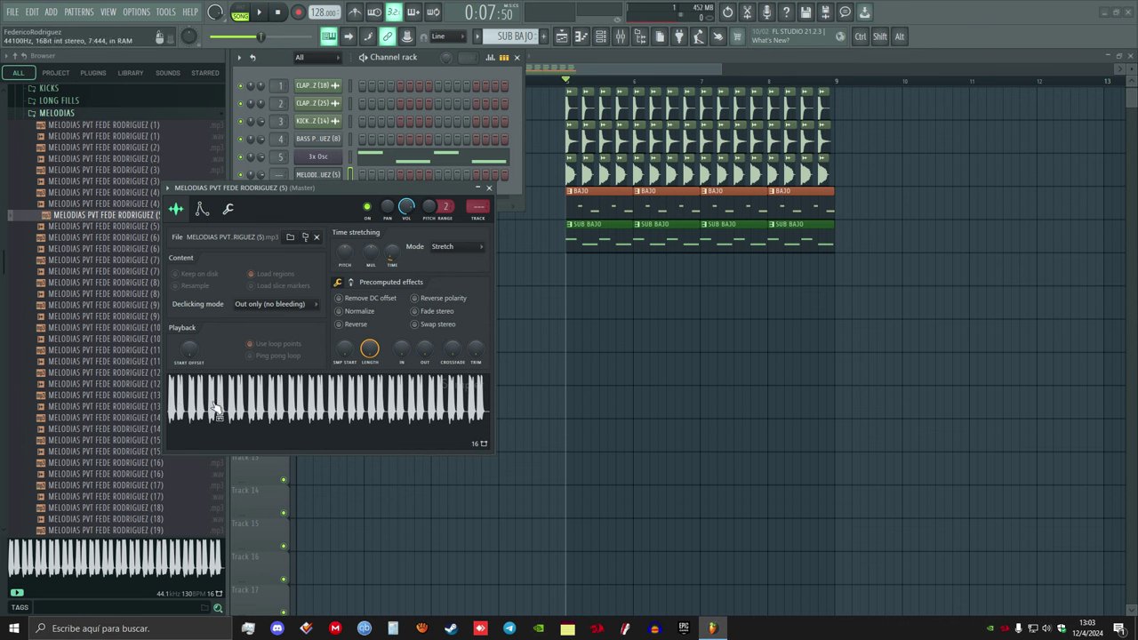
Raise the melody sample's trim and detect pitch regions in Edison on its first two notes, about 0.44 s
{"action": "left_click_drag", "start_coordinate": [478, 356], "coordinate": [469, 378]}
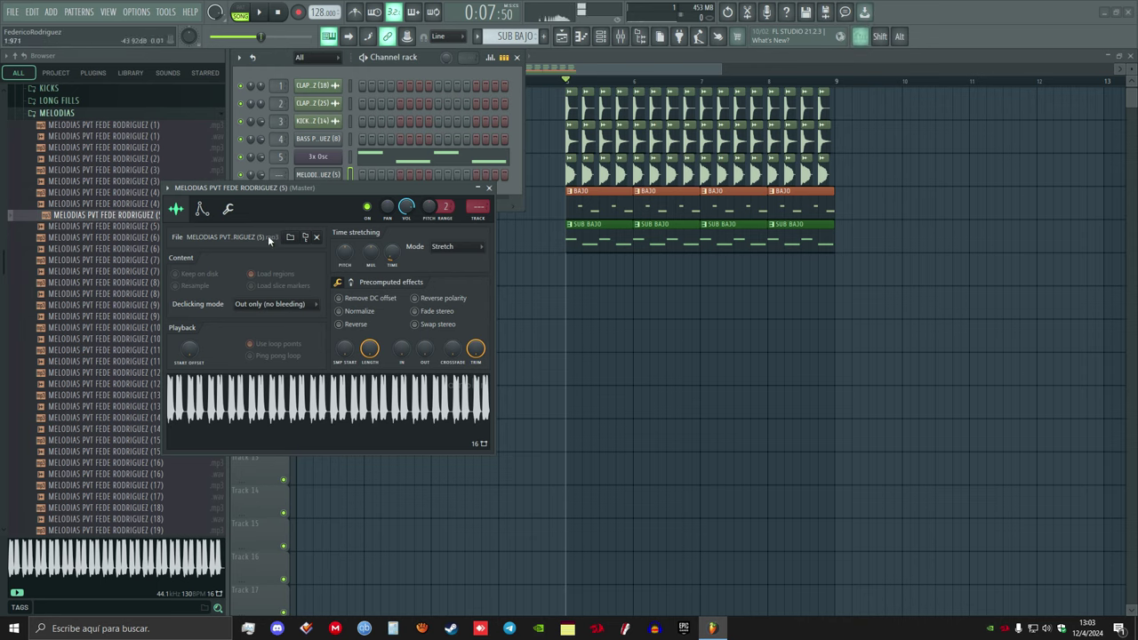
{"action": "key", "text": "ctrl+e"}
{"action": "key", "text": "Delete"}
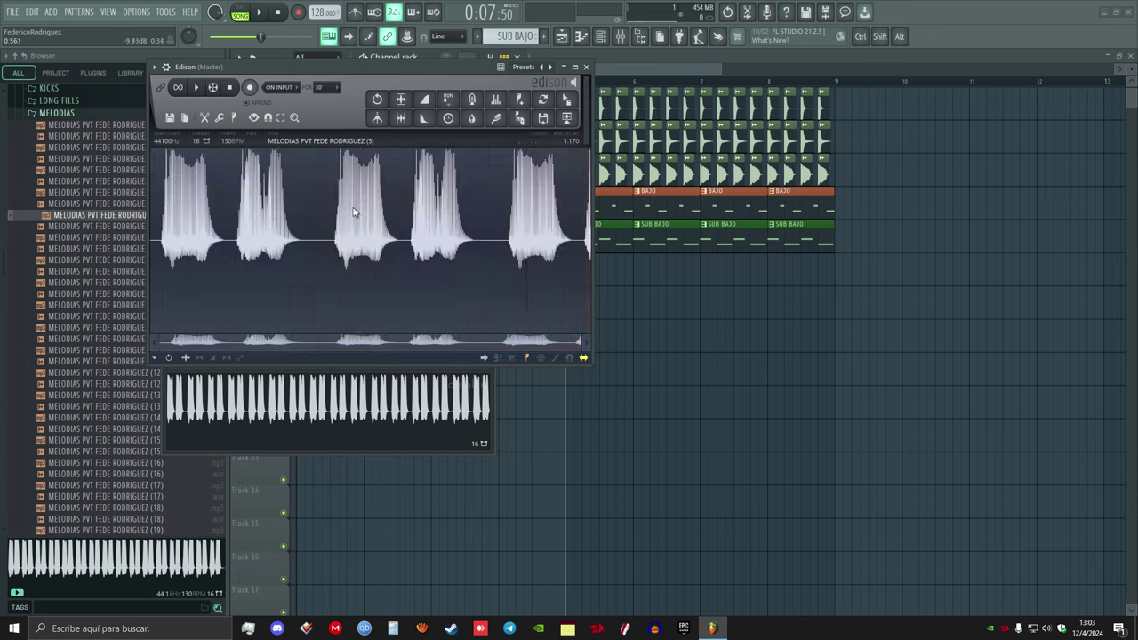
{"action": "left_click_drag", "start_coordinate": [315, 213], "coordinate": [589, 228]}
{"action": "key", "text": "Delete"}
{"action": "left_click", "coordinate": [232, 122]}
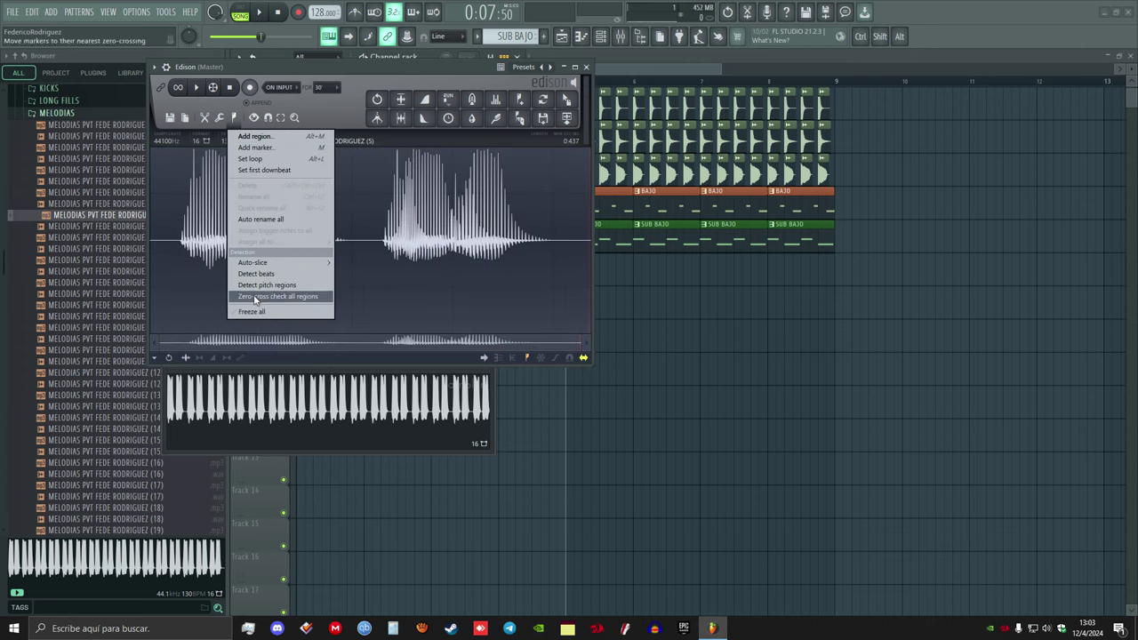
{"action": "left_click", "coordinate": [248, 286]}
{"action": "key", "text": "Escape"}
Set the melody channel's root note to E5 and close its settings
{"action": "left_click", "coordinate": [202, 208]}
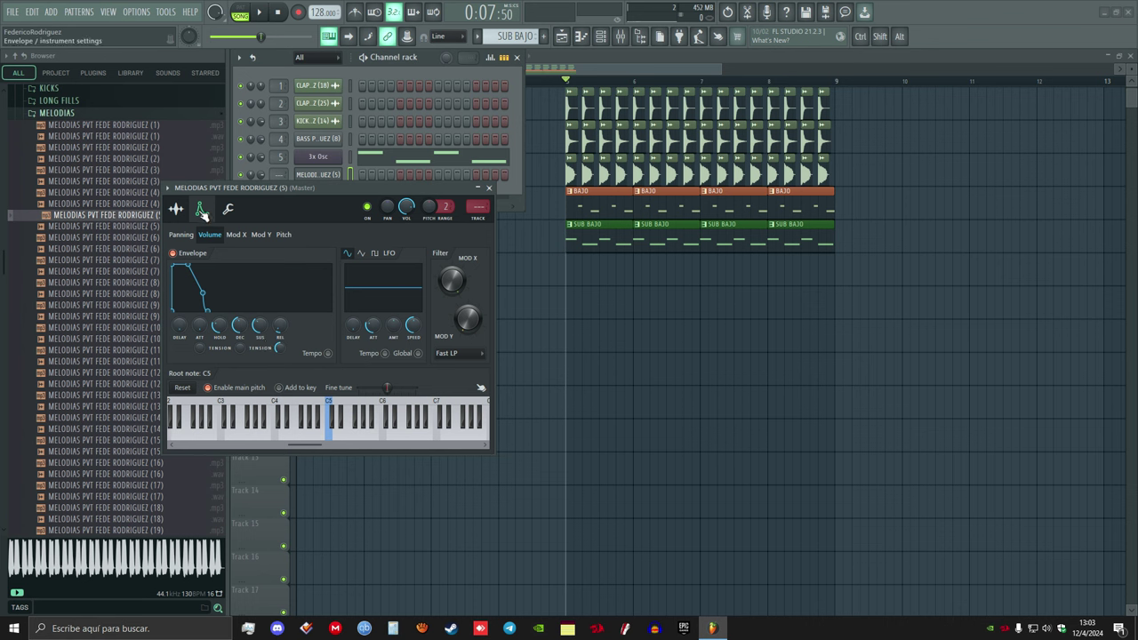
{"action": "left_click_drag", "start_coordinate": [325, 435], "coordinate": [248, 438]}
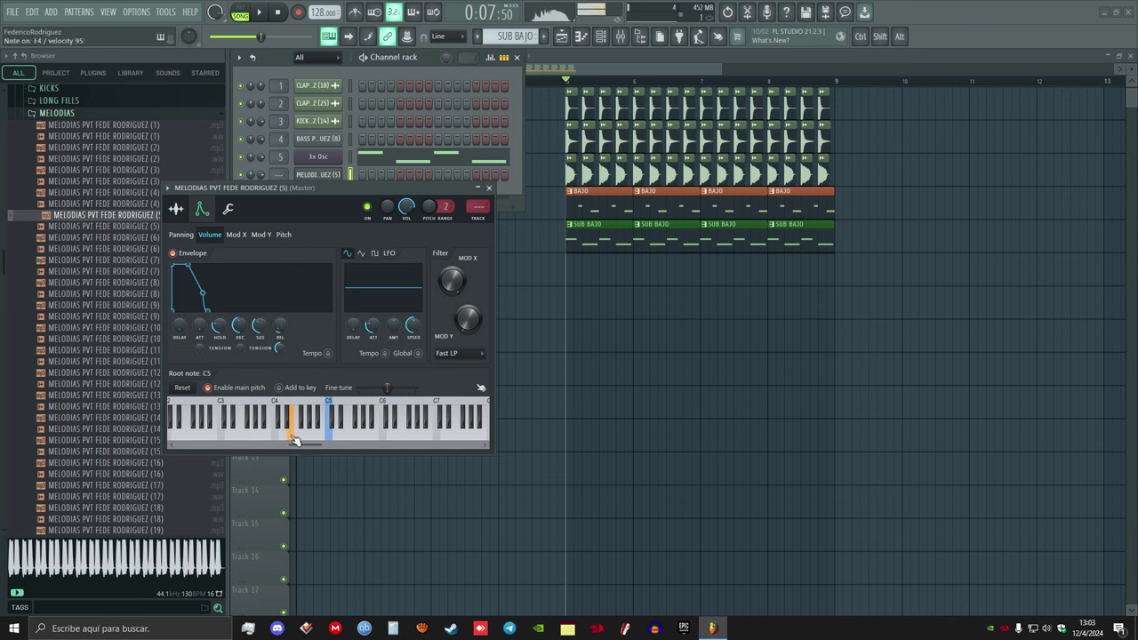
{"action": "right_click", "coordinate": [350, 439]}
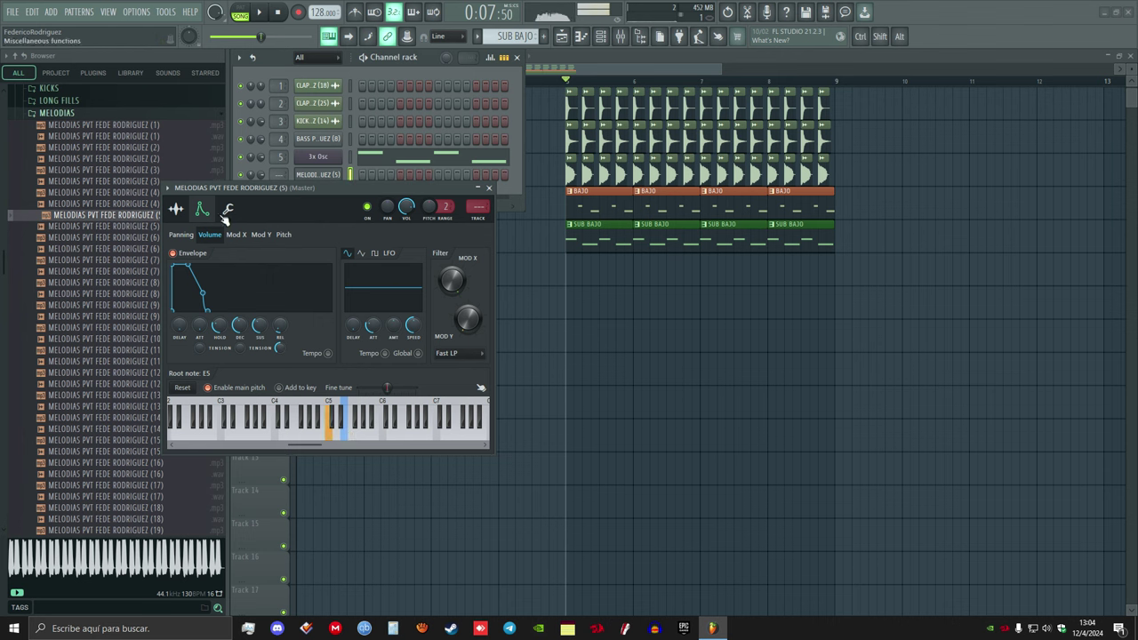
{"action": "left_click", "coordinate": [176, 209]}
{"action": "left_click", "coordinate": [488, 189]}
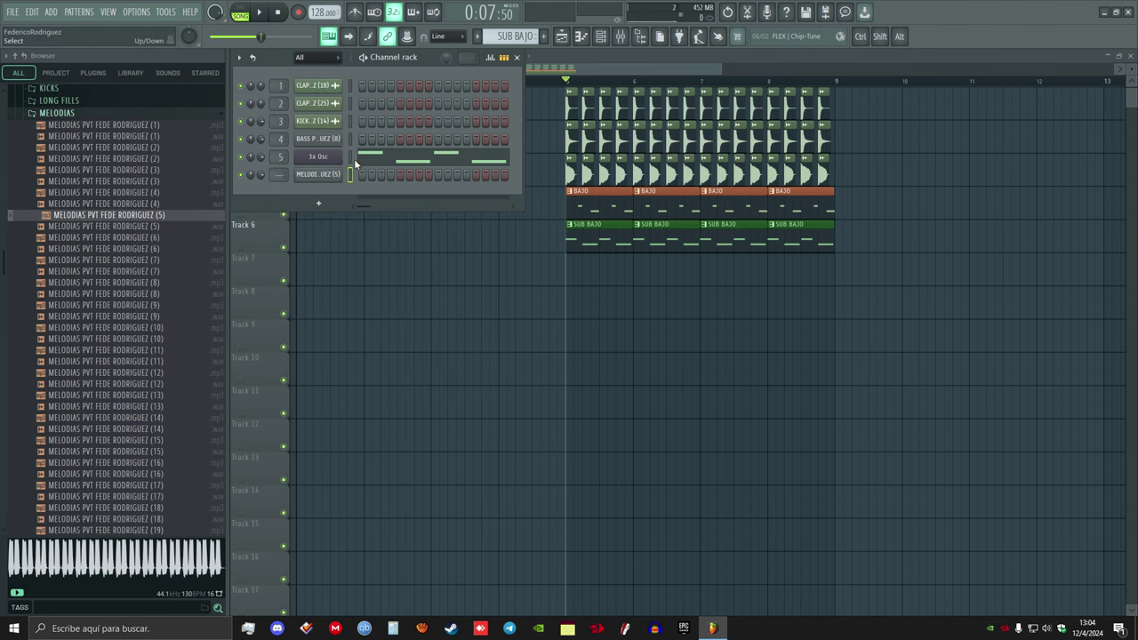
Switch to Pattern 3 and paste the sub-bass notes into the melody channel, showing them in its piano roll
{"action": "scroll", "coordinate": [519, 36], "scroll_direction": "down", "scroll_amount": 1}
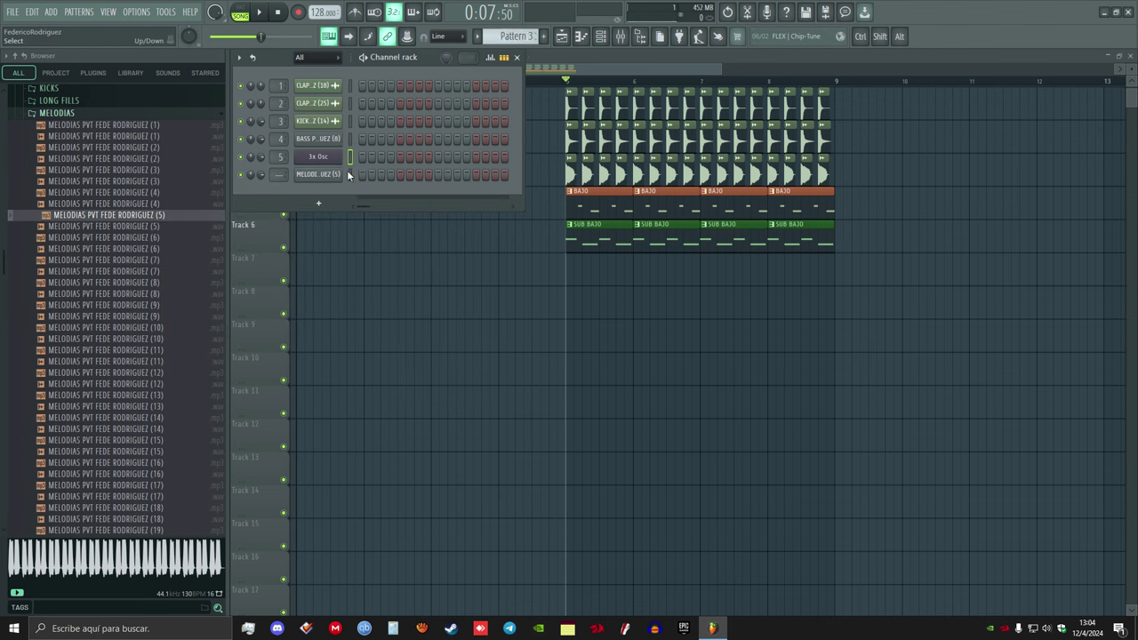
{"action": "left_click", "coordinate": [350, 174]}
{"action": "key", "text": "ctrl+v"}
{"action": "left_click", "coordinate": [394, 177]}
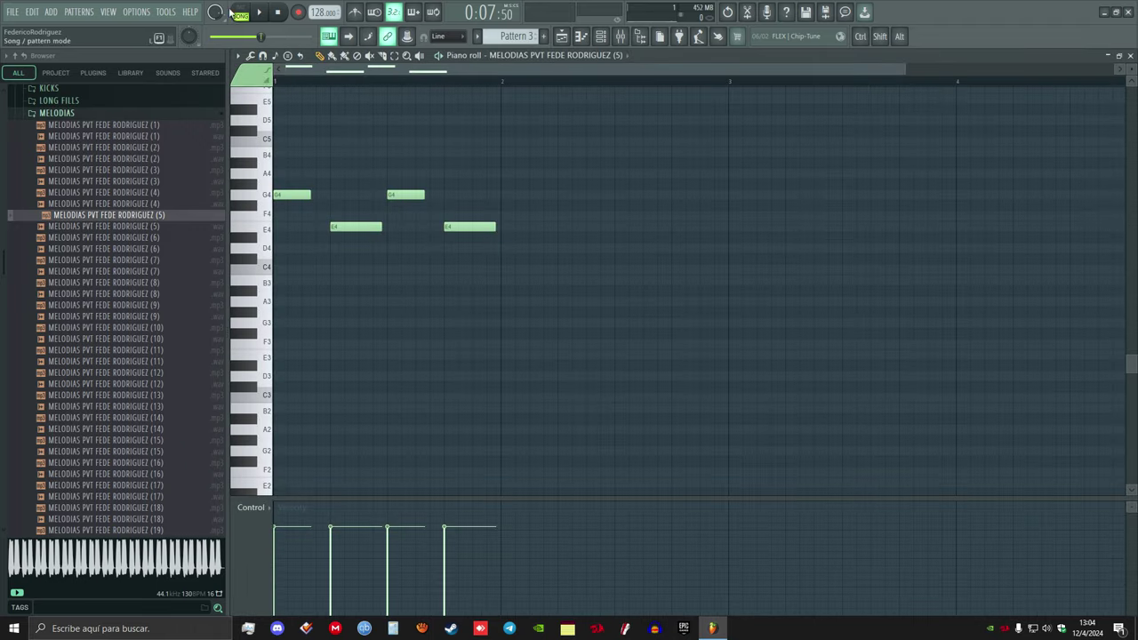
Switch playback to pattern mode and transpose the pasted notes up one octave while they play
{"action": "left_click", "coordinate": [236, 13]}
{"action": "key", "text": "space"}
{"action": "scroll", "coordinate": [397, 174], "scroll_direction": "up", "scroll_amount": 3}
{"action": "key", "text": "ctrl+Up"}
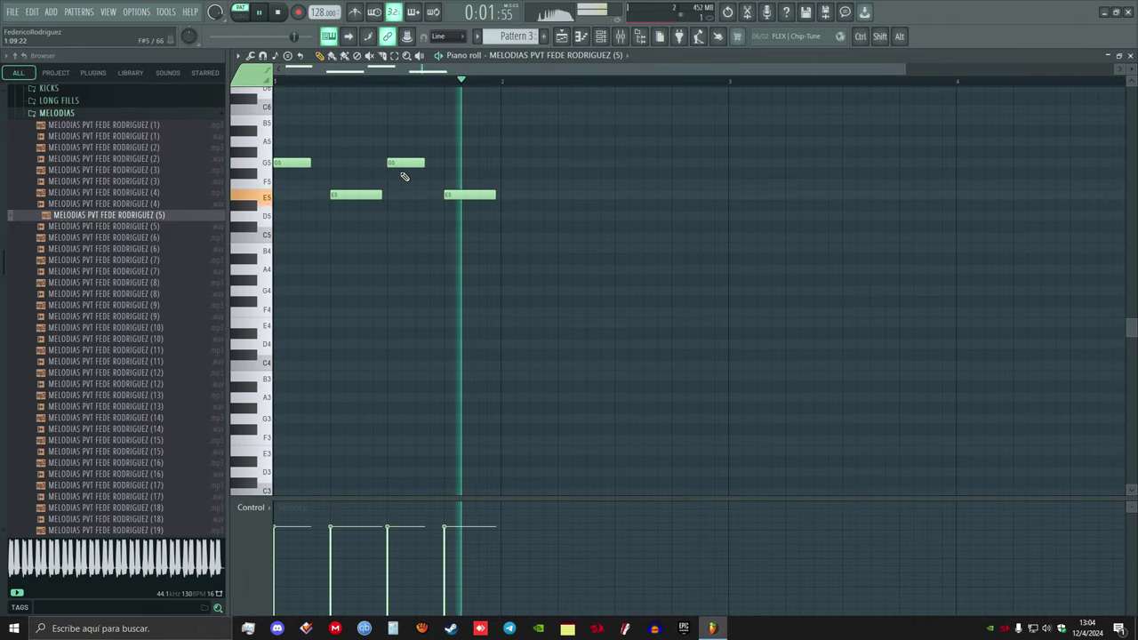
{"action": "scroll", "coordinate": [374, 114], "scroll_direction": "up", "scroll_amount": 2}
{"action": "key", "text": "space"}
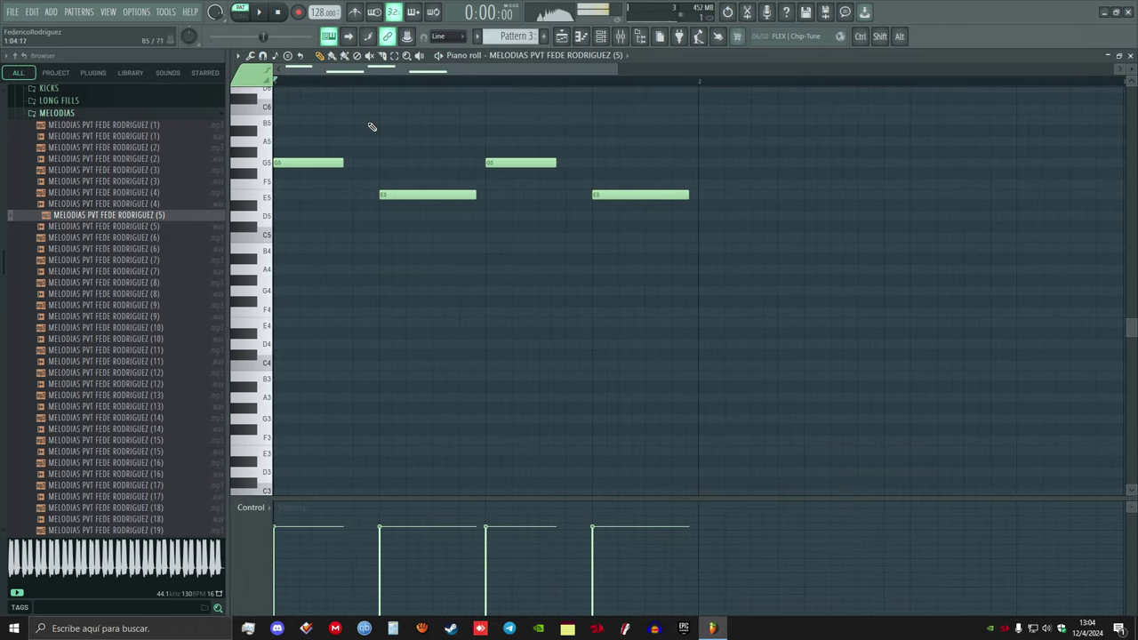
Shorten the four G5 and E5 notes to short stabs and play the pattern
{"action": "key", "text": "space"}
{"action": "key", "text": "space"}
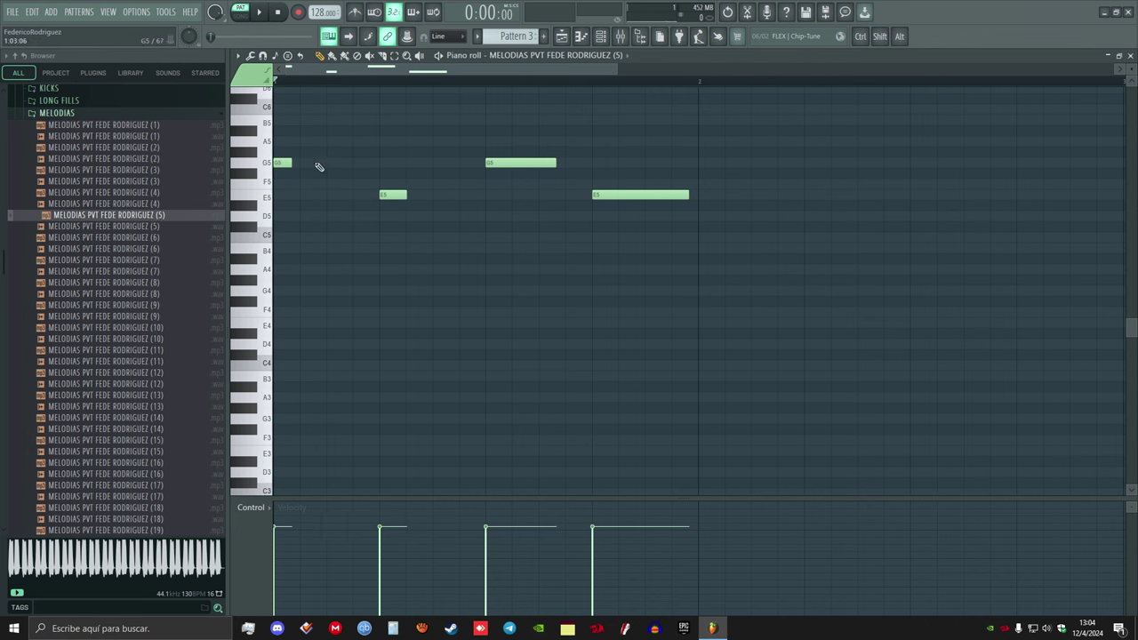
{"action": "left_click_drag", "start_coordinate": [554, 163], "coordinate": [508, 145]}
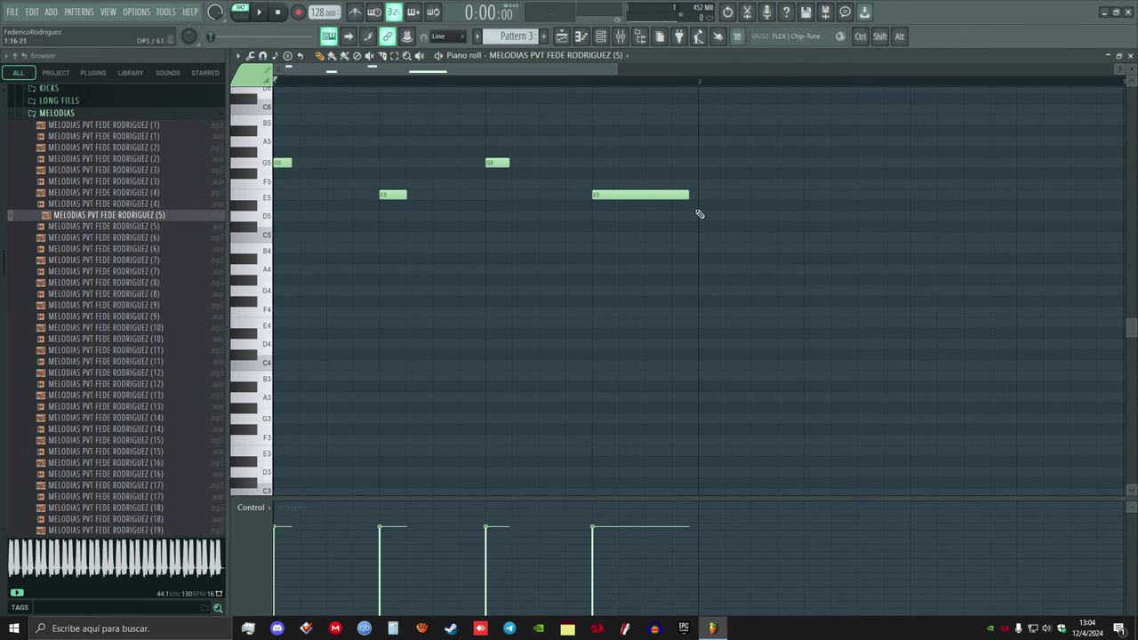
{"action": "key", "text": "space"}
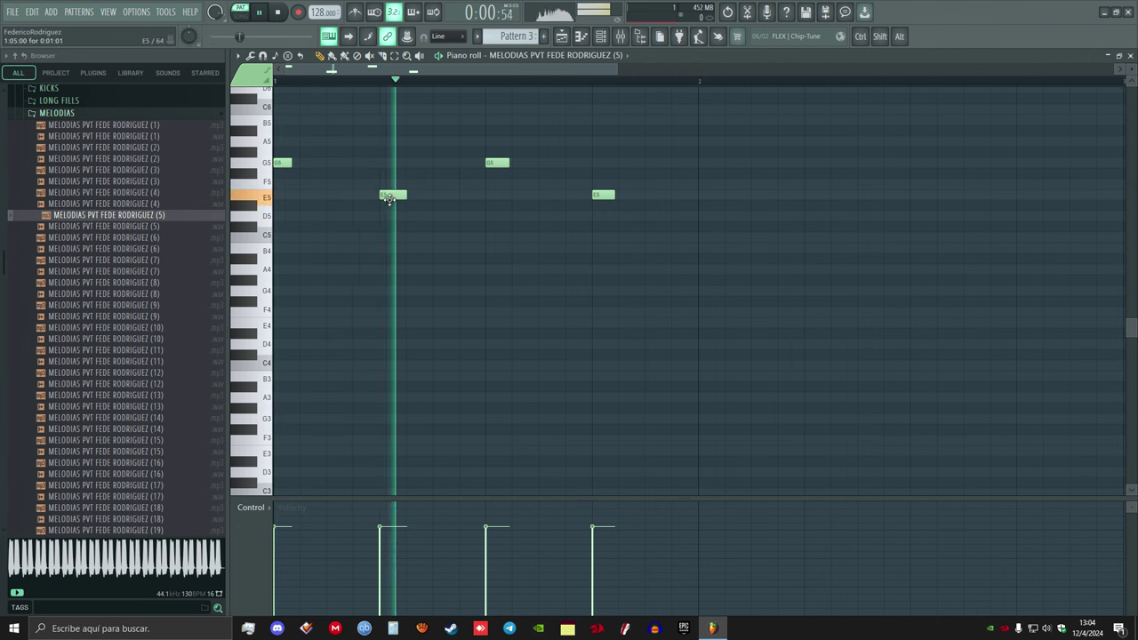
{"action": "key", "text": "space"}
Try a G5 note directly before the first E5 note
{"action": "left_click", "coordinate": [355, 152]}
{"action": "left_click_drag", "start_coordinate": [356, 167], "coordinate": [368, 178]}
{"action": "key", "text": "space"}
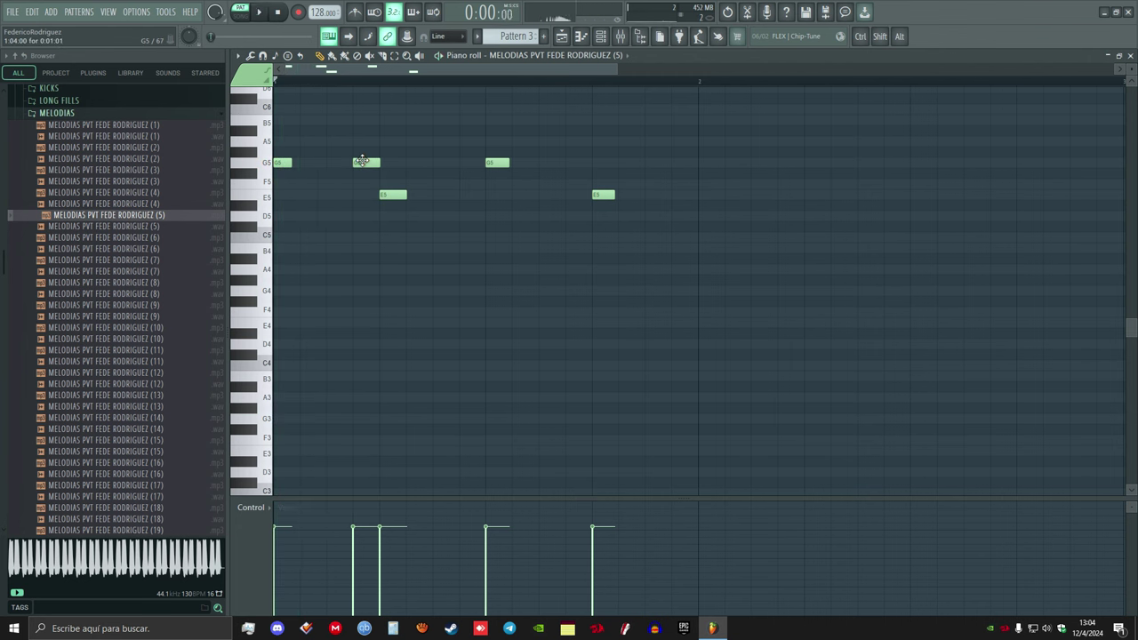
{"action": "key", "text": "space"}
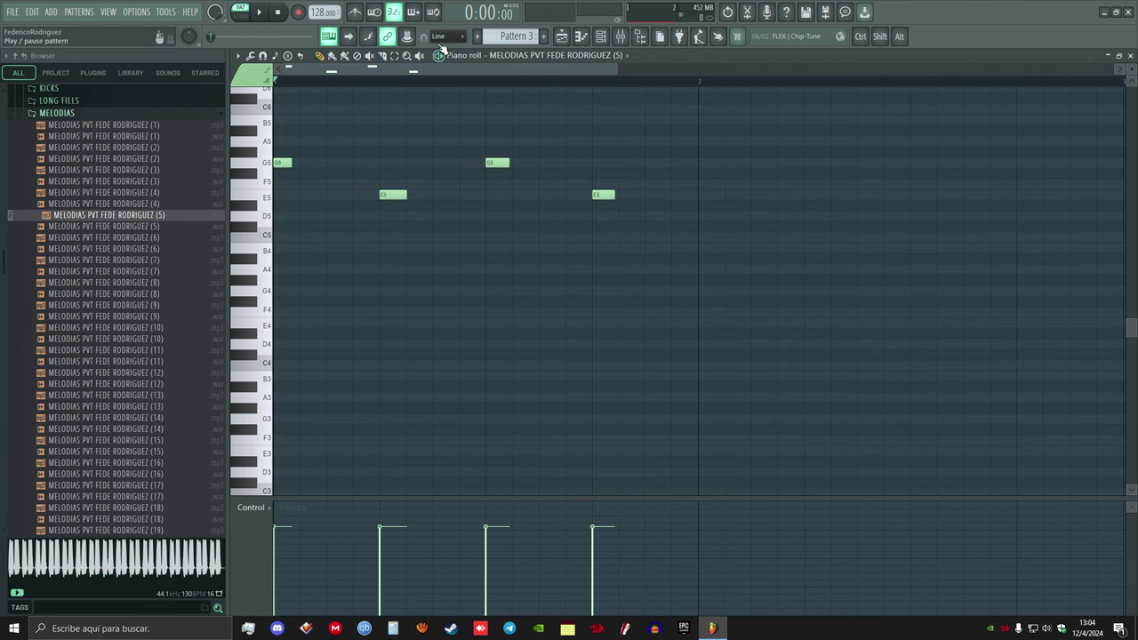
Set the snap to 1/3 beat and add a G5 before the first E5, then F5 and G5 after it
{"action": "left_click", "coordinate": [441, 37]}
{"action": "left_click", "coordinate": [442, 167]}
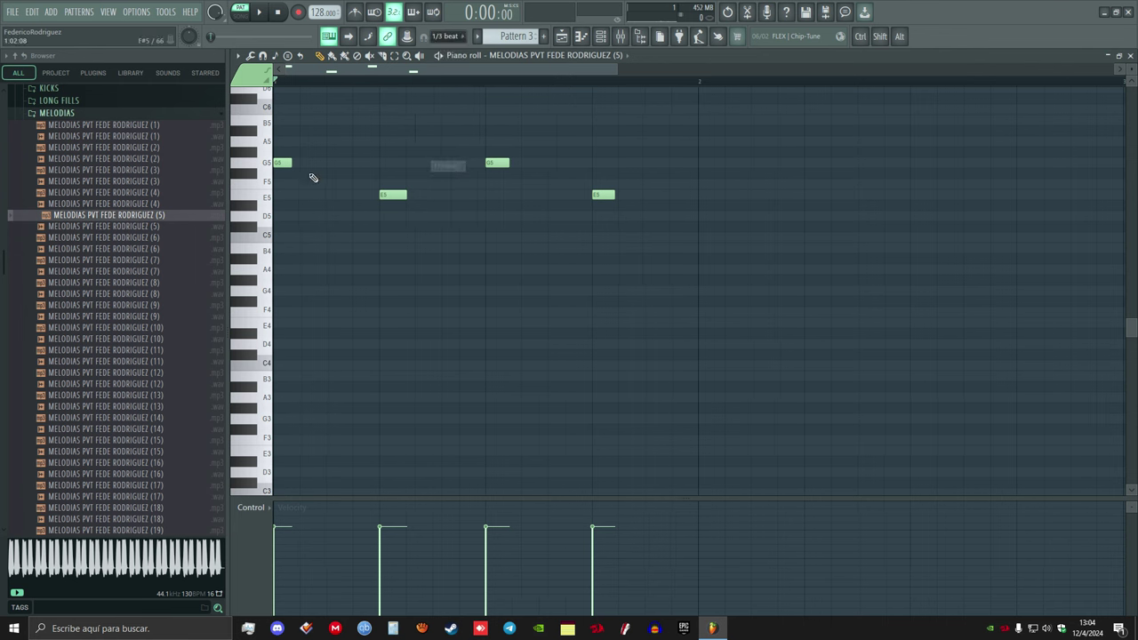
{"action": "left_click", "coordinate": [355, 163]}
{"action": "key", "text": "space"}
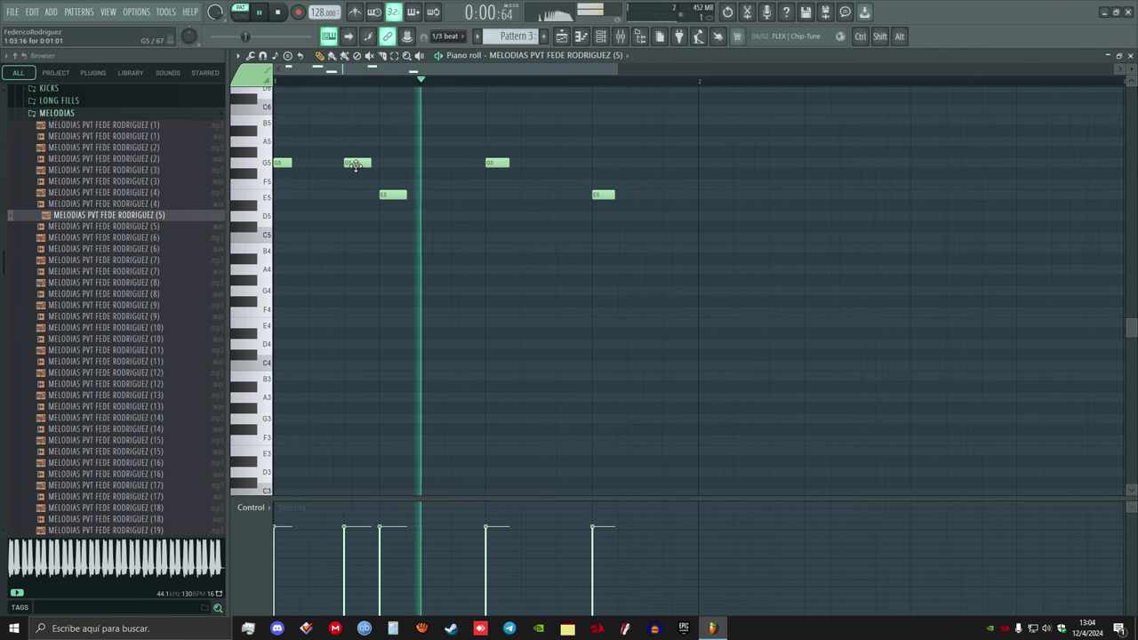
{"action": "left_click", "coordinate": [420, 184]}
{"action": "left_click", "coordinate": [457, 163]}
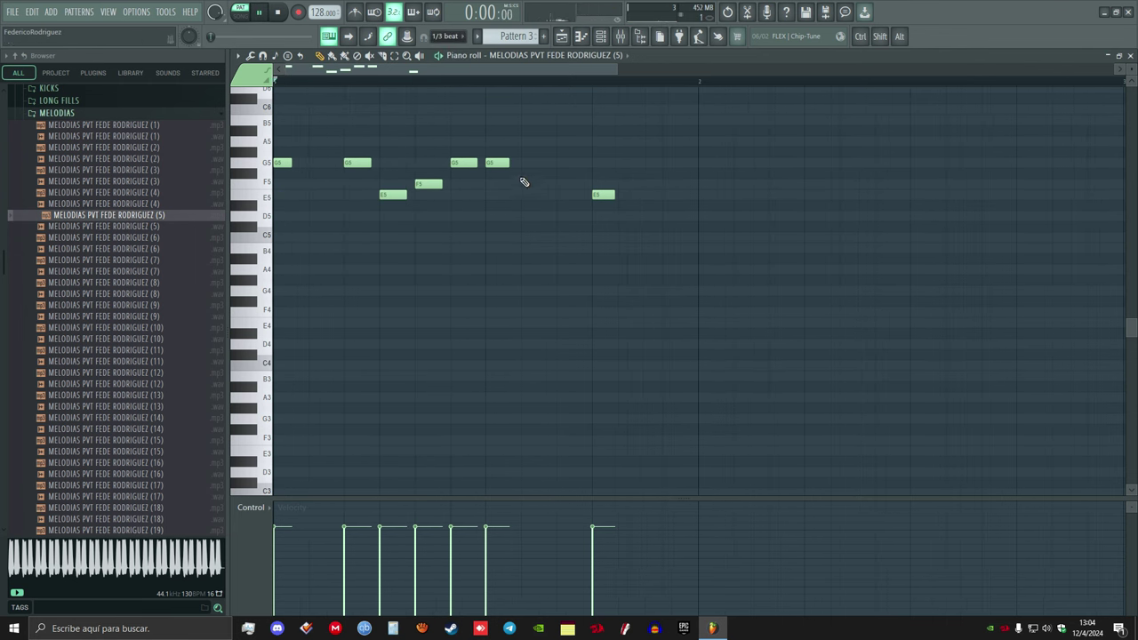
{"action": "key", "text": "space"}
Replace the last E5 note with a copy of the E5, F5 and G5 group at the end of the bar
{"action": "right_click", "coordinate": [608, 197]}
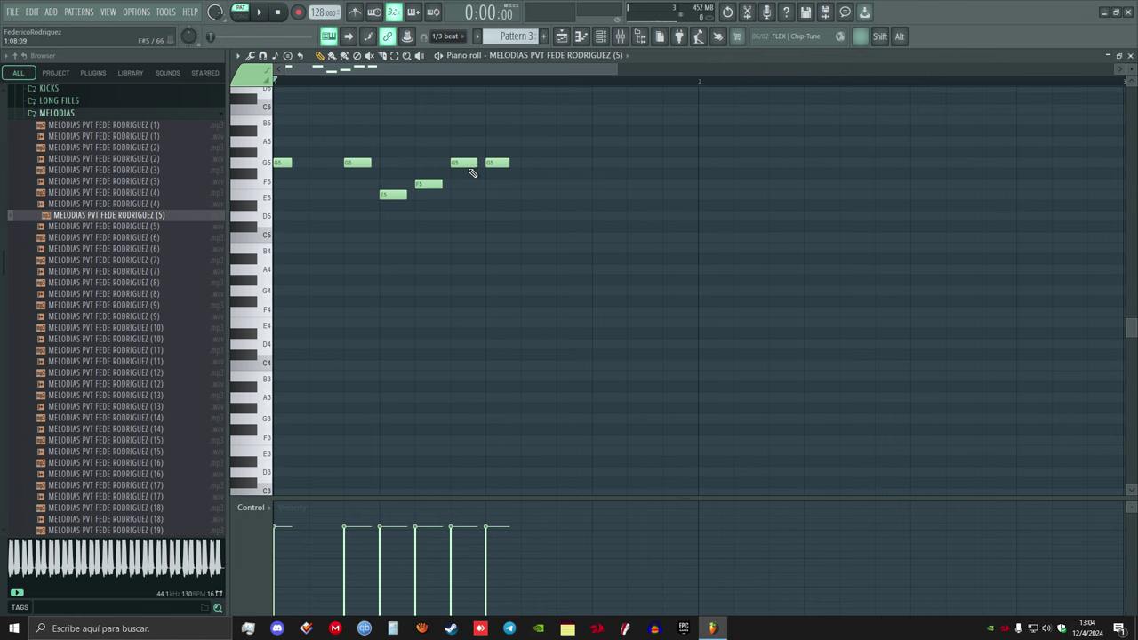
{"action": "left_click_drag", "start_coordinate": [471, 148], "coordinate": [386, 197]}
{"action": "left_click_drag", "start_coordinate": [386, 195], "coordinate": [594, 199]}
{"action": "key", "text": "space"}
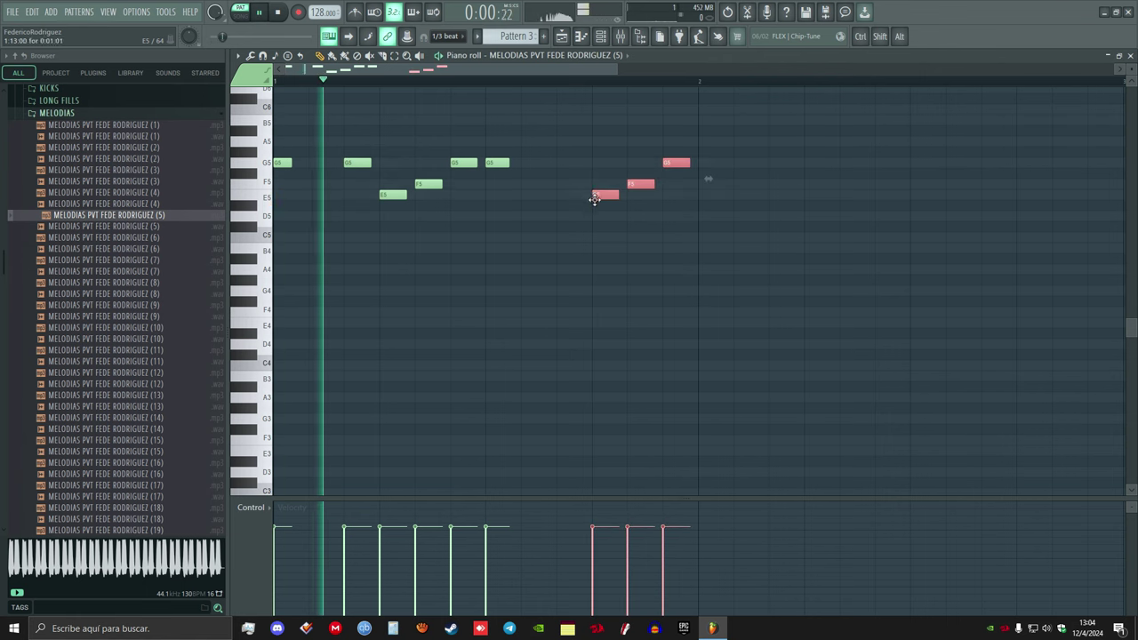
Duplicate the first bar of the melody into bar 2 and deselect the notes during playback
{"action": "left_click", "coordinate": [642, 245], "text": "ctrl"}
{"action": "left_click_drag", "start_coordinate": [755, 222], "coordinate": [709, 168]}
{"action": "key", "text": "space"}
{"action": "key", "text": "space"}
{"action": "scroll", "coordinate": [668, 107], "scroll_direction": "down", "scroll_amount": 2}
{"action": "scroll", "coordinate": [660, 127], "scroll_direction": "up", "scroll_amount": 3}
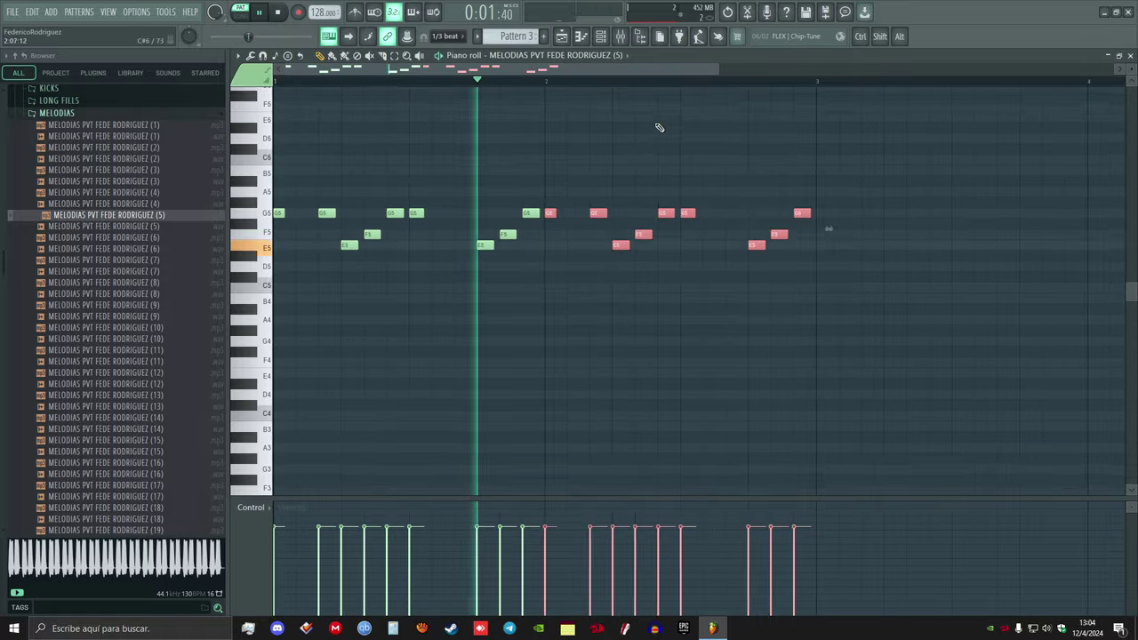
{"action": "left_click", "coordinate": [618, 155], "text": "ctrl"}
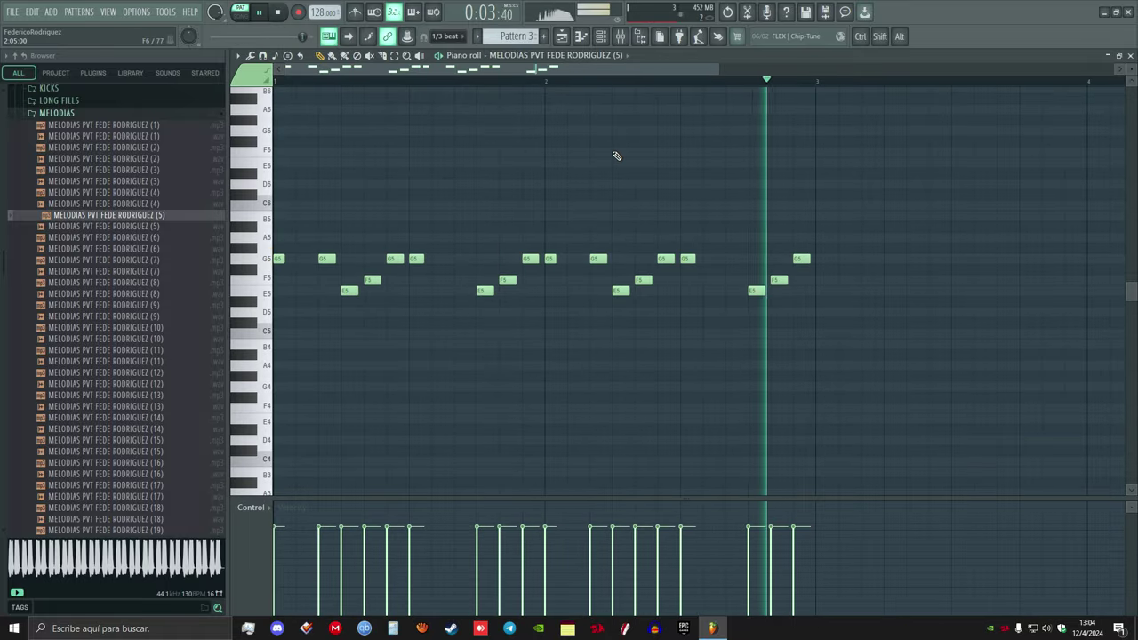
Compare the melody in different octaves during playback and leave it transposed down one octave
{"action": "key", "text": "ctrl+Down"}
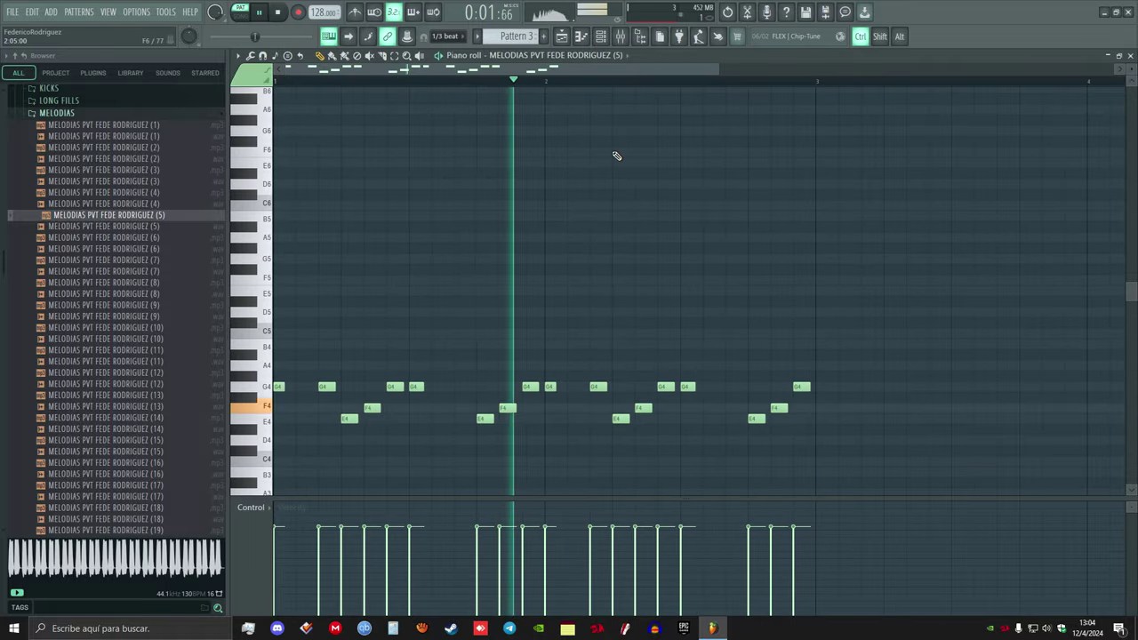
{"action": "key", "text": "ctrl+Up"}
{"action": "key", "text": "ctrl+Up"}
{"action": "key", "text": "ctrl+Down"}
{"action": "key", "text": "ctrl+Down"}
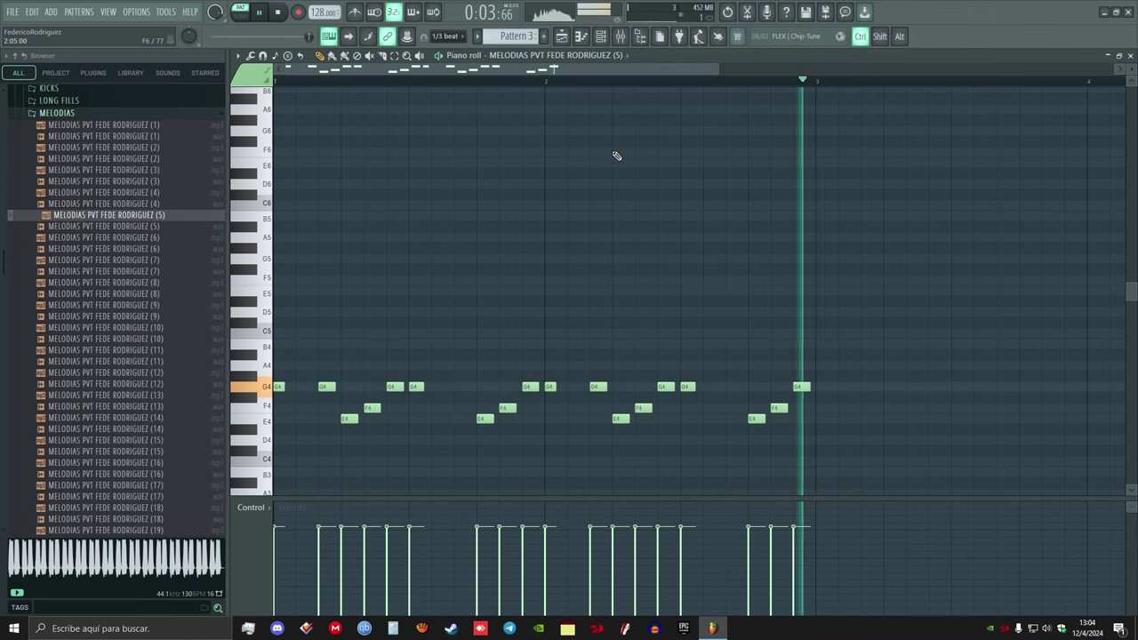
Copy all the melody notes, layer the copy one octave higher and play the result
{"action": "left_click_drag", "start_coordinate": [952, 307], "coordinate": [277, 480]}
{"action": "key", "text": "ctrl+c"}
{"action": "key", "text": "ctrl+v"}
{"action": "key", "text": "ctrl+Up"}
{"action": "left_click", "coordinate": [401, 330], "text": "ctrl"}
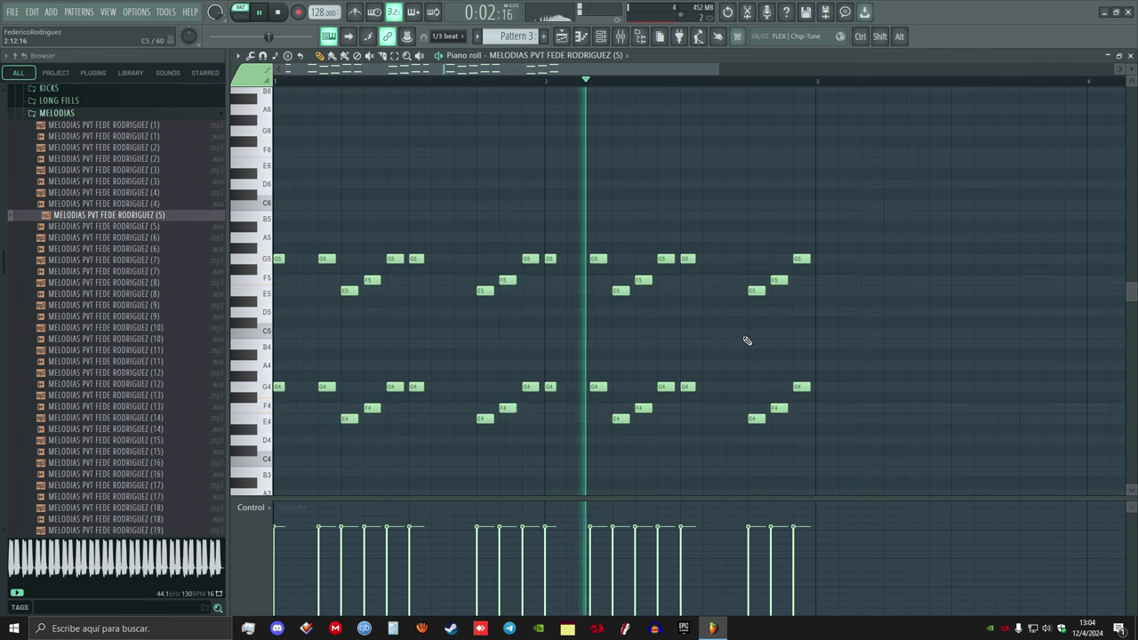
{"action": "key", "text": "space"}
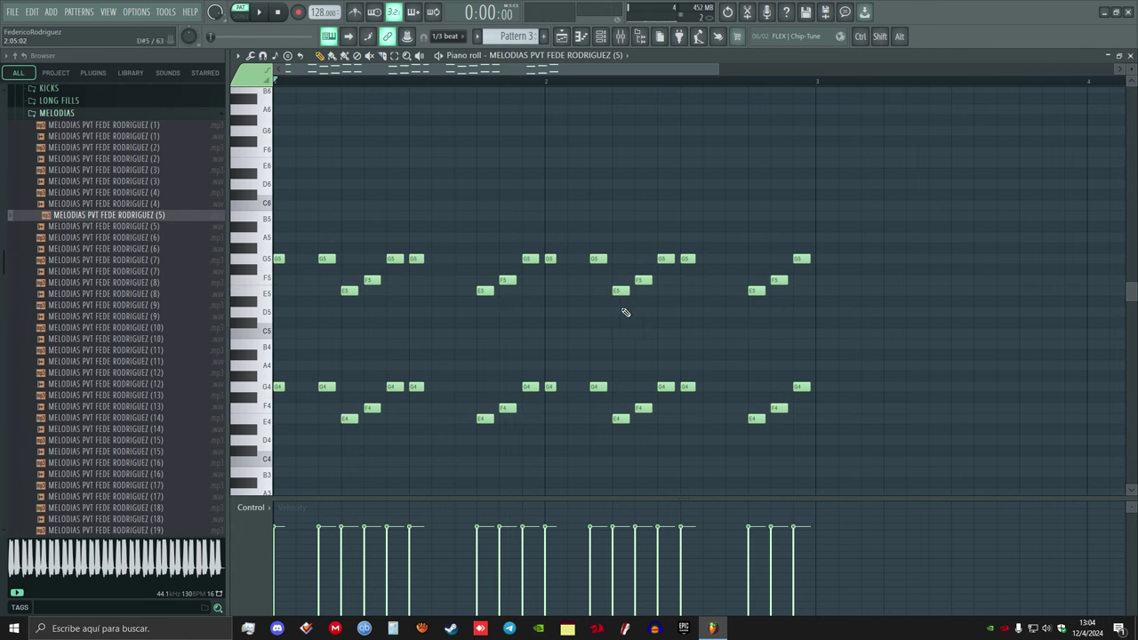
Select the lower and upper octave note layers in turn, deselect them and play the melody
{"action": "mouse_move", "coordinate": [906, 319]}
{"action": "left_mouse_down"}
{"action": "mouse_move", "coordinate": [681, 398]}
{"action": "mouse_move", "coordinate": [274, 455]}
{"action": "left_mouse_up"}
{"action": "left_click", "coordinate": [479, 355], "text": "ctrl"}
{"action": "left_click_drag", "start_coordinate": [963, 189], "coordinate": [279, 312]}
{"action": "left_click", "coordinate": [411, 224], "text": "ctrl"}
{"action": "key", "text": "space"}
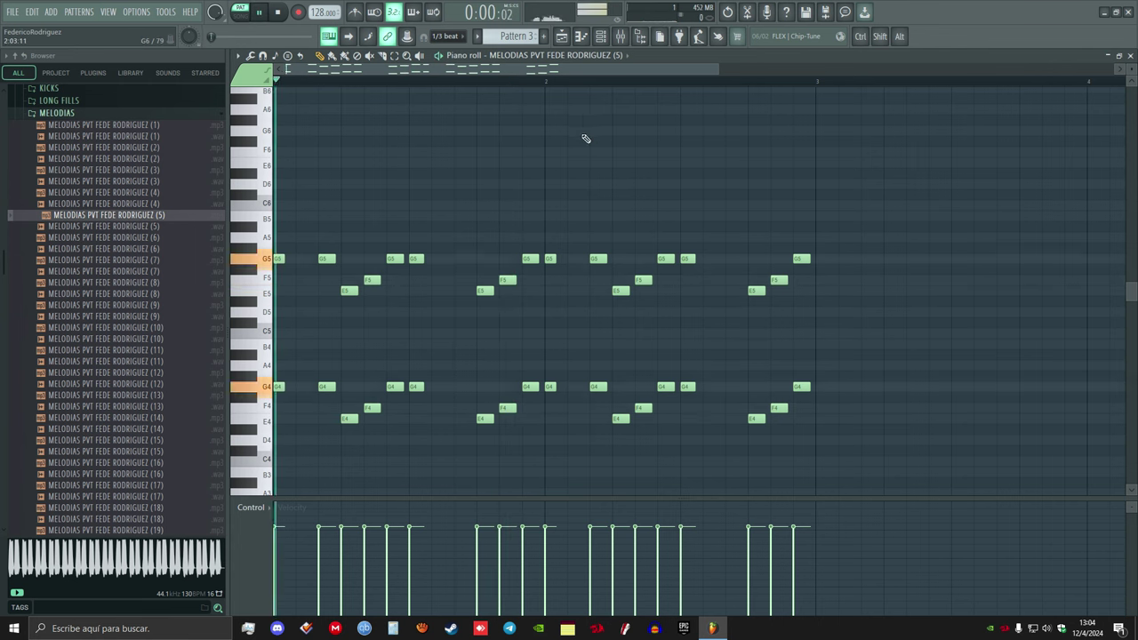
Set the grid snap to Line, stop playback and return to the playlist
{"action": "left_click", "coordinate": [448, 37]}
{"action": "left_click", "coordinate": [452, 50]}
{"action": "key", "text": "space"}
{"action": "key", "text": "Escape"}
{"action": "key", "text": "Escape"}
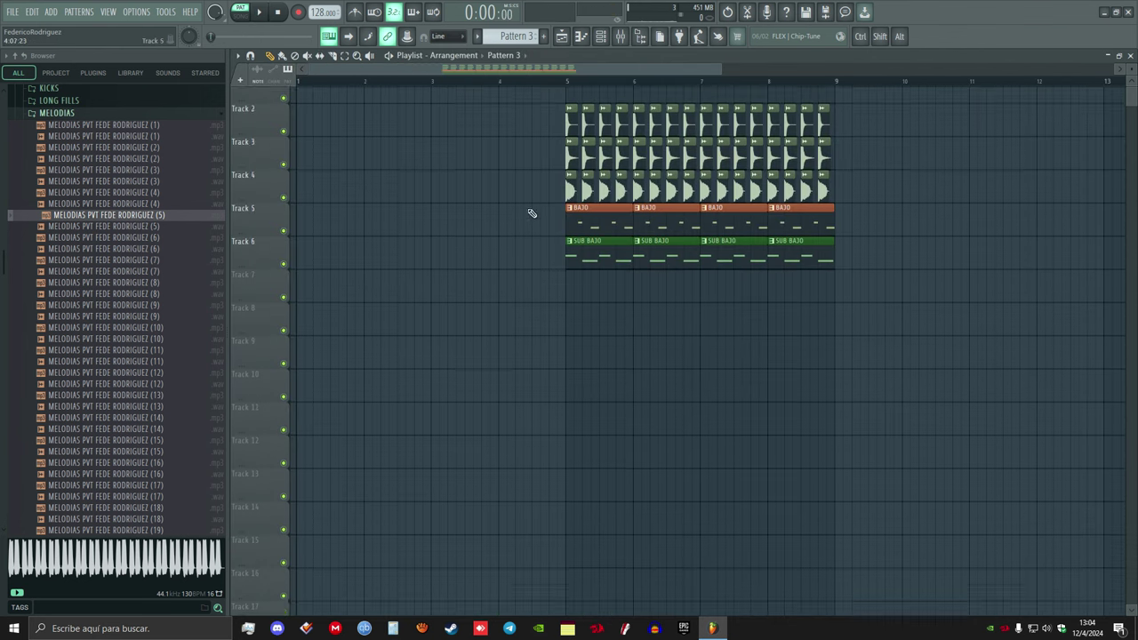
Choose Pattern 3 and place it as a clip on Track 7 starting at bar 3
{"action": "scroll", "coordinate": [532, 211], "scroll_direction": "up", "scroll_amount": 1}
{"action": "left_click", "coordinate": [511, 56]}
{"action": "left_click", "coordinate": [518, 145]}
{"action": "left_click", "coordinate": [428, 308]}
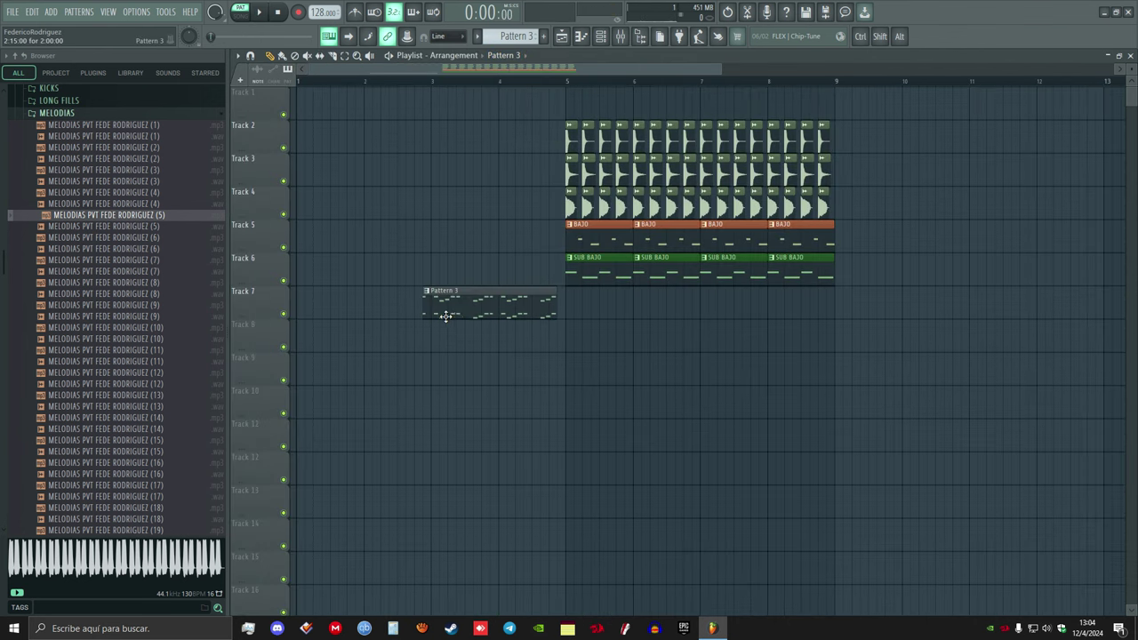
{"action": "left_click_drag", "start_coordinate": [473, 313], "coordinate": [485, 311]}
Rename Pattern 3 as MELODIA
{"action": "key", "text": "F2"}
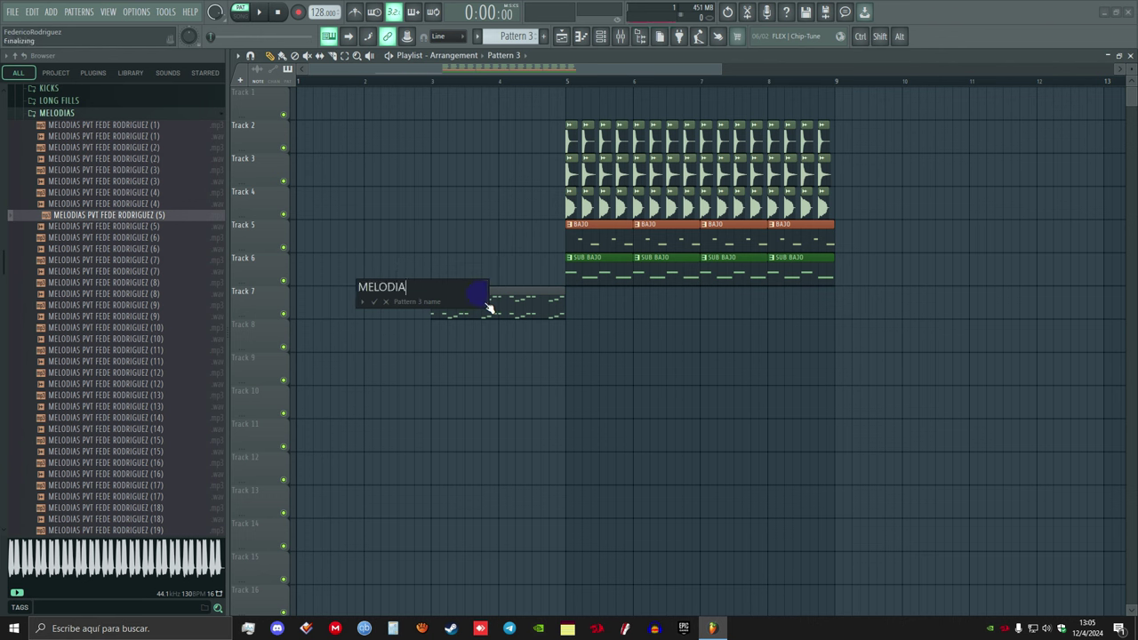
{"action": "type", "text": "MELODIA"}
{"action": "key", "text": "Return"}
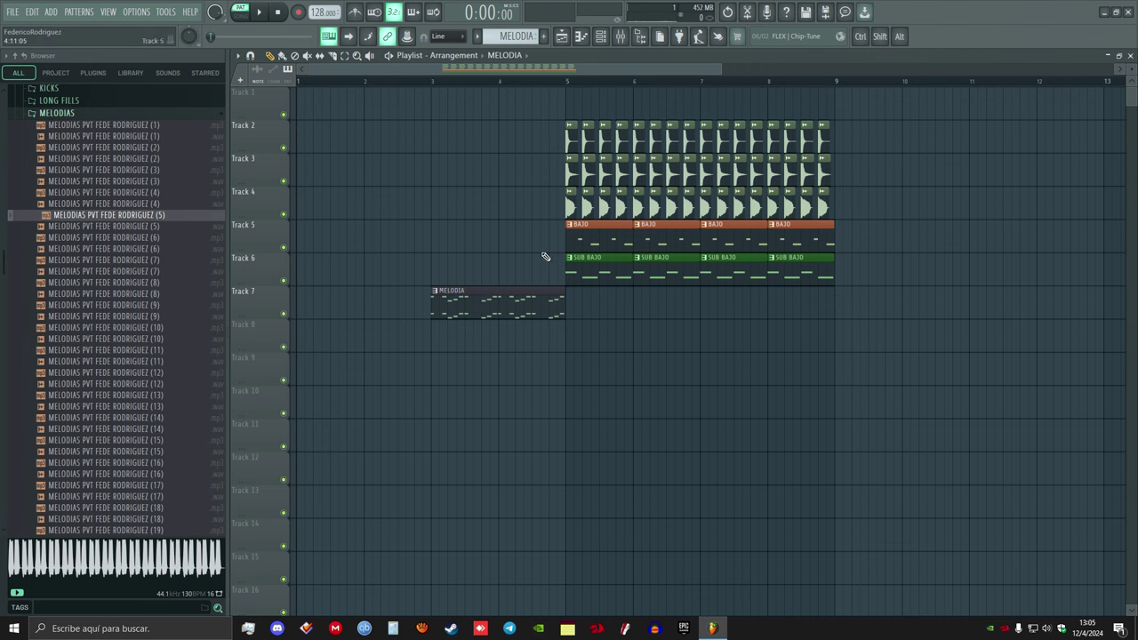
Set the playback start to bar 3, copy the MELODIA clip to bars 5 and 7 on Track 7 and play the arrangement
{"action": "left_click", "coordinate": [433, 82]}
{"action": "left_click_drag", "start_coordinate": [457, 297], "coordinate": [722, 300]}
{"action": "key", "text": "space"}
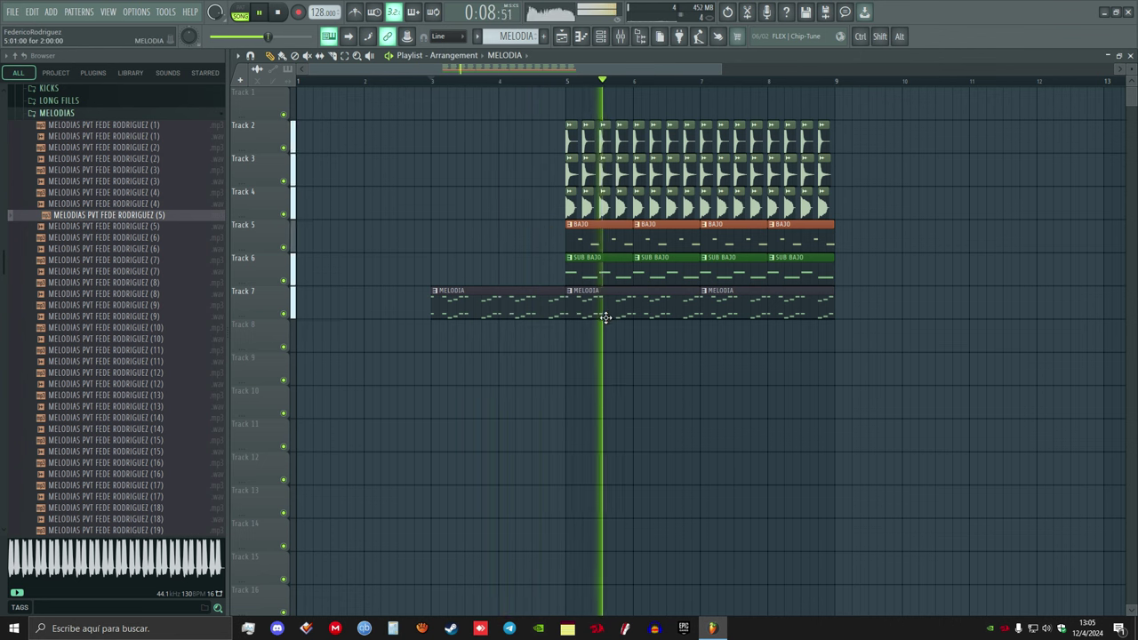
Stop playback and route the MELODIAS (5) channel to mixer track 6
{"action": "key", "text": "F6"}
{"action": "key", "text": "space"}
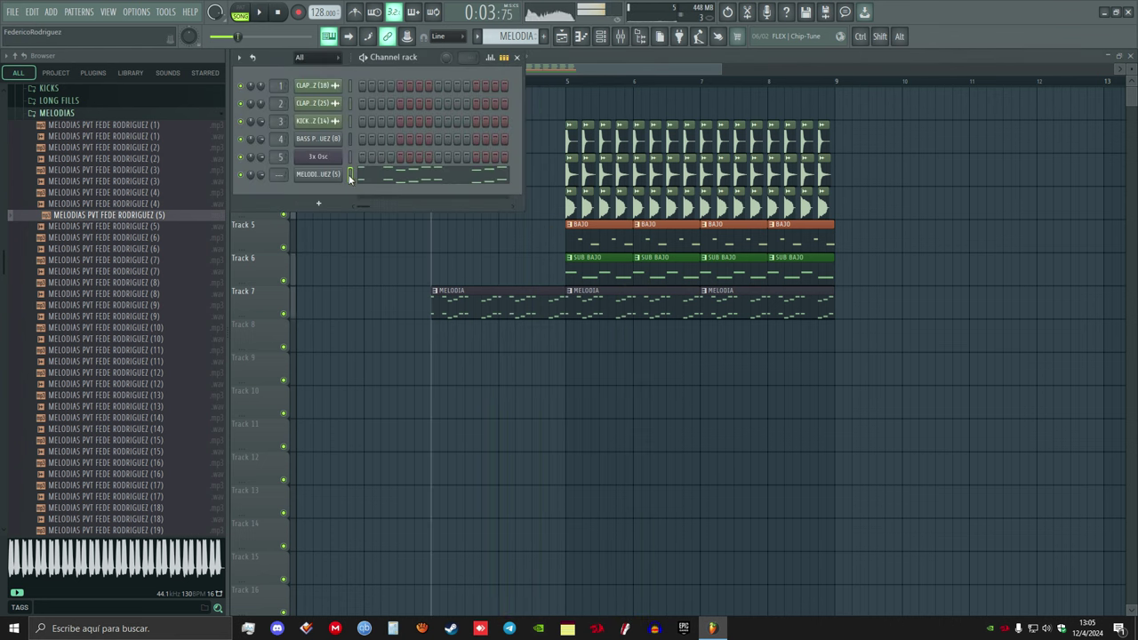
{"action": "key", "text": "ctrl+l"}
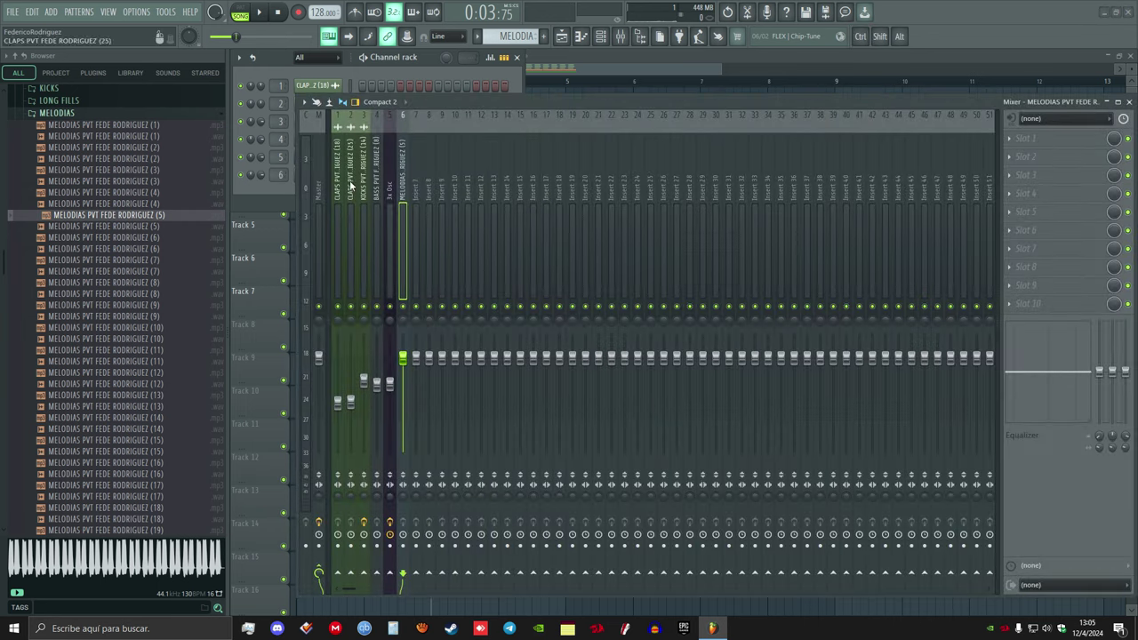
Add Fruity parametric EQ 2 to slot 1 of the melody mixer track and load its DEFAULT preset
{"action": "left_click", "coordinate": [1027, 139]}
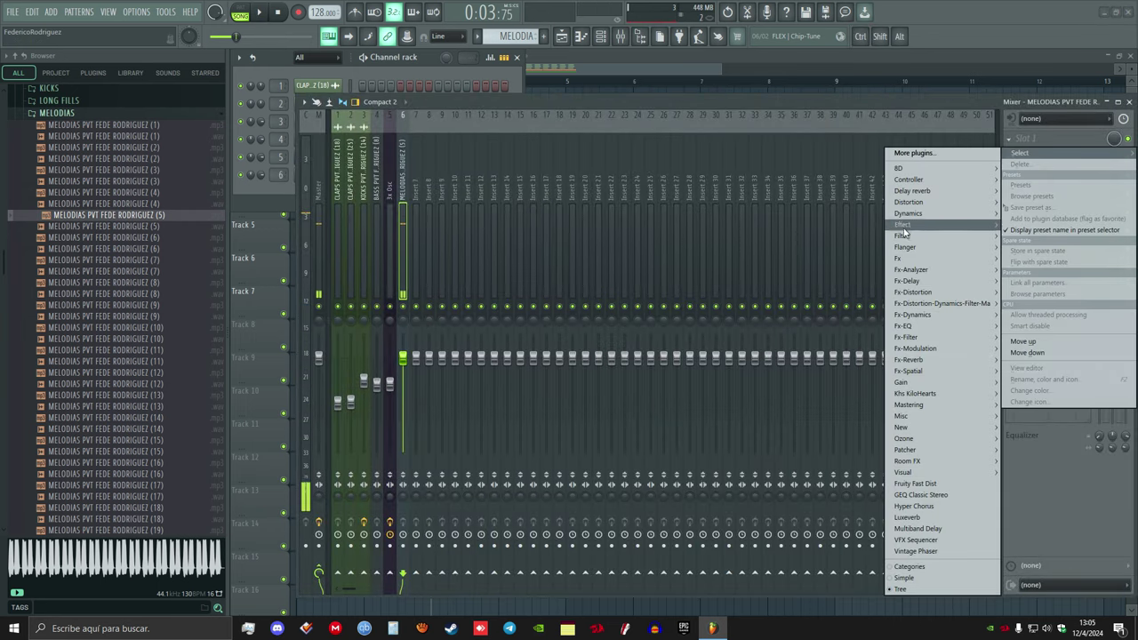
{"action": "mouse_move", "coordinate": [895, 242]}
{"action": "left_click", "coordinate": [840, 292]}
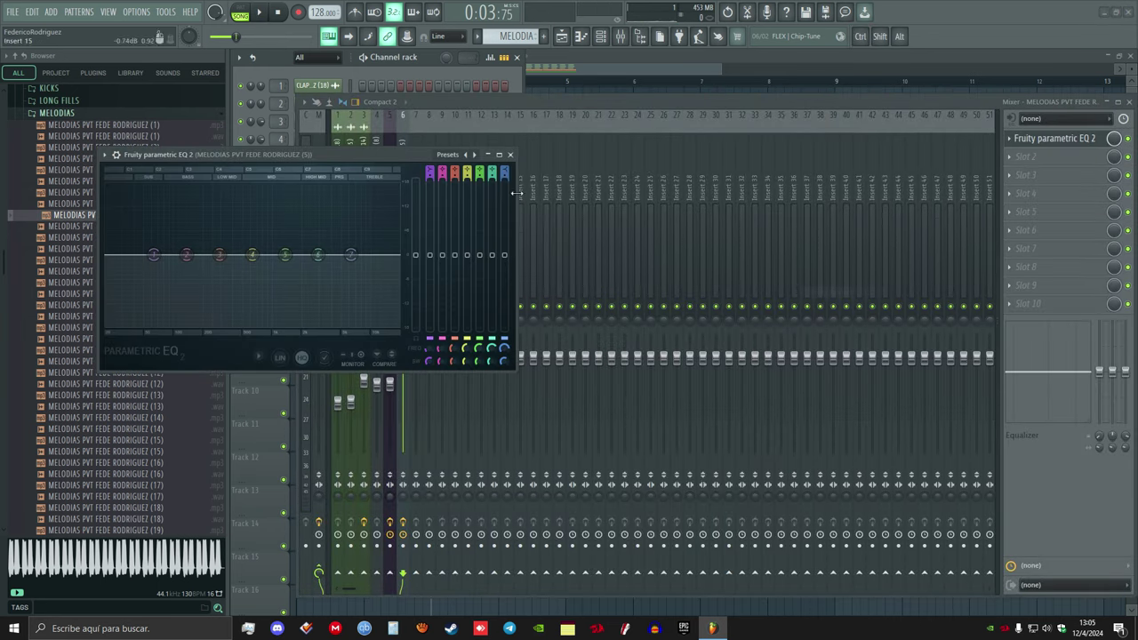
{"action": "left_click", "coordinate": [468, 156]}
{"action": "left_click", "coordinate": [472, 185]}
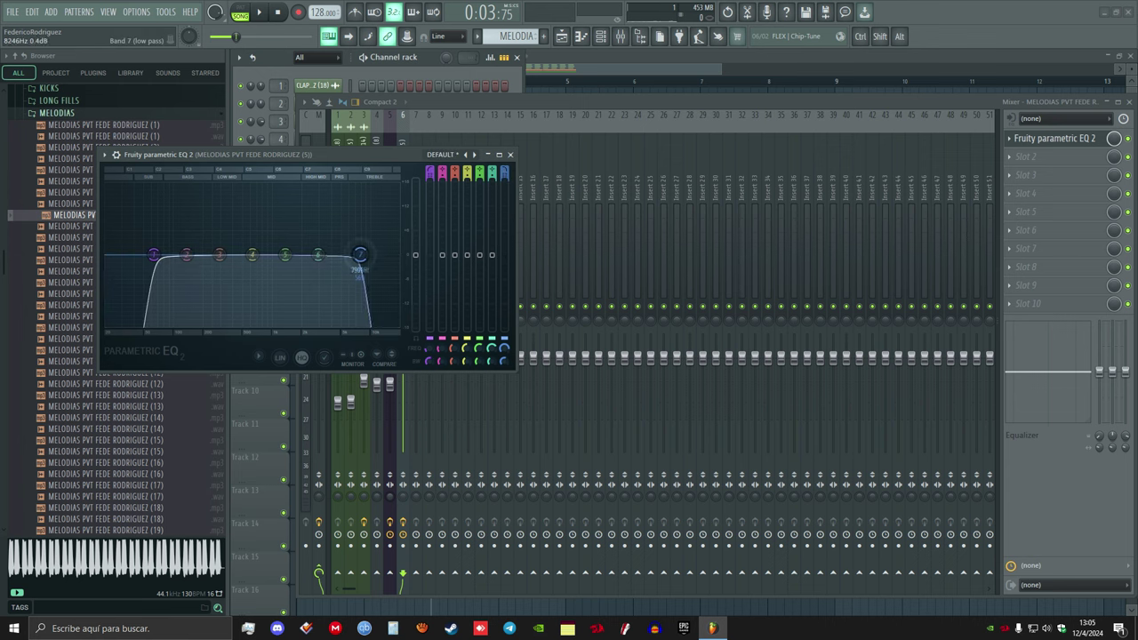
Raise band 7's low-pass cutoff and slightly boost band 4 in the mids of the melody EQ during playback
{"action": "left_click_drag", "start_coordinate": [360, 255], "coordinate": [393, 255]}
{"action": "key", "text": "space"}
{"action": "left_click_drag", "start_coordinate": [324, 154], "coordinate": [385, 153]}
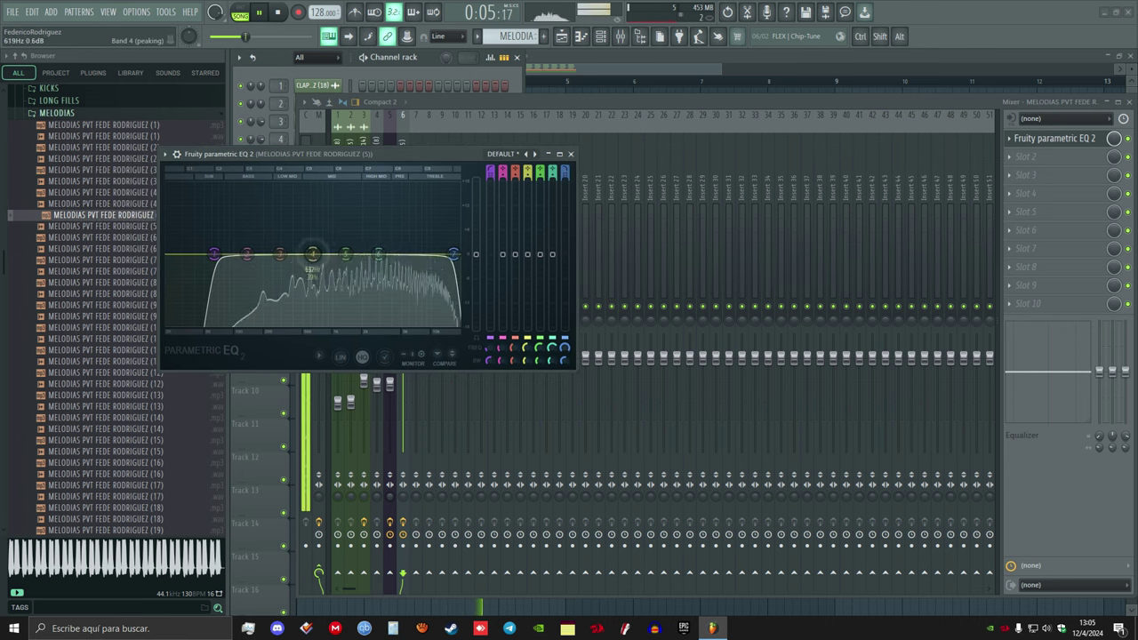
{"action": "left_click_drag", "start_coordinate": [313, 255], "coordinate": [346, 242]}
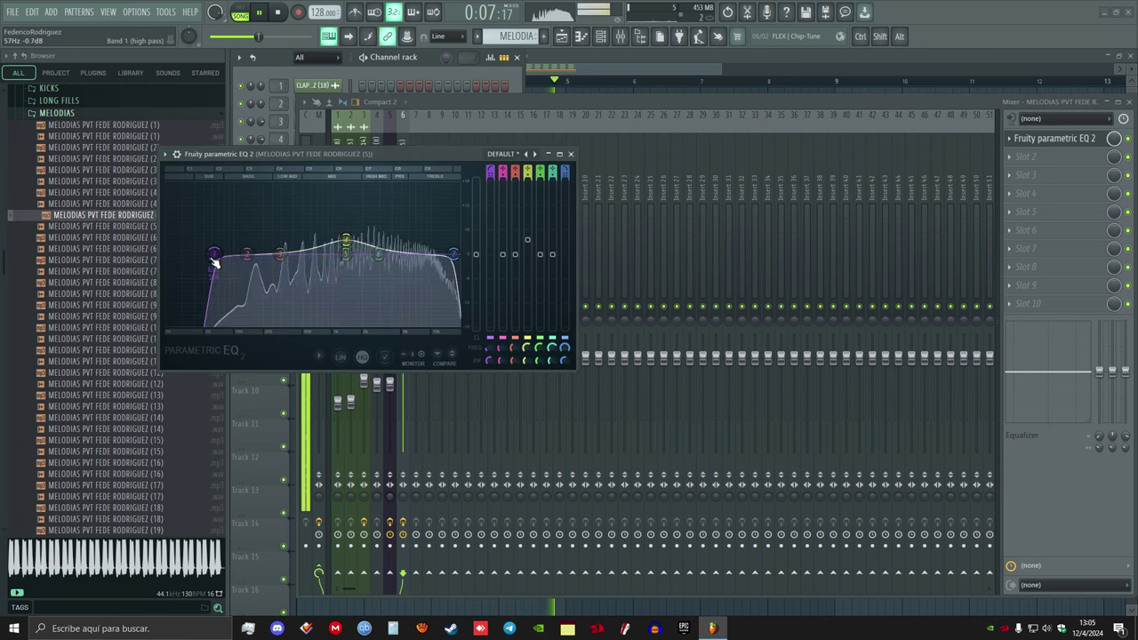
Give band 1's high-pass a gentler slope with a lower cutoff and close the EQ
{"action": "left_click_drag", "start_coordinate": [214, 254], "coordinate": [198, 253]}
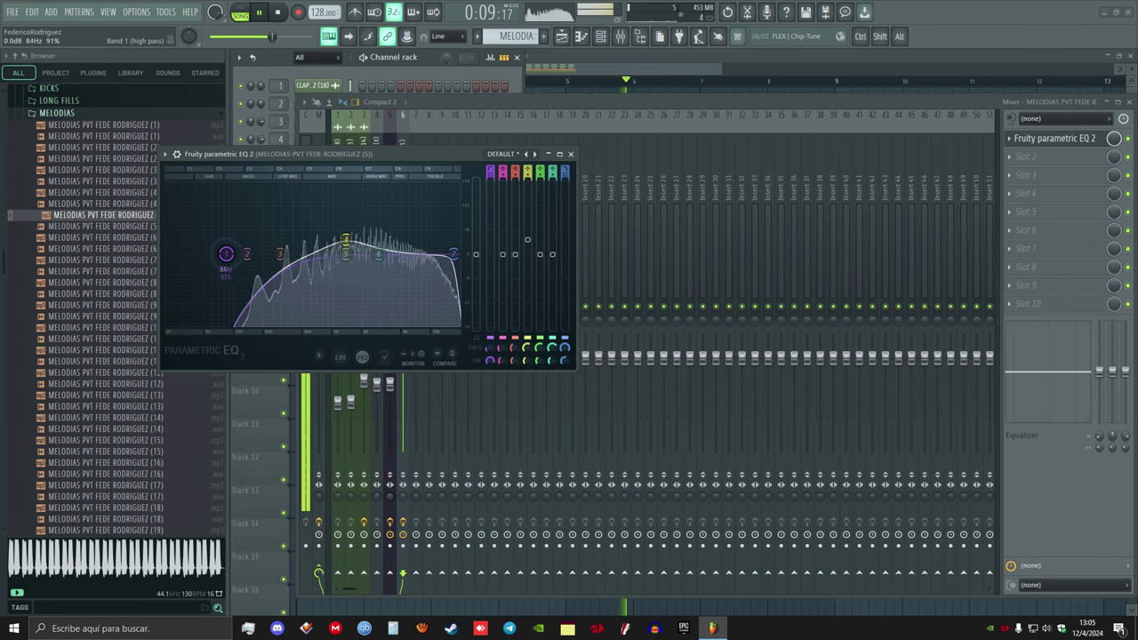
{"action": "left_click_drag", "start_coordinate": [225, 255], "coordinate": [198, 253]}
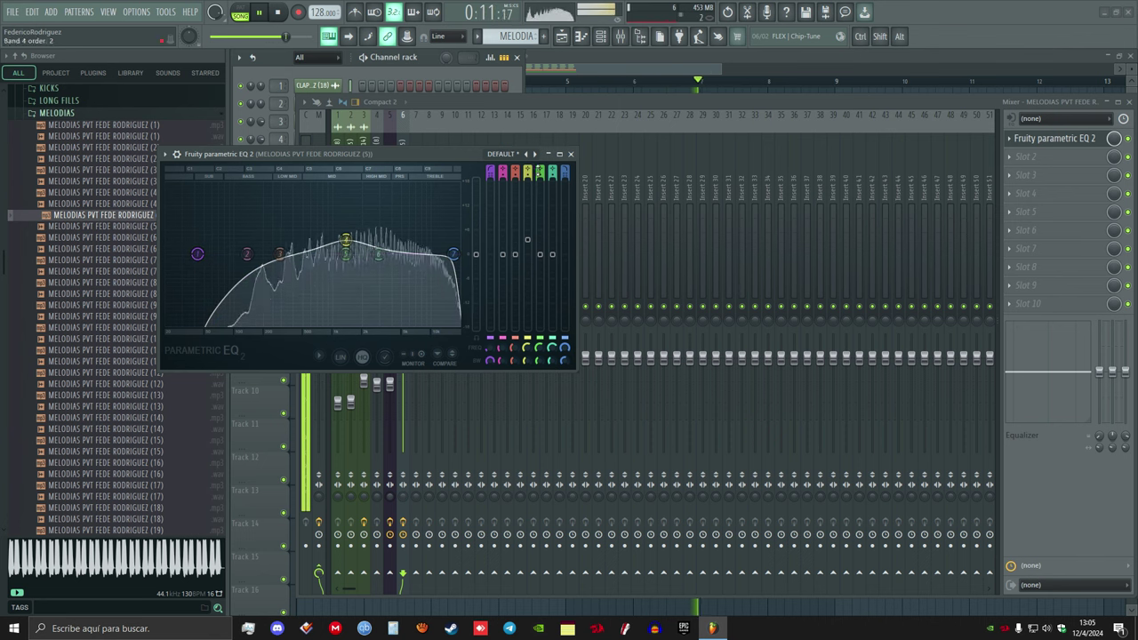
{"action": "left_click", "coordinate": [571, 155]}
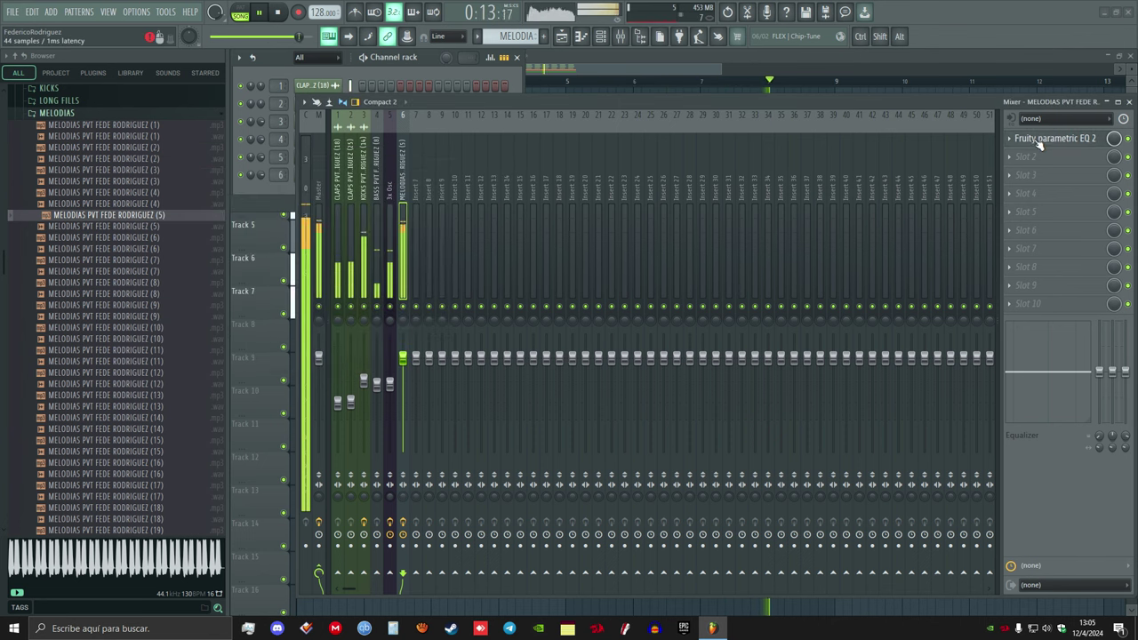
{"action": "key", "text": "space"}
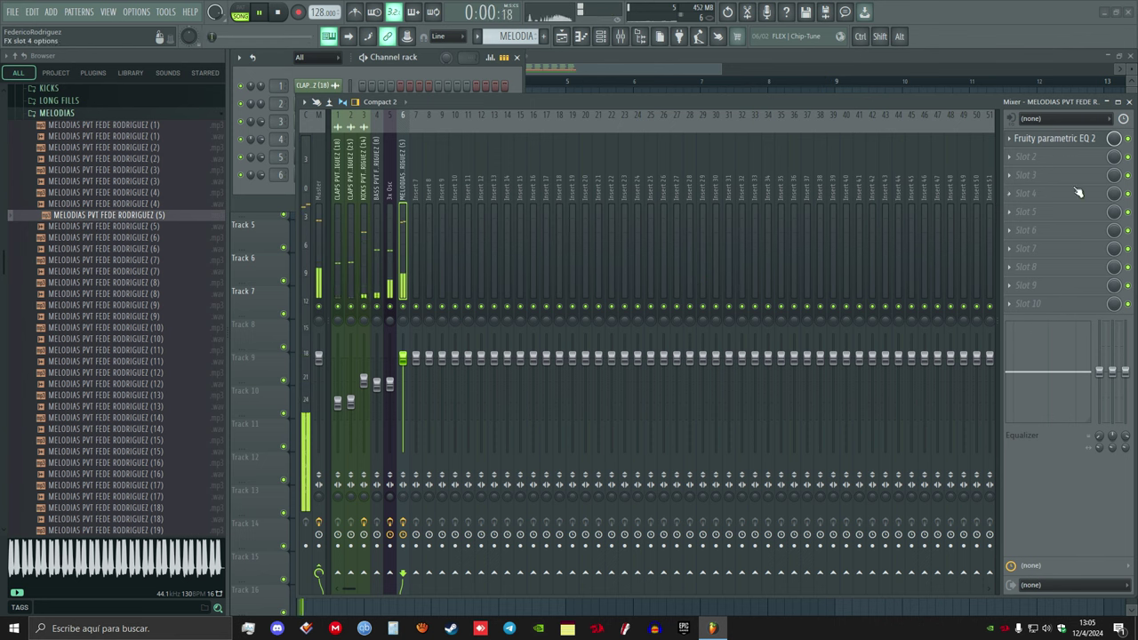
Add Fruity Reeverb 2 to slot 2 of the melody mixer track
{"action": "left_click", "coordinate": [1013, 157]}
{"action": "mouse_move", "coordinate": [912, 201]}
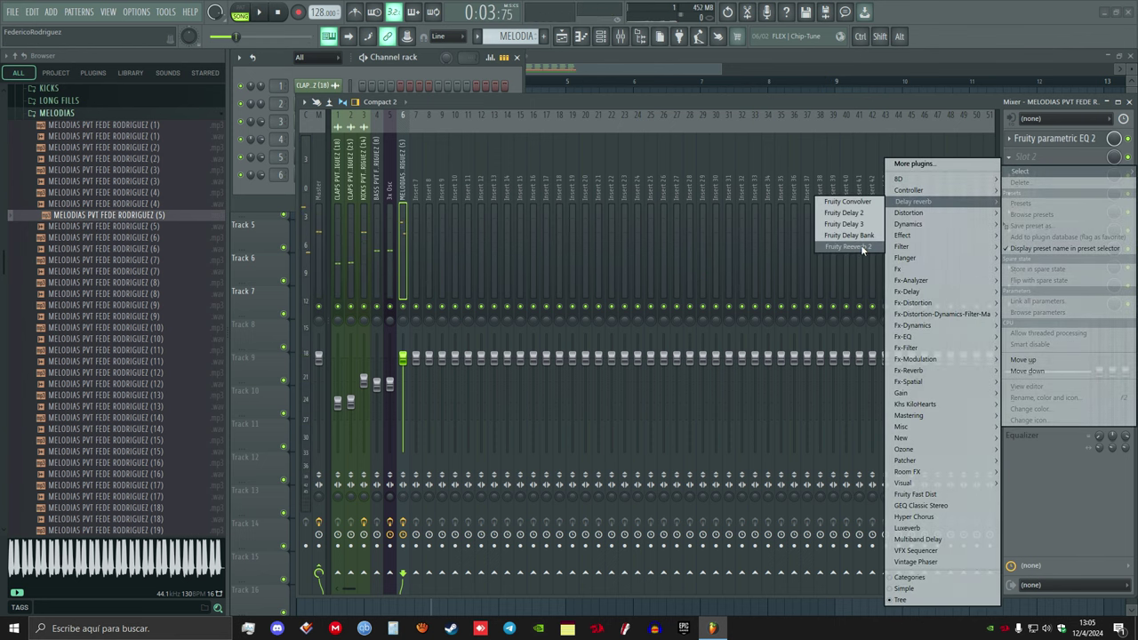
{"action": "left_click", "coordinate": [853, 246]}
{"action": "left_click_drag", "start_coordinate": [352, 175], "coordinate": [401, 176]}
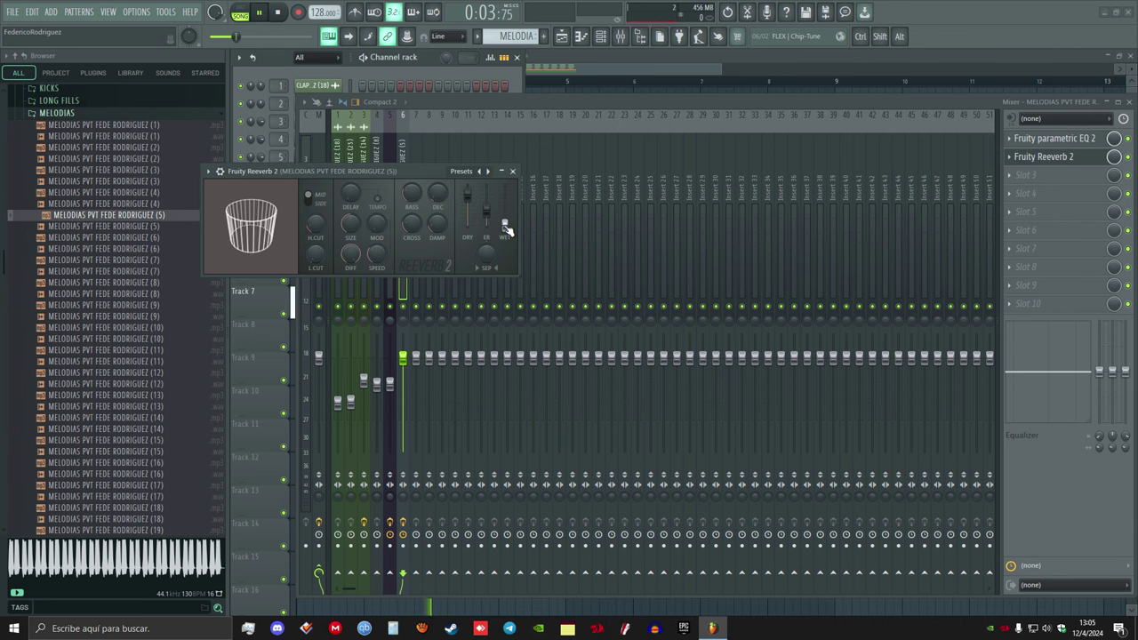
Try the reverb's wet level at 125% during playback and bring it back down
{"action": "left_click_drag", "start_coordinate": [507, 229], "coordinate": [505, 221]}
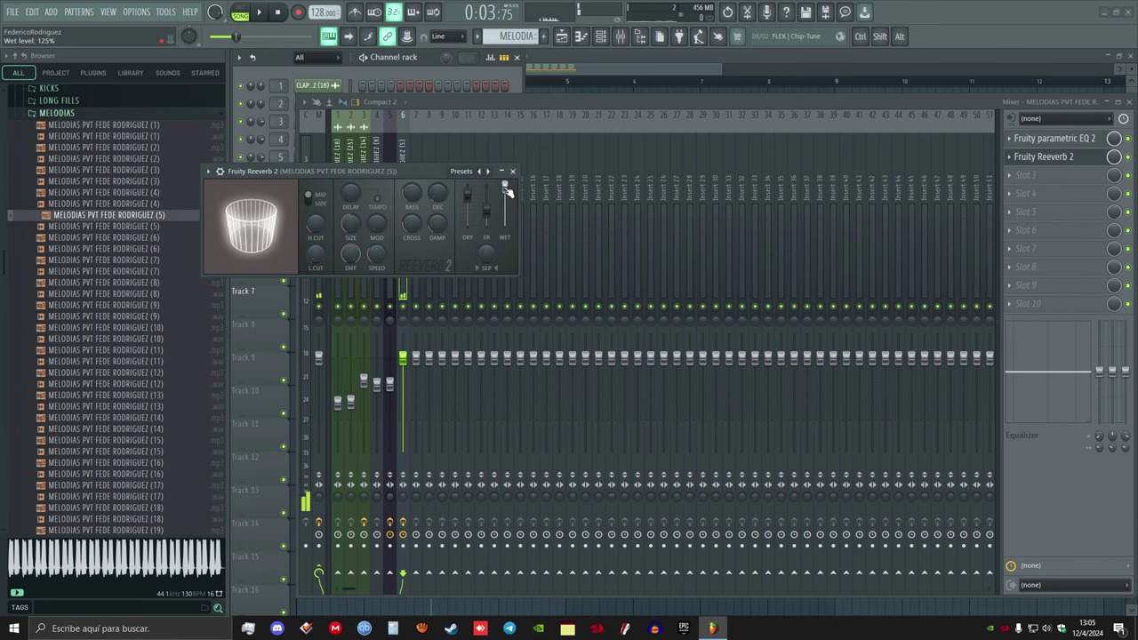
{"action": "key", "text": "space"}
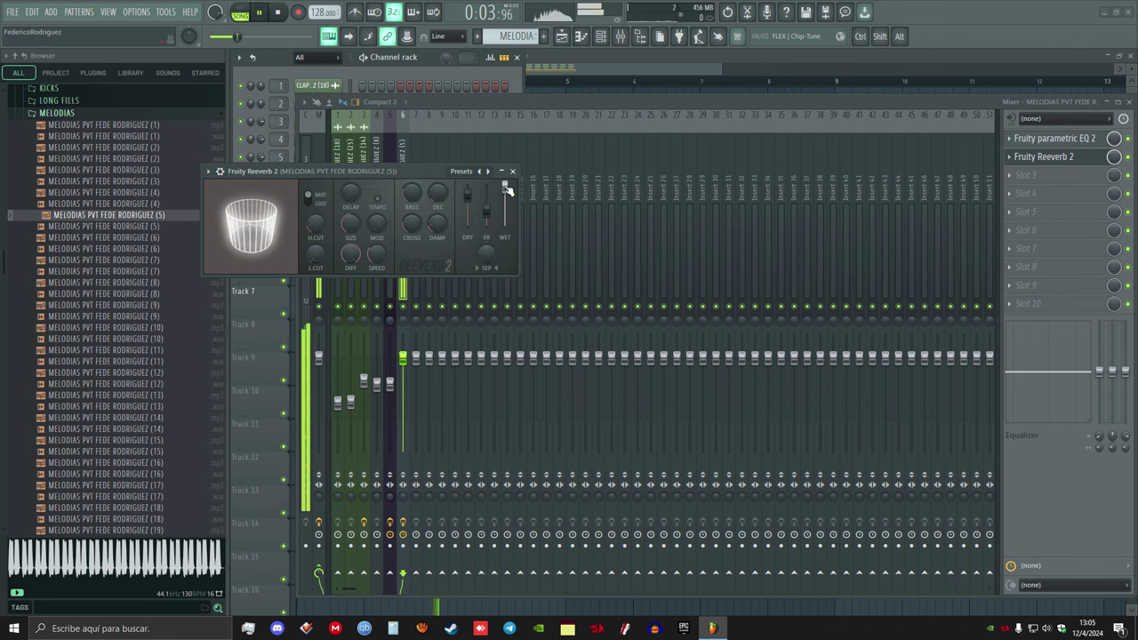
{"action": "key", "text": "space"}
{"action": "left_click_drag", "start_coordinate": [507, 189], "coordinate": [505, 229]}
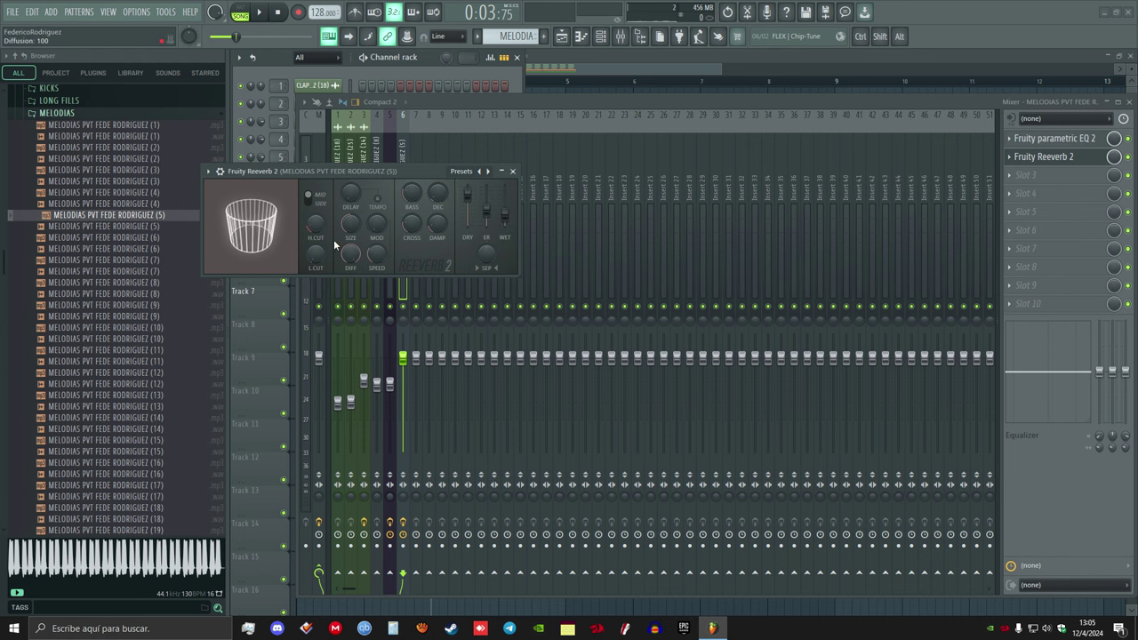
{"action": "left_click", "coordinate": [487, 172]}
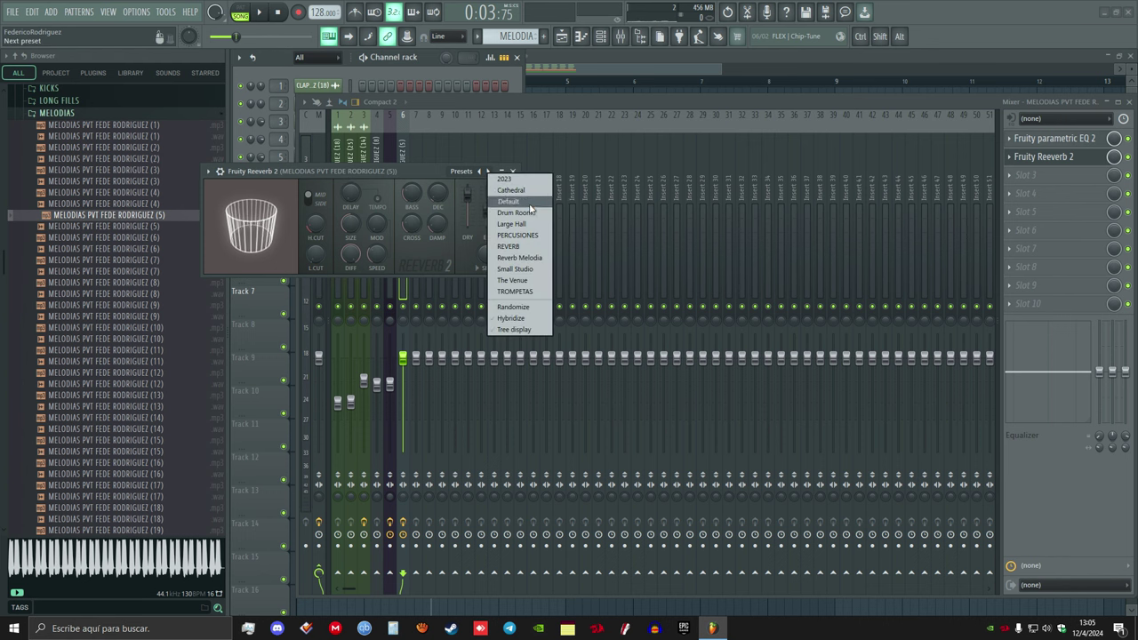
{"action": "left_click", "coordinate": [402, 170]}
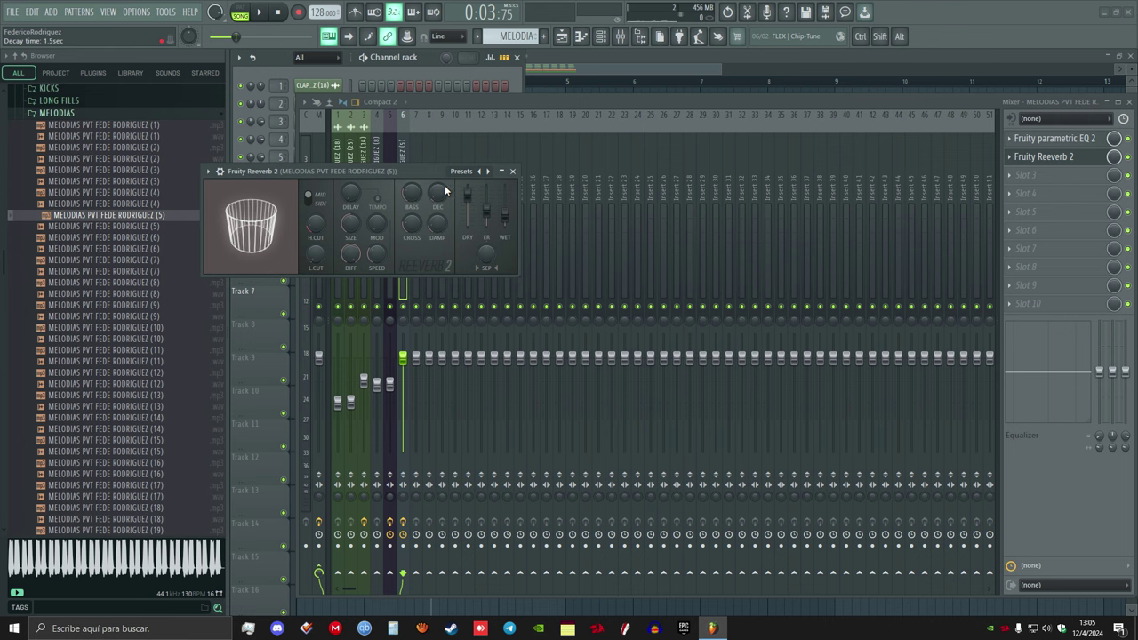
Lower the reverb's wet level slightly during playback and close the reverb
{"action": "key", "text": "space"}
{"action": "left_click_drag", "start_coordinate": [505, 215], "coordinate": [505, 221]}
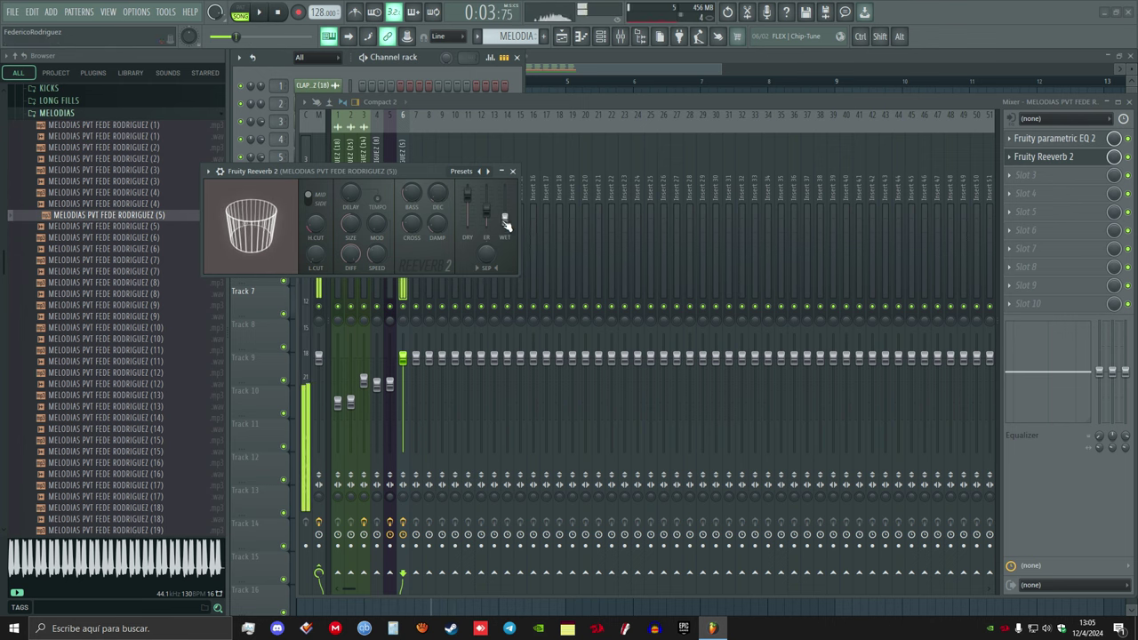
{"action": "left_click_drag", "start_coordinate": [426, 171], "coordinate": [744, 206]}
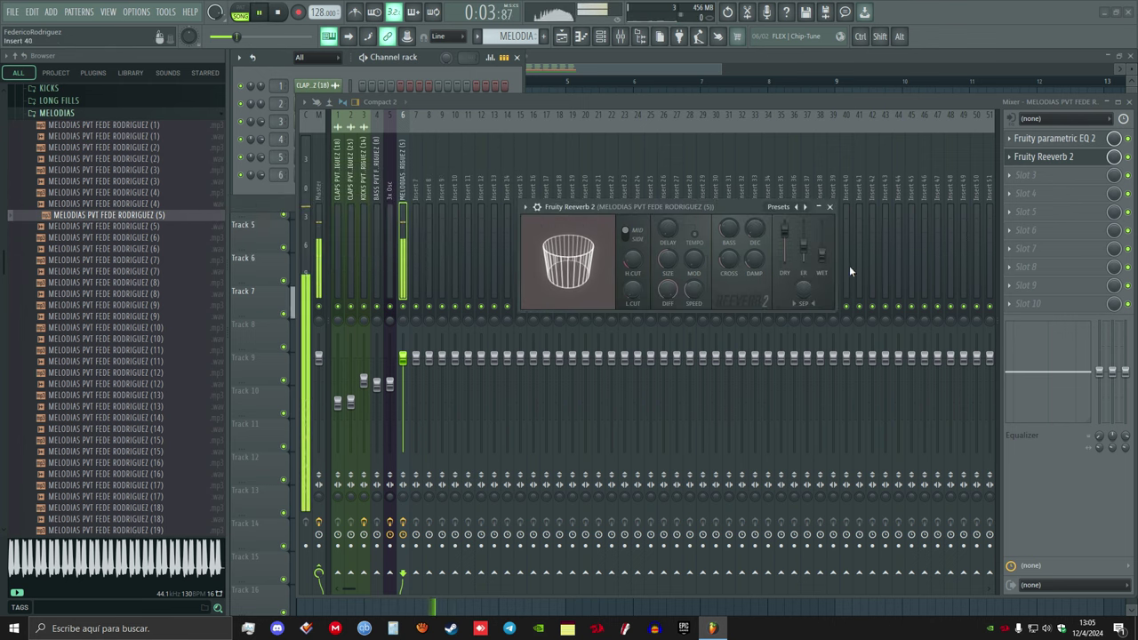
{"action": "left_click", "coordinate": [830, 207]}
Lower the melody mixer track's volume to about 82% and check the levels while the arrangement plays
{"action": "left_click_drag", "start_coordinate": [403, 358], "coordinate": [403, 364]}
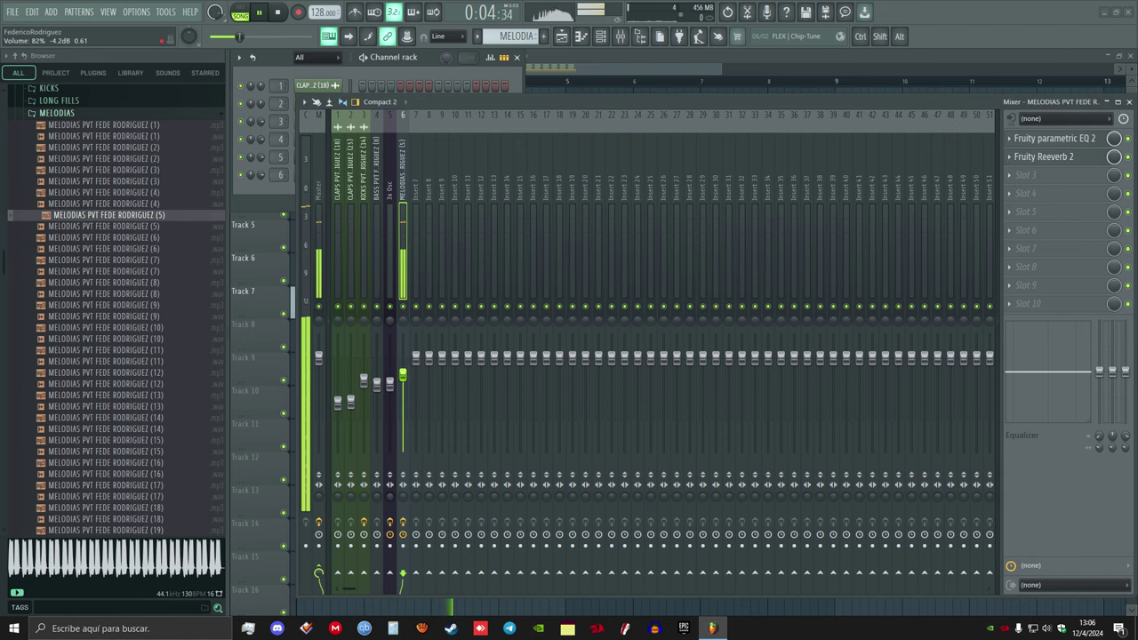
{"action": "key", "text": "Escape"}
{"action": "key", "text": "Escape"}
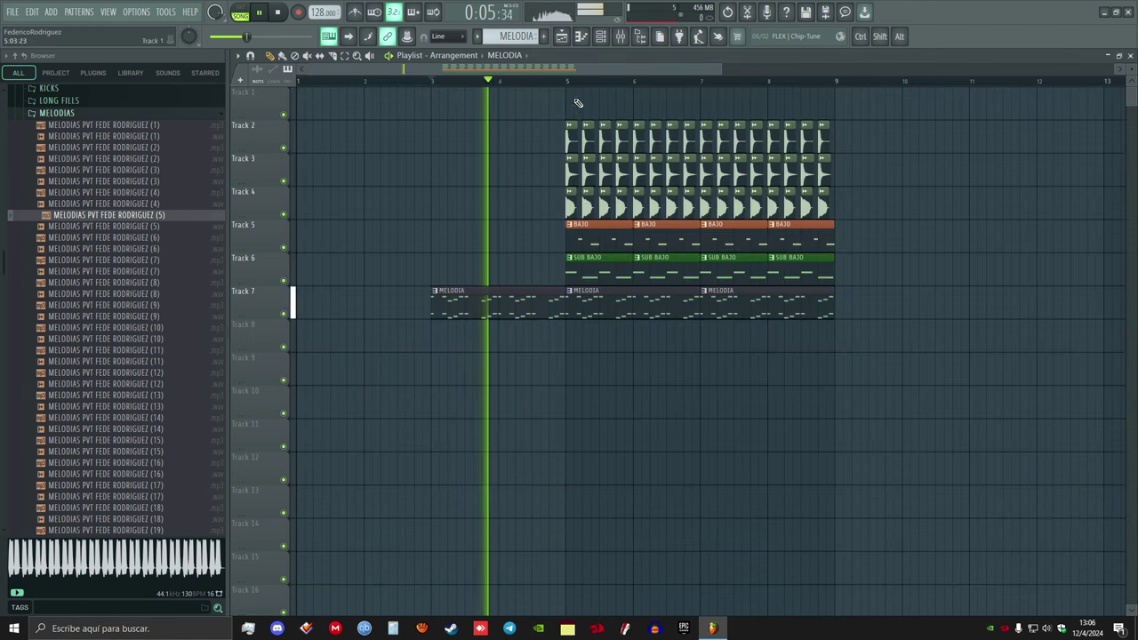
{"action": "left_click", "coordinate": [620, 43]}
{"action": "left_click", "coordinate": [620, 43]}
{"action": "left_click", "coordinate": [619, 43]}
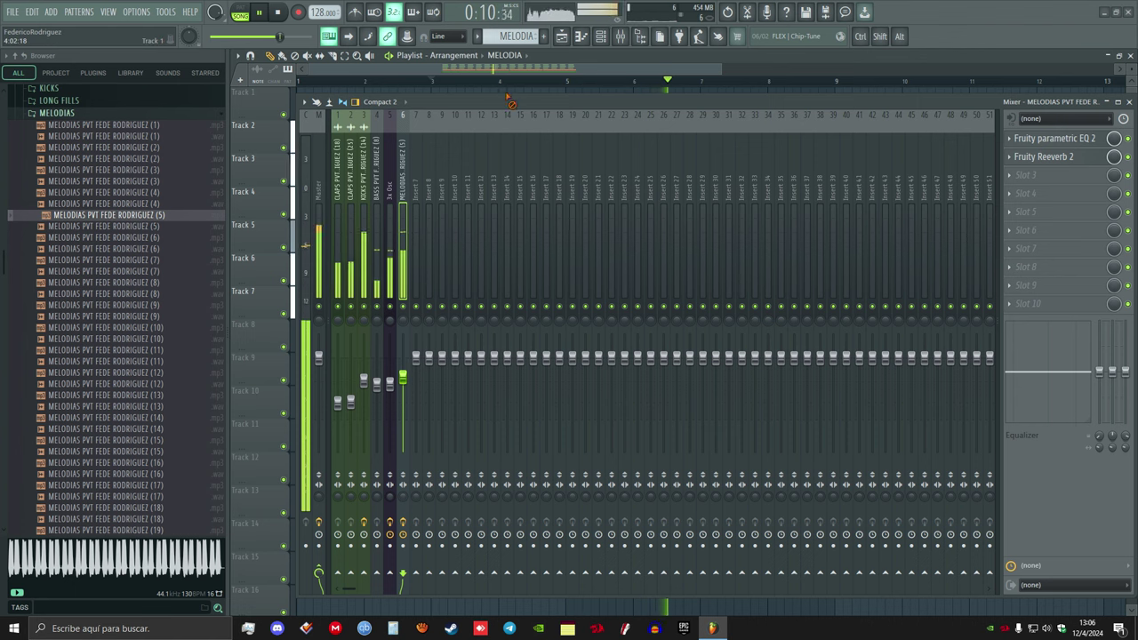
Close the mixer and delete the MELODIA clips at bars 5 and 7 on Track 7
{"action": "key", "text": "F9"}
{"action": "key", "text": "space"}
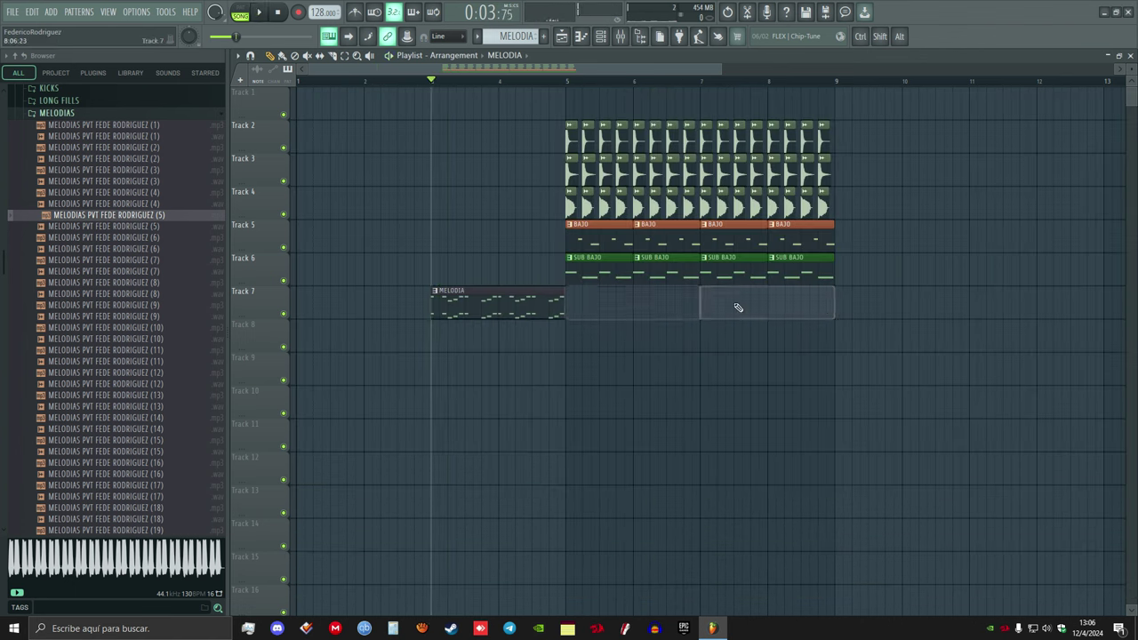
{"action": "key", "text": "space"}
Open the MELODIA notes in the piano roll, delete the lower octave layer and switch playback to pattern mode
{"action": "double_click", "coordinate": [498, 304]}
{"action": "key", "text": "space"}
{"action": "left_click_drag", "start_coordinate": [828, 397], "coordinate": [270, 476]}
{"action": "left_click_drag", "start_coordinate": [859, 386], "coordinate": [88, 464]}
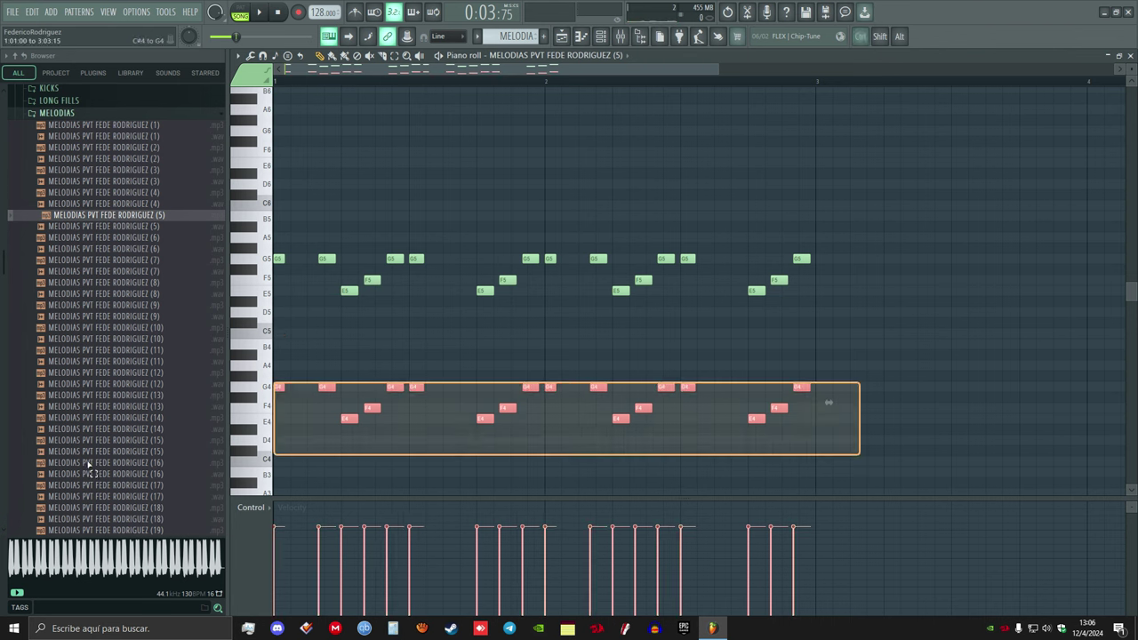
{"action": "key", "text": "Delete"}
{"action": "key", "text": "l"}
Delete every melody note after the first five
{"action": "scroll", "coordinate": [446, 218], "scroll_direction": "up", "scroll_amount": 1}
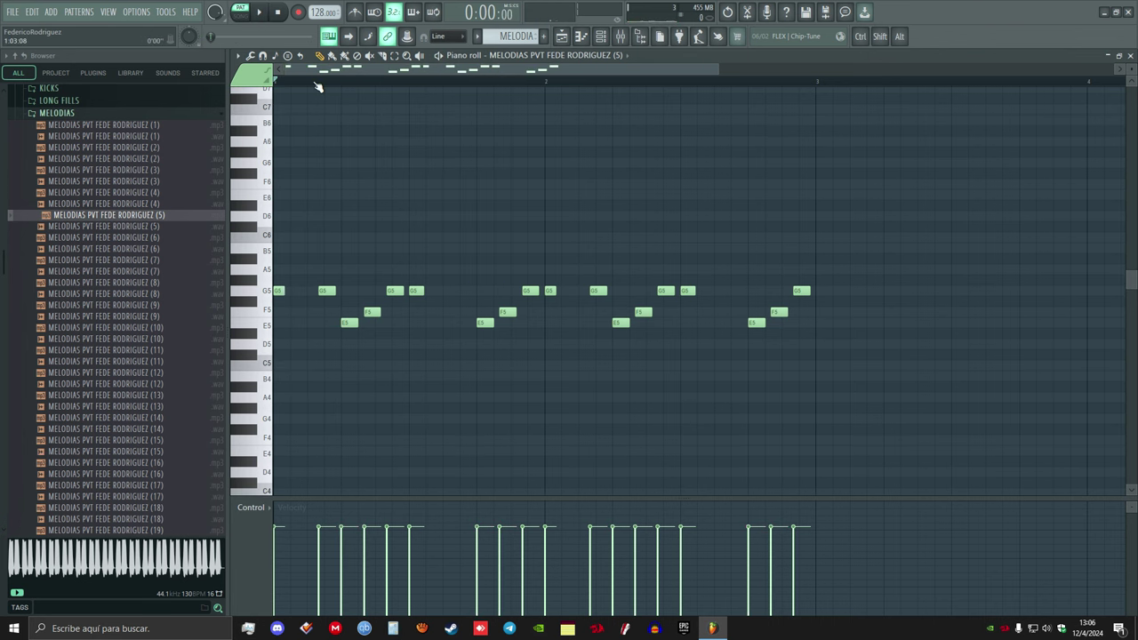
{"action": "scroll", "coordinate": [318, 86], "scroll_direction": "up", "scroll_amount": 3}
{"action": "scroll", "coordinate": [318, 86], "scroll_direction": "down", "scroll_amount": 2}
{"action": "left_click_drag", "start_coordinate": [1030, 244], "coordinate": [458, 380]}
{"action": "key", "text": "Delete"}
Shorten the opening G5 note to 0:00:14, then add and remove a test G5 just before the second note
{"action": "scroll", "coordinate": [330, 90], "scroll_direction": "up", "scroll_amount": 2}
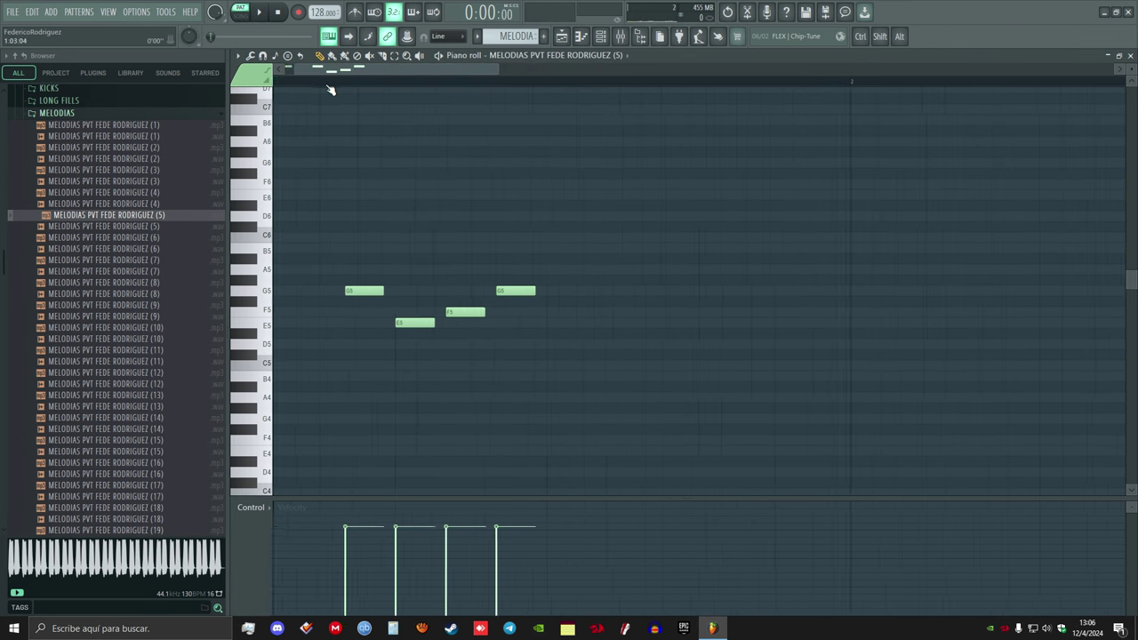
{"action": "scroll", "coordinate": [329, 89], "scroll_direction": "up", "scroll_amount": 1}
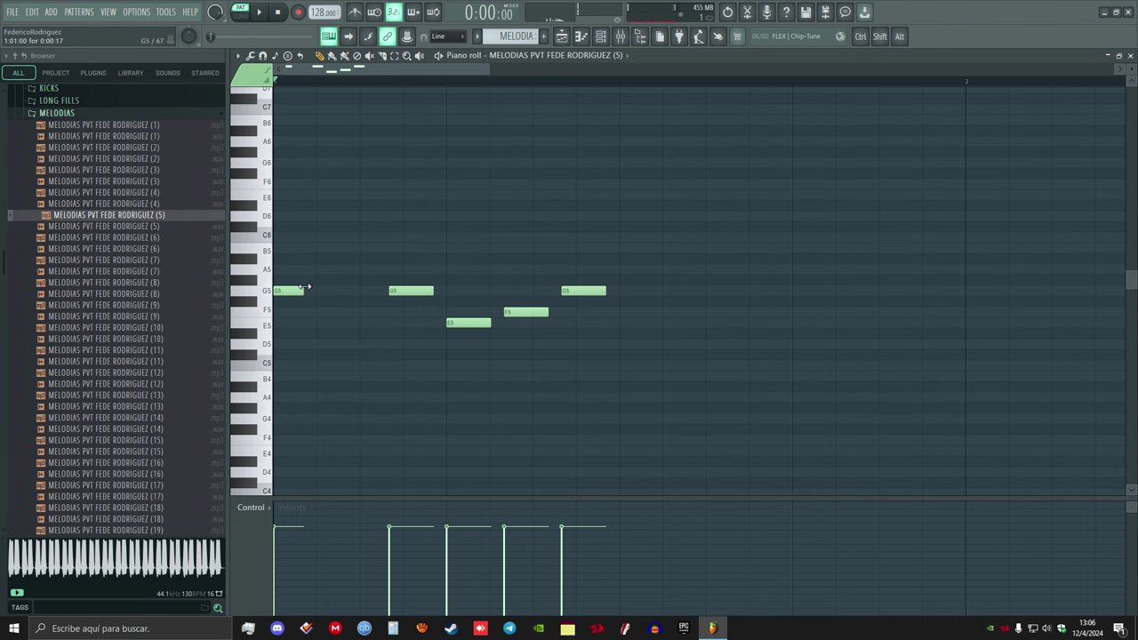
{"action": "left_click_drag", "start_coordinate": [290, 289], "coordinate": [353, 289]}
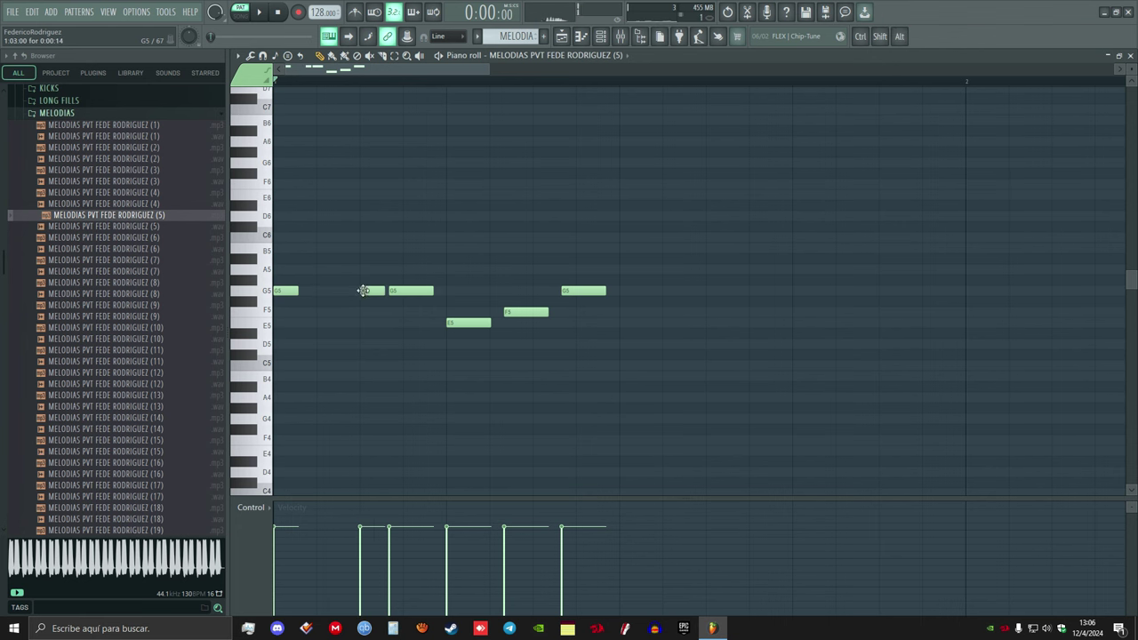
{"action": "key", "text": "space"}
{"action": "scroll", "coordinate": [376, 275], "scroll_direction": "down", "scroll_amount": 1}
{"action": "right_click", "coordinate": [373, 280]}
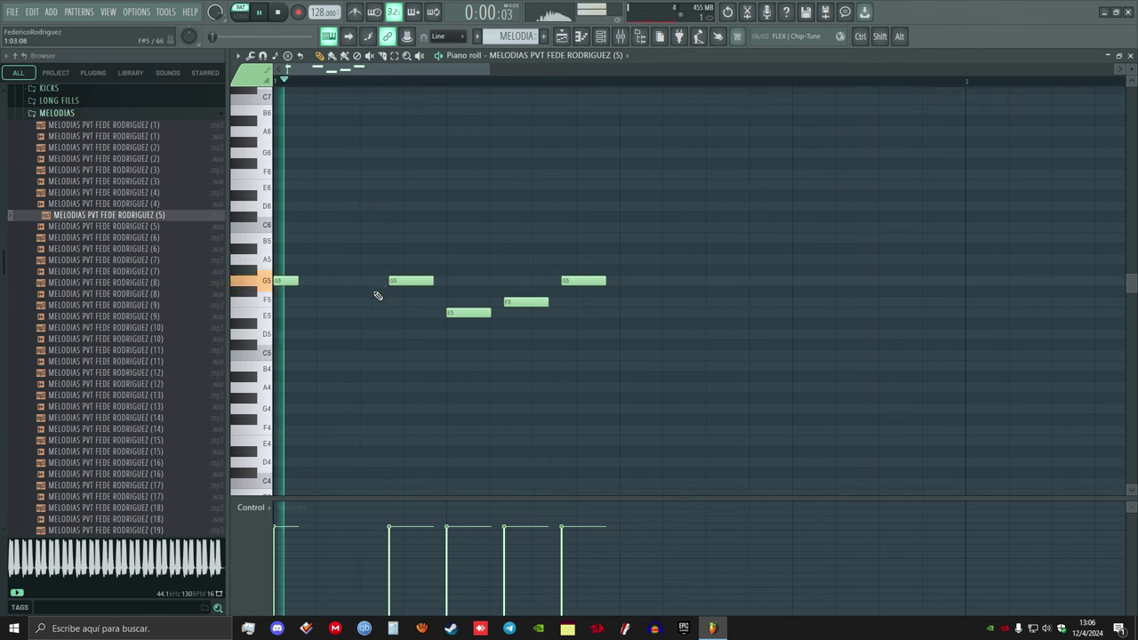
Duplicate the rising E5–F5–G5 phrase twice to fill the rest of the melody's first bar
{"action": "key", "text": "space"}
{"action": "mouse_move", "coordinate": [637, 265]}
{"action": "left_mouse_down"}
{"action": "mouse_move", "coordinate": [454, 349]}
{"action": "mouse_move", "coordinate": [631, 318]}
{"action": "left_mouse_up"}
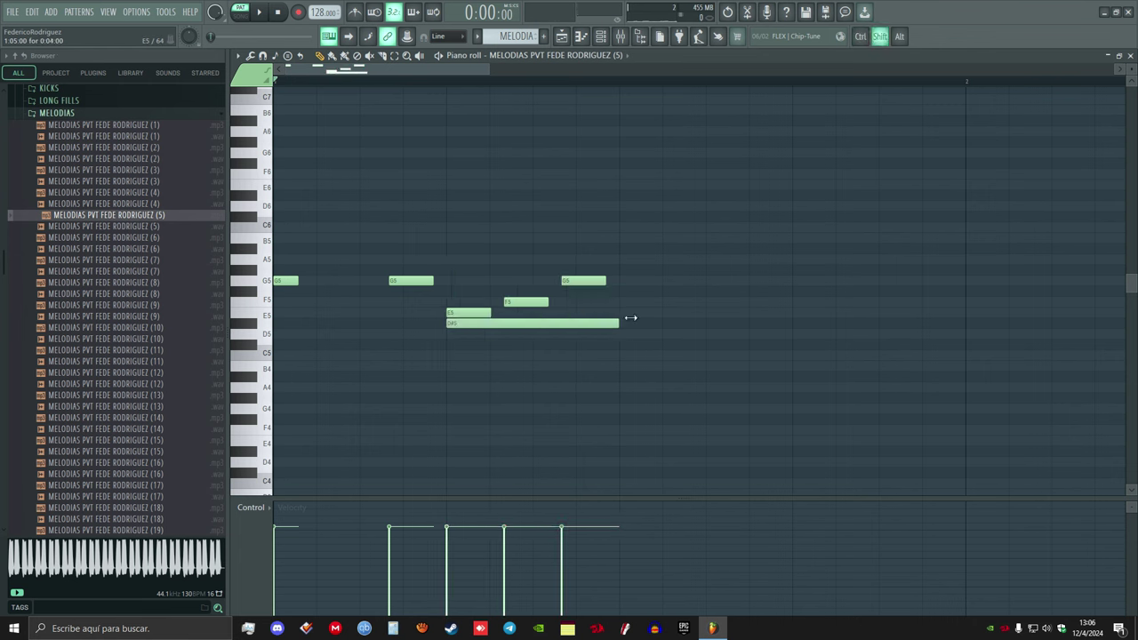
{"action": "key", "text": "ctrl+z"}
{"action": "key", "text": "space"}
{"action": "key", "text": "ctrl+b"}
{"action": "key", "text": "ctrl+b"}
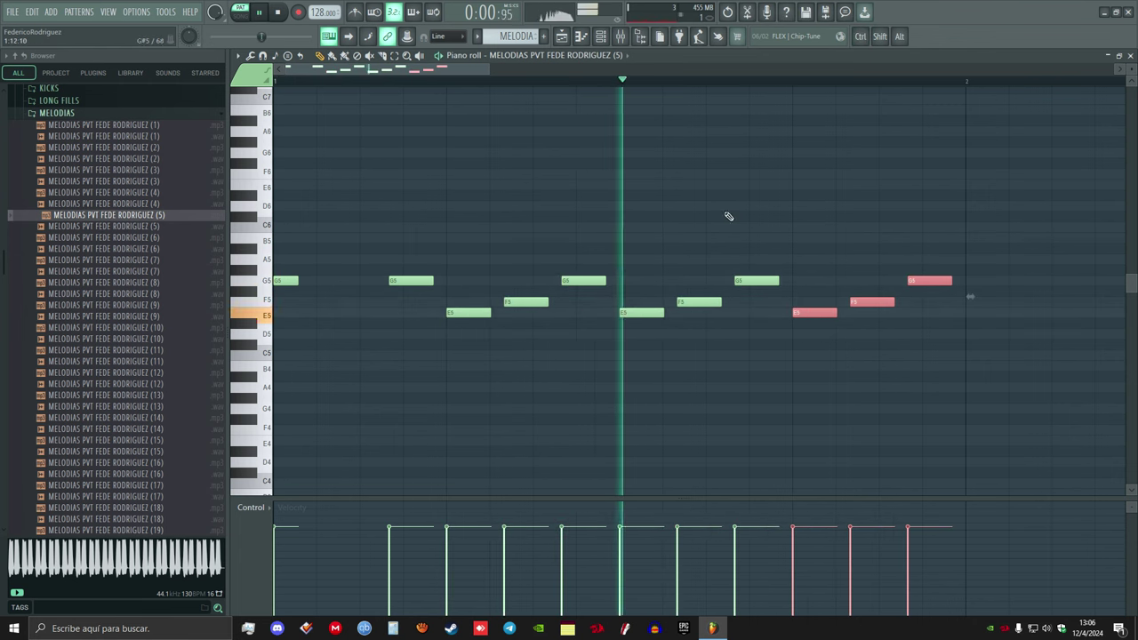
Copy the complete first bar of melody notes to the start of bar 2
{"action": "scroll", "coordinate": [617, 95], "scroll_direction": "down", "scroll_amount": 2}
{"action": "key", "text": "ctrl+a"}
{"action": "left_click_drag", "start_coordinate": [276, 282], "coordinate": [783, 284]}
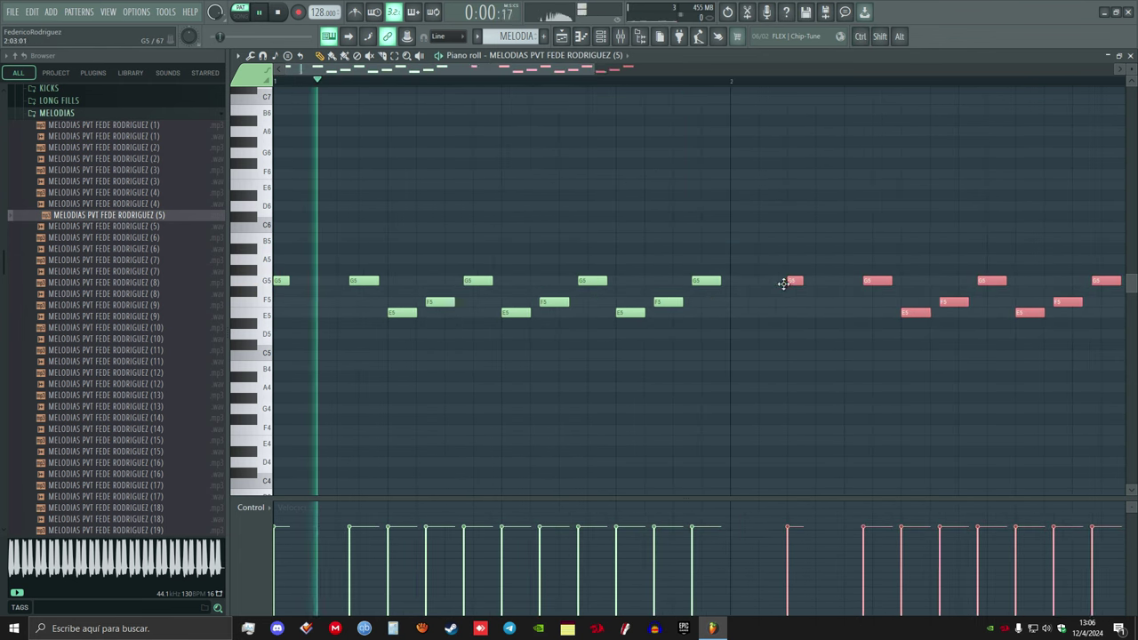
{"action": "scroll", "coordinate": [634, 86], "scroll_direction": "down", "scroll_amount": 3}
Layer a copy of all melody notes one octave lower and reduce its velocities evenly to about 65%
{"action": "key", "text": "ctrl+a"}
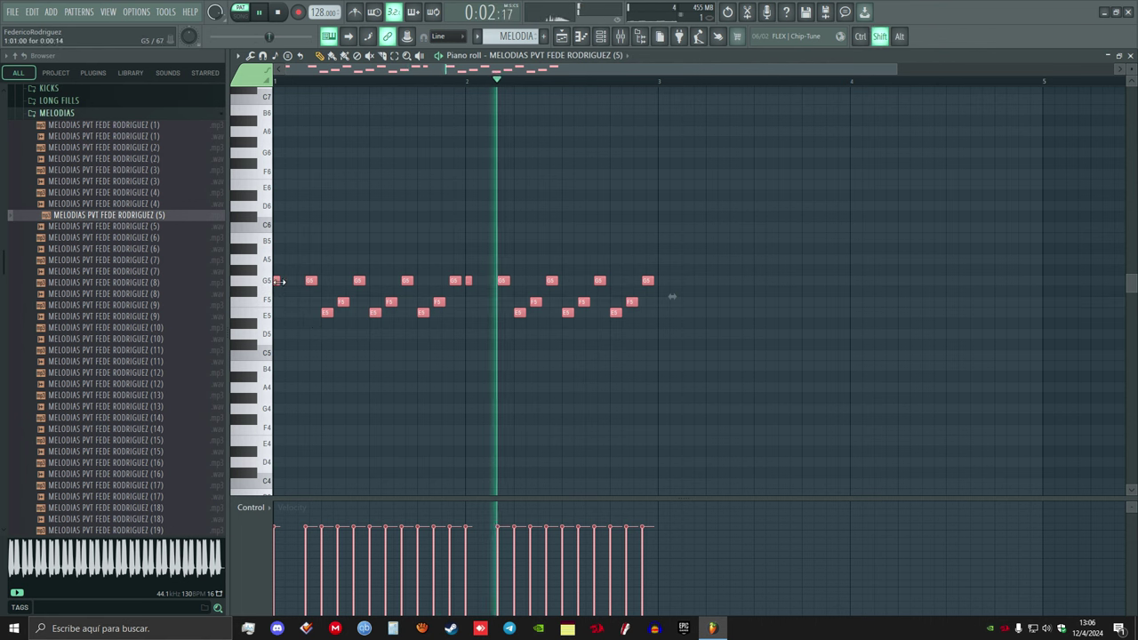
{"action": "left_click", "coordinate": [280, 282], "text": "shift"}
{"action": "key", "text": "ctrl+Down"}
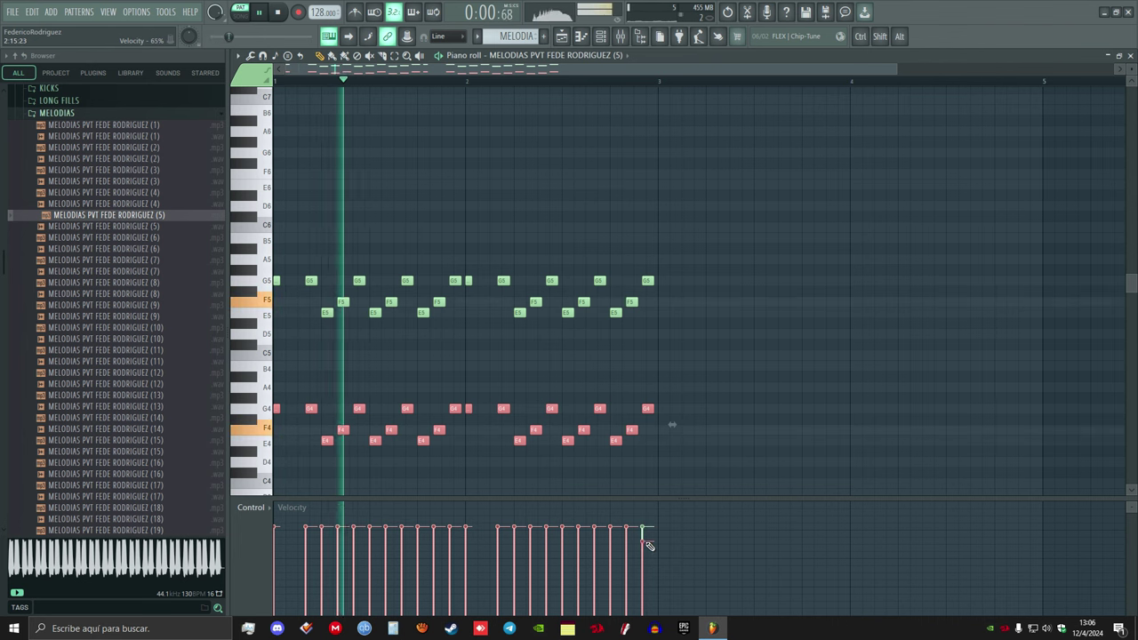
{"action": "left_click_drag", "start_coordinate": [647, 543], "coordinate": [275, 543]}
{"action": "key", "text": "space"}
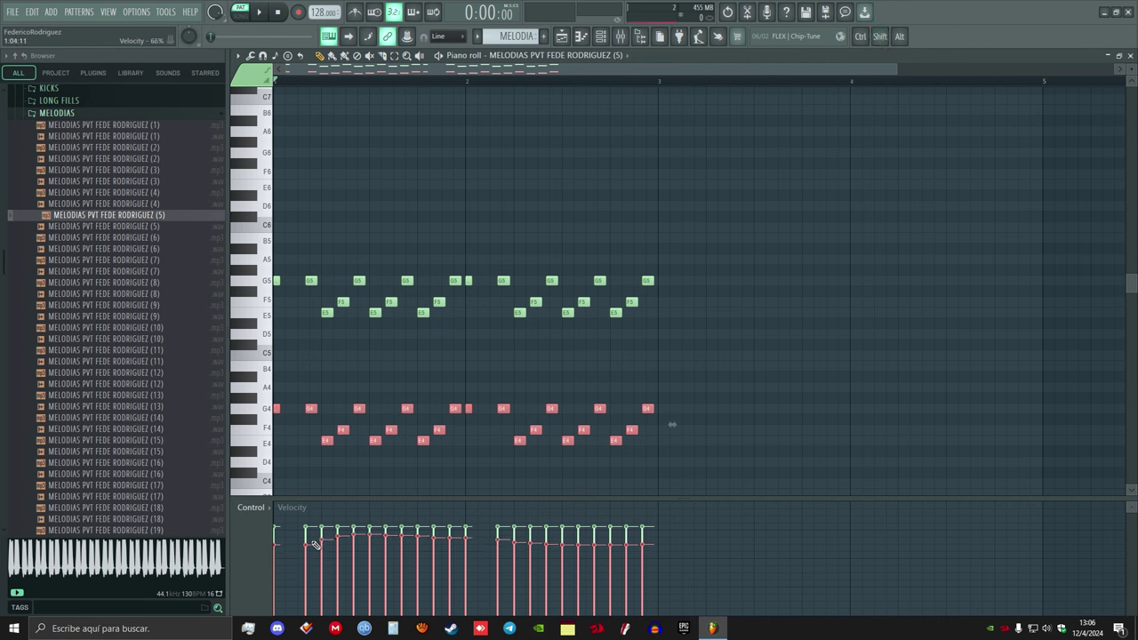
{"action": "mouse_move", "coordinate": [392, 553]}
{"action": "left_mouse_down"}
{"action": "mouse_move", "coordinate": [675, 562]}
{"action": "mouse_move", "coordinate": [585, 569]}
{"action": "mouse_move", "coordinate": [556, 498]}
{"action": "mouse_move", "coordinate": [599, 526]}
{"action": "left_mouse_up"}
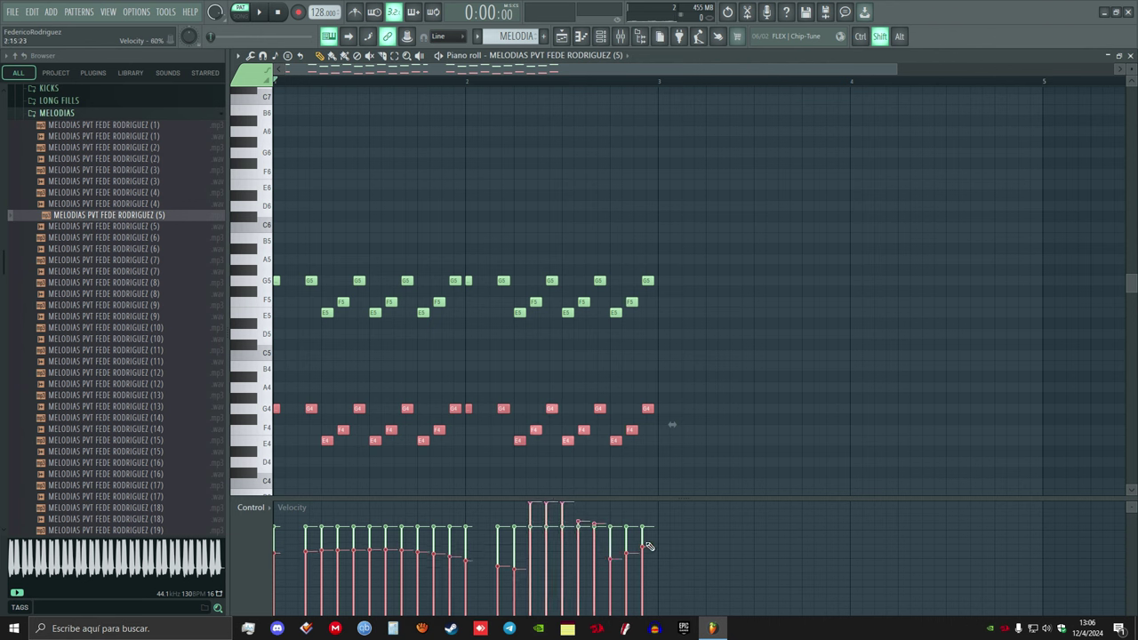
{"action": "key", "text": "ctrl+z"}
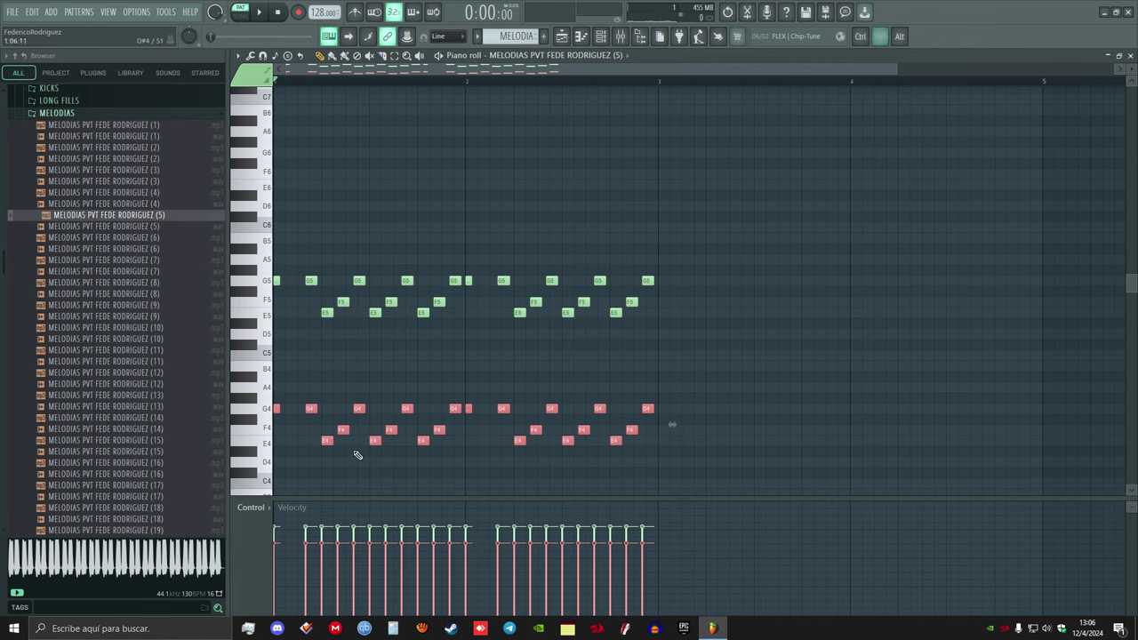
Return to the playlist, switch to song mode and place MELODIA clips at bars 5 and 7 on Track 7
{"action": "key", "text": "space"}
{"action": "key", "text": "space"}
{"action": "key", "text": "F5"}
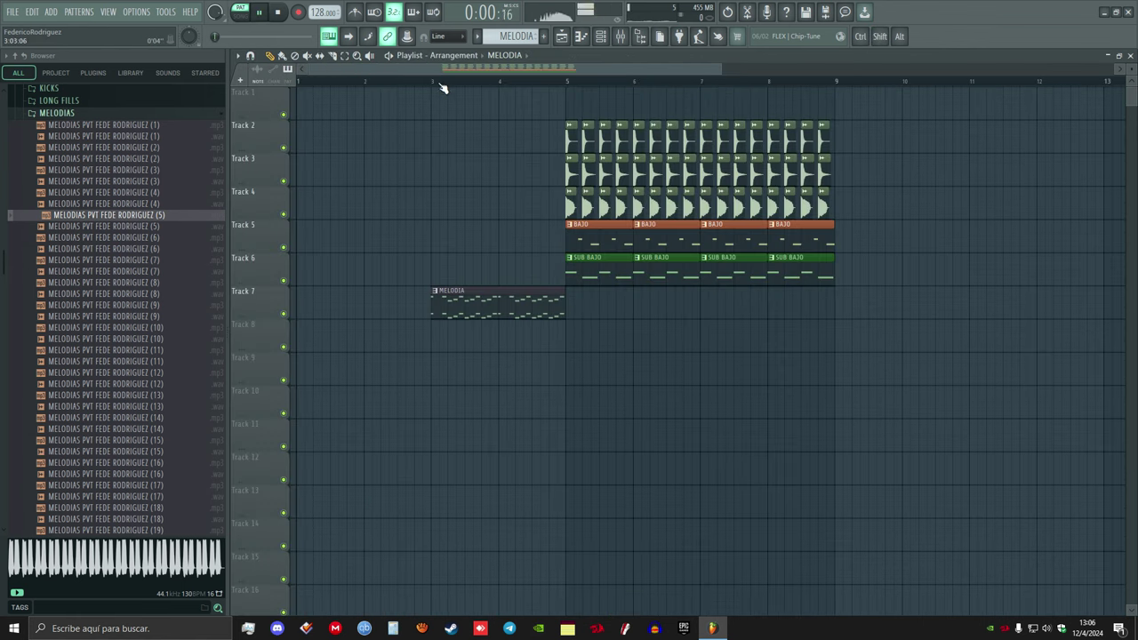
{"action": "key", "text": "l"}
{"action": "left_click_drag", "start_coordinate": [482, 304], "coordinate": [738, 309]}
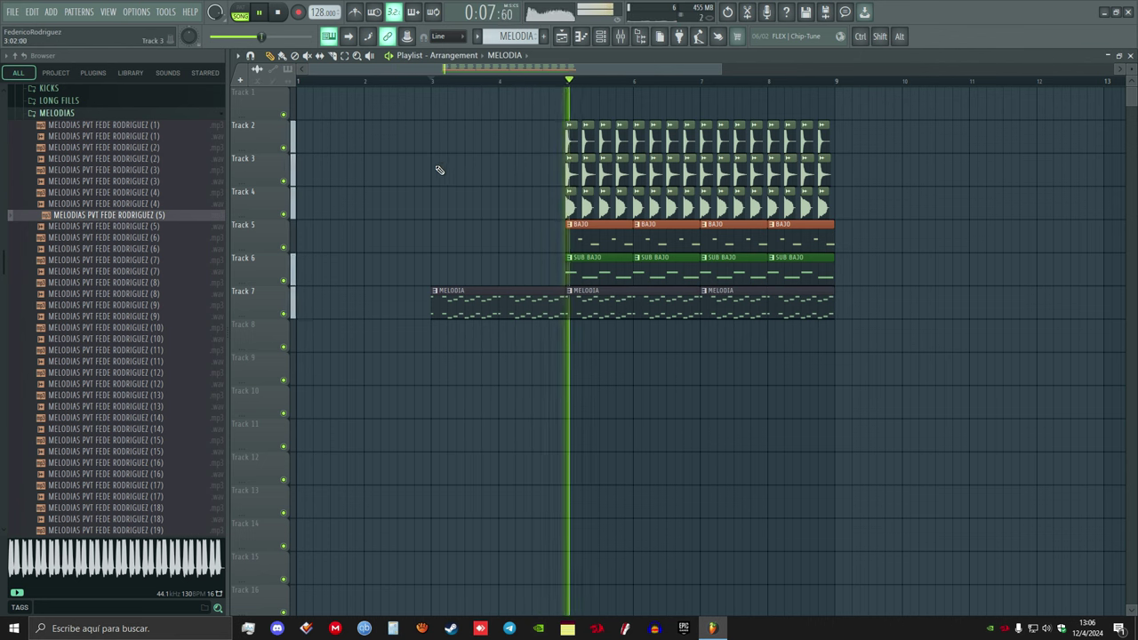
Check the bass channel's sampler settings and mixer level during playback, and close their windows
{"action": "key", "text": "F6"}
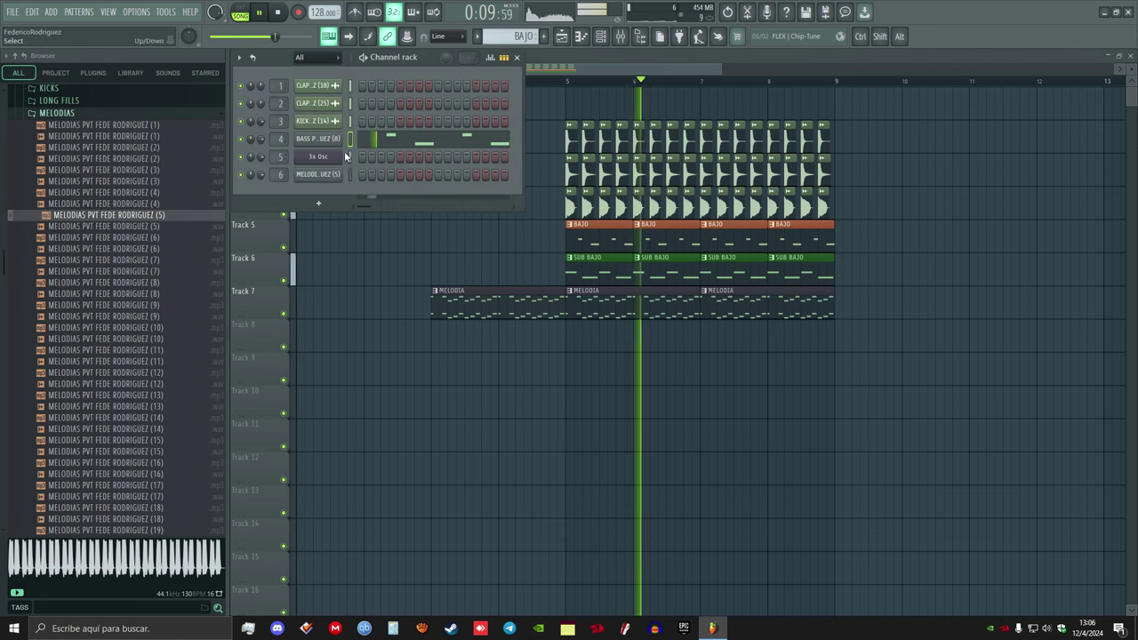
{"action": "left_click", "coordinate": [317, 138]}
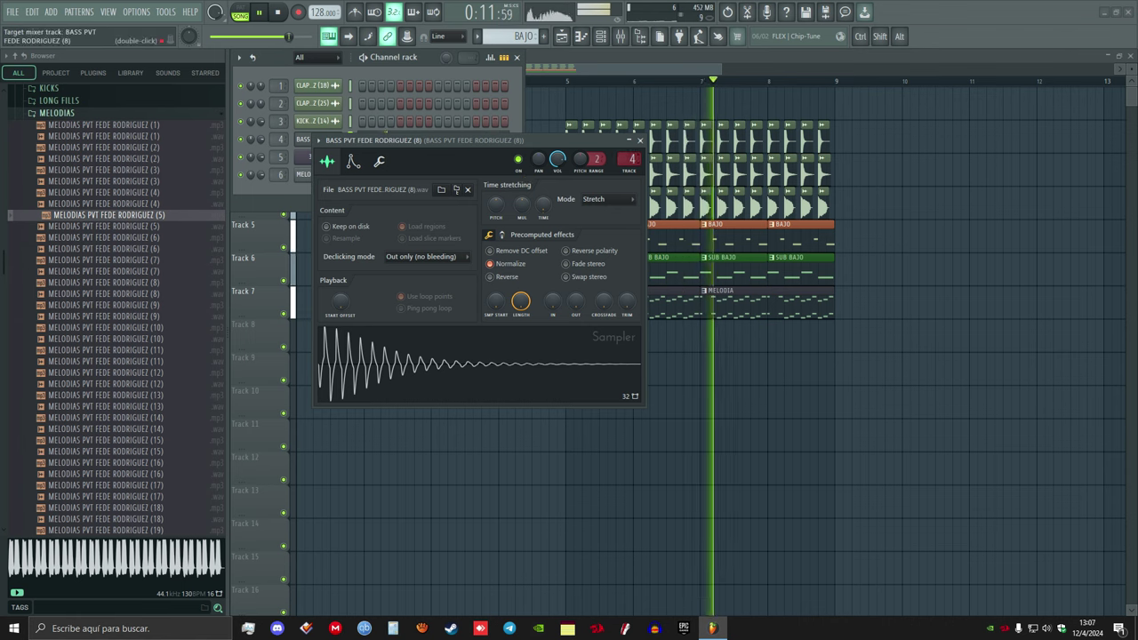
{"action": "key", "text": "F9"}
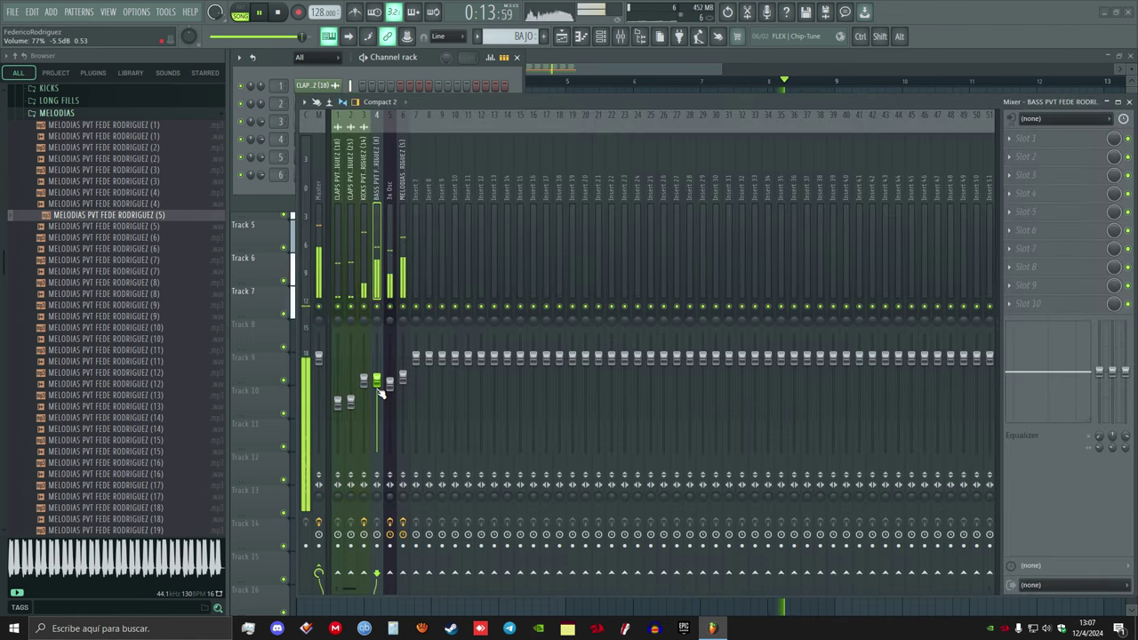
{"action": "key", "text": "F9"}
{"action": "key", "text": "F6"}
{"action": "key", "text": "space"}
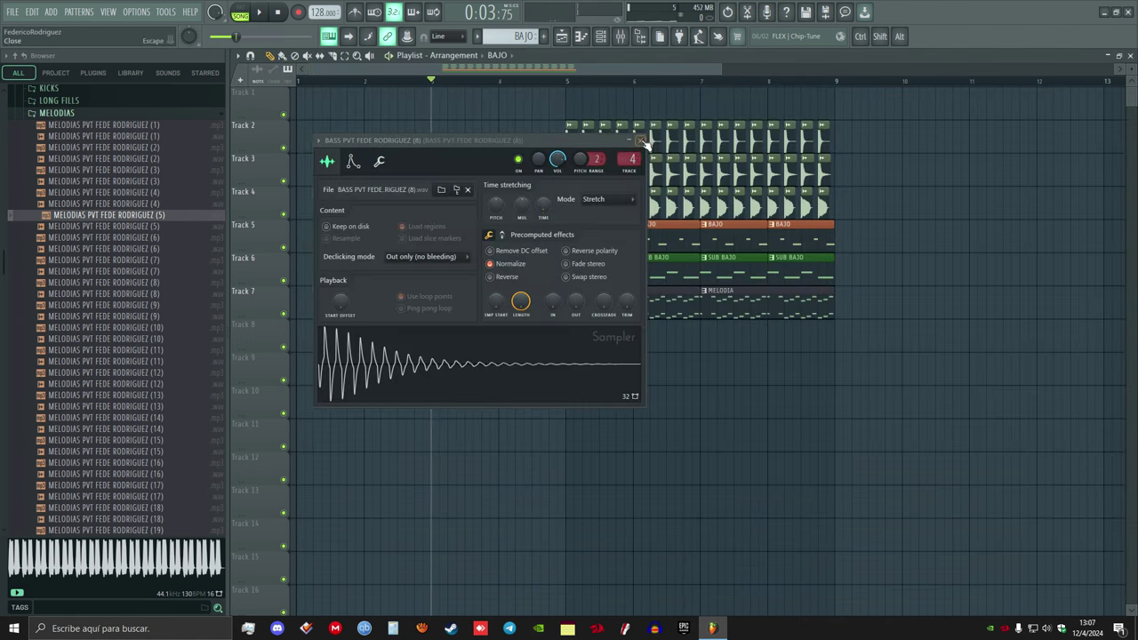
{"action": "left_click", "coordinate": [641, 141]}
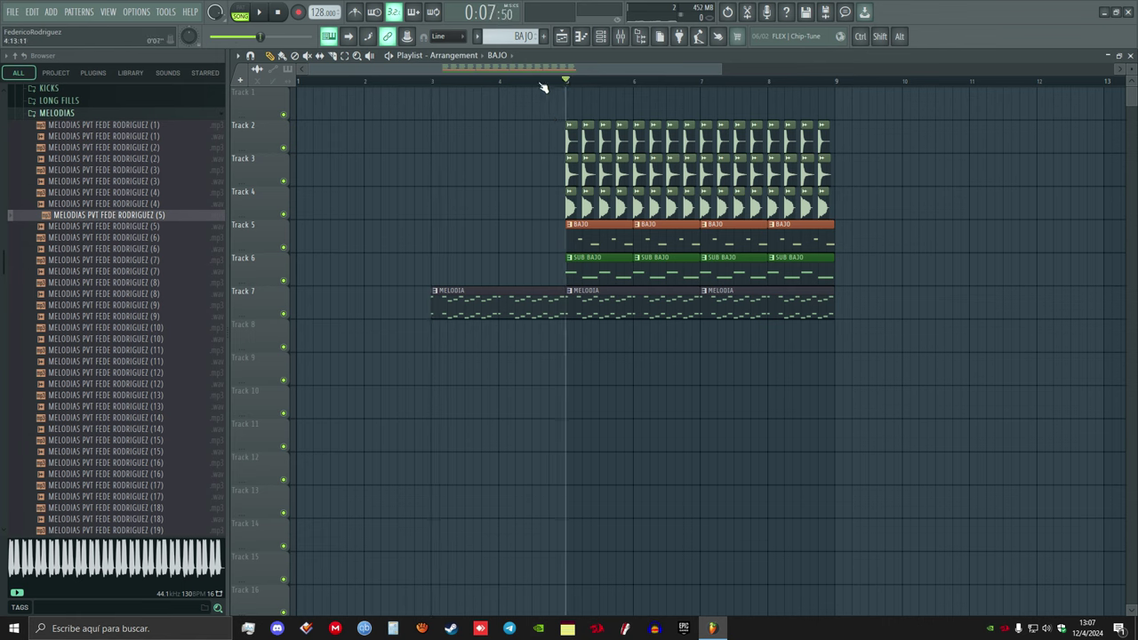
Open the BAJO notes and shift the two short G3 notes one grid step earlier
{"action": "double_click", "coordinate": [597, 259]}
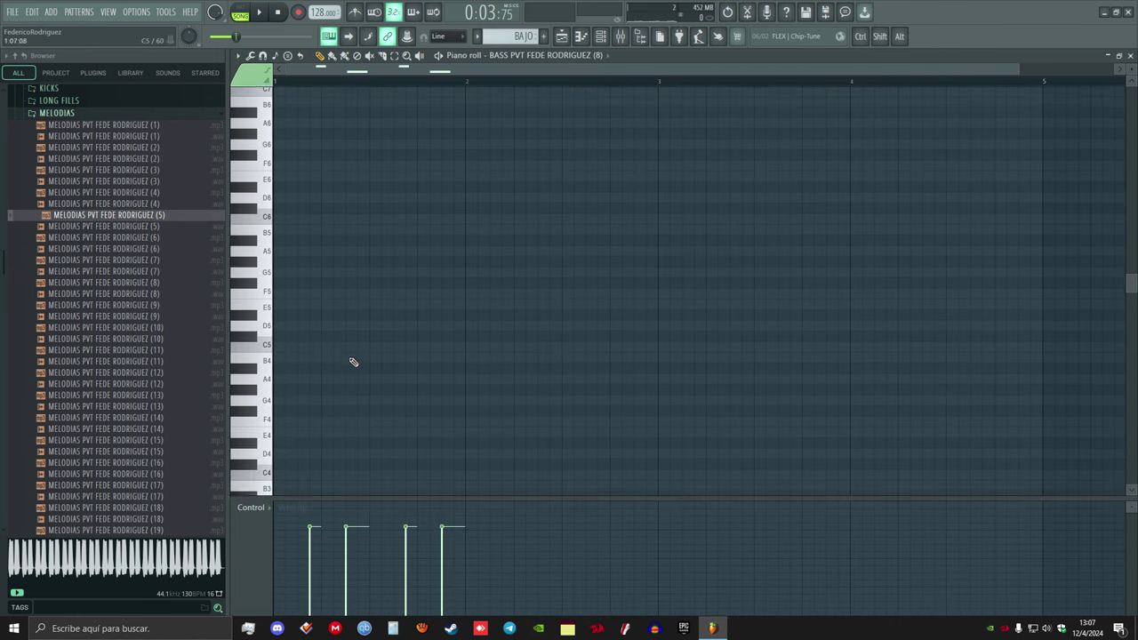
{"action": "left_click_drag", "start_coordinate": [518, 330], "coordinate": [313, 356]}
{"action": "key", "text": "shift+Left"}
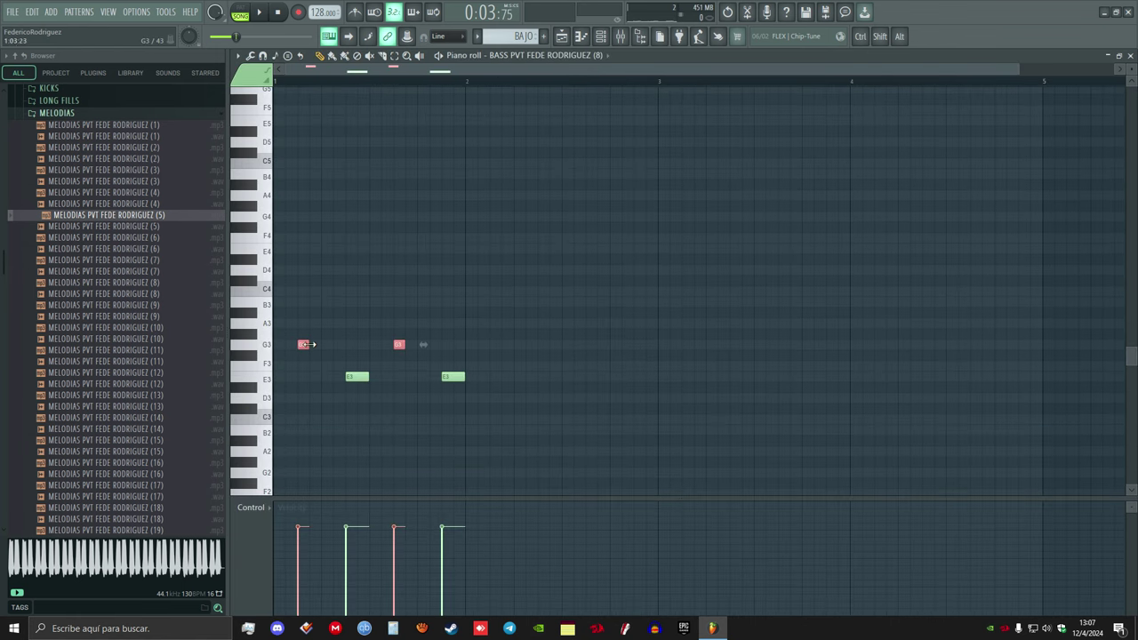
{"action": "key", "text": "Escape"}
Play the arrangement from bar 3 and again from mid bar 4 to check the bass timing against the melody
{"action": "key", "text": "space"}
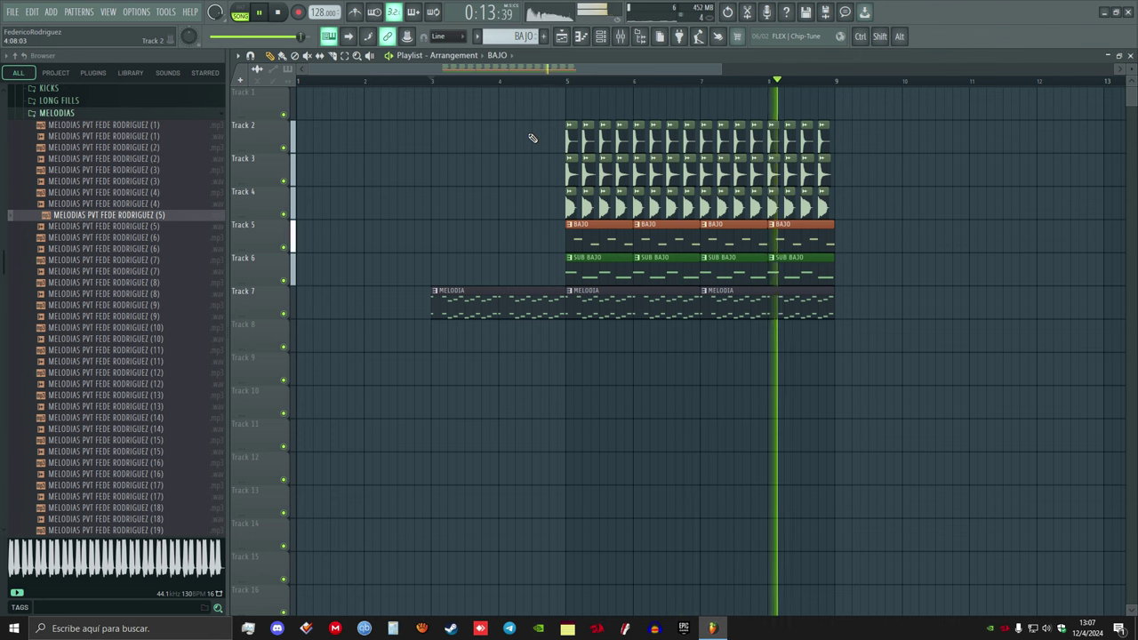
{"action": "key", "text": "space"}
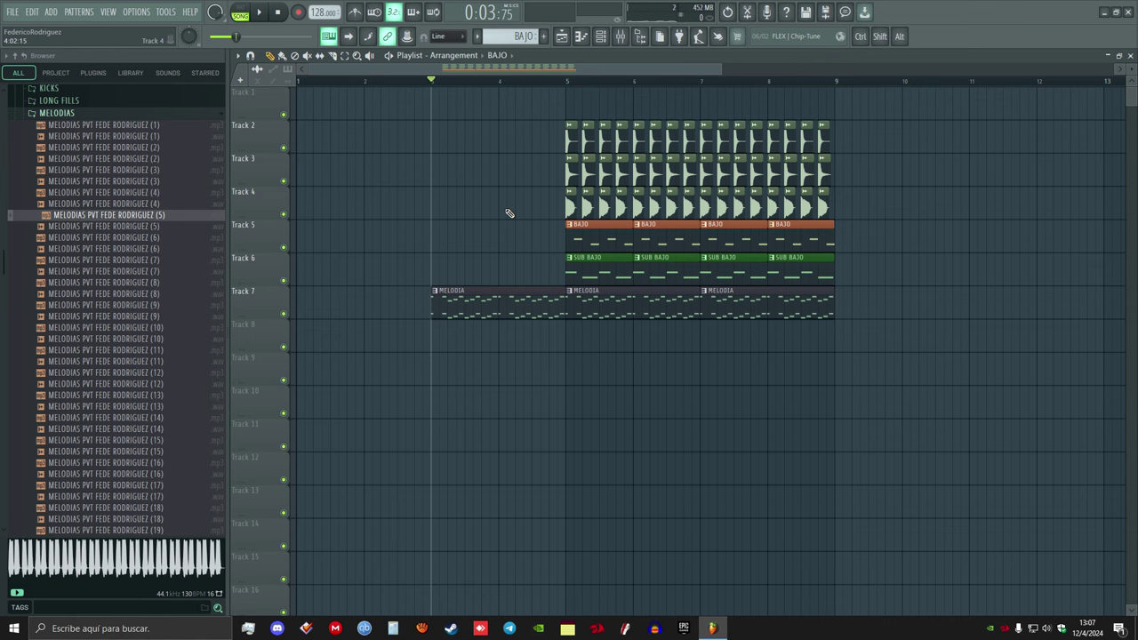
{"action": "scroll", "coordinate": [509, 213], "scroll_direction": "right", "scroll_amount": 1}
{"action": "left_click", "coordinate": [519, 82]}
{"action": "key", "text": "space"}
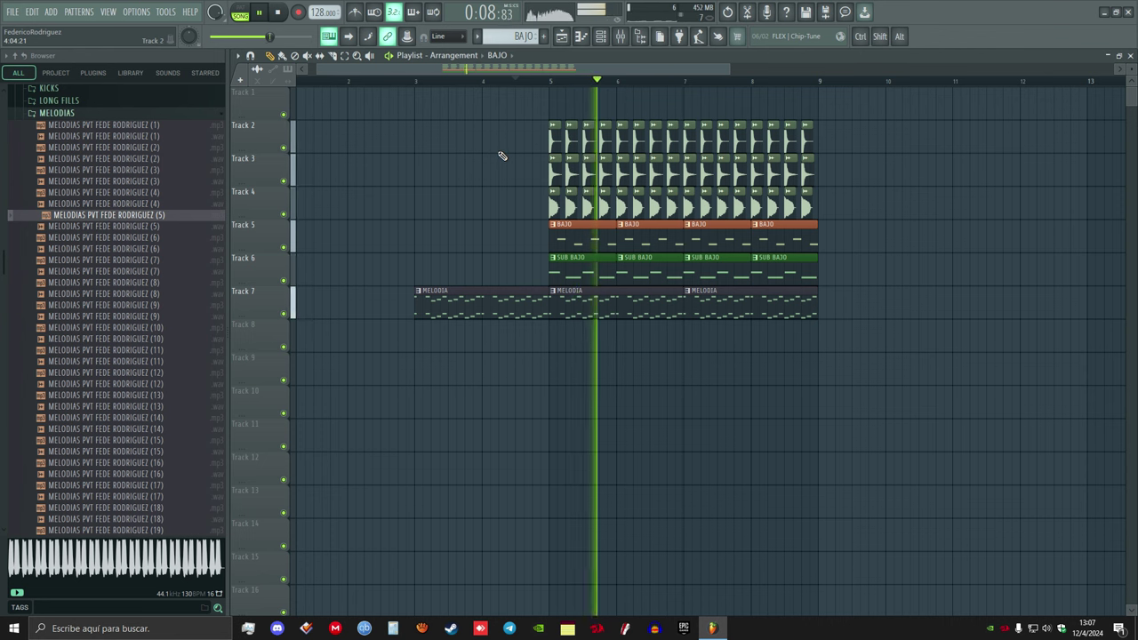
{"action": "key", "text": "space"}
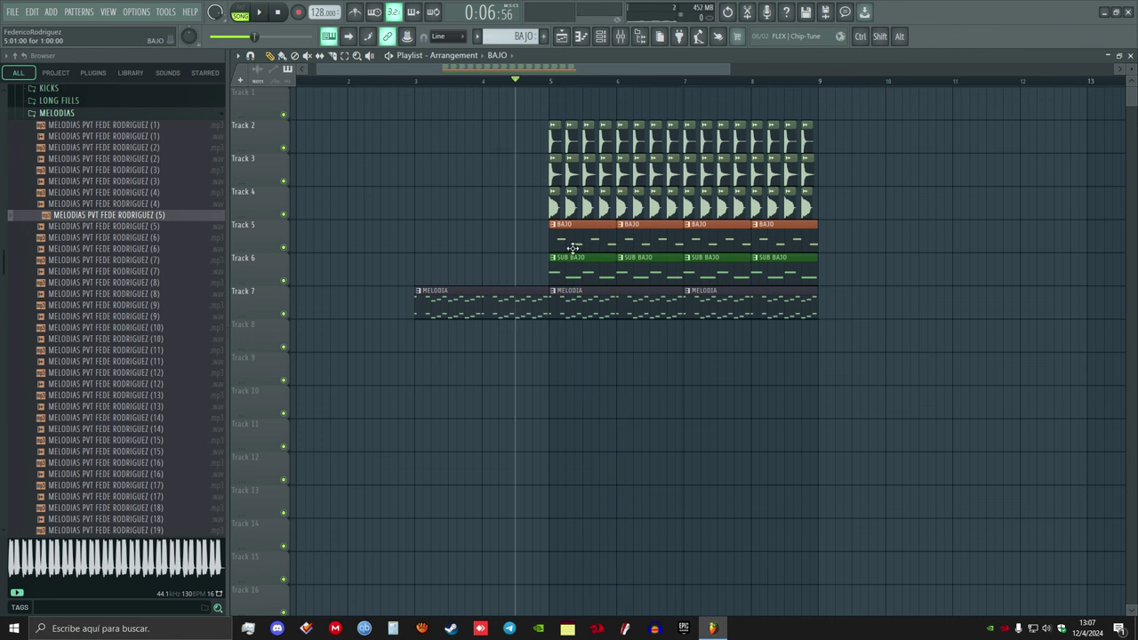
Move the playhead back to the start of bar 1 in the arrangement
{"action": "scroll", "coordinate": [543, 89], "scroll_direction": "right", "scroll_amount": 2}
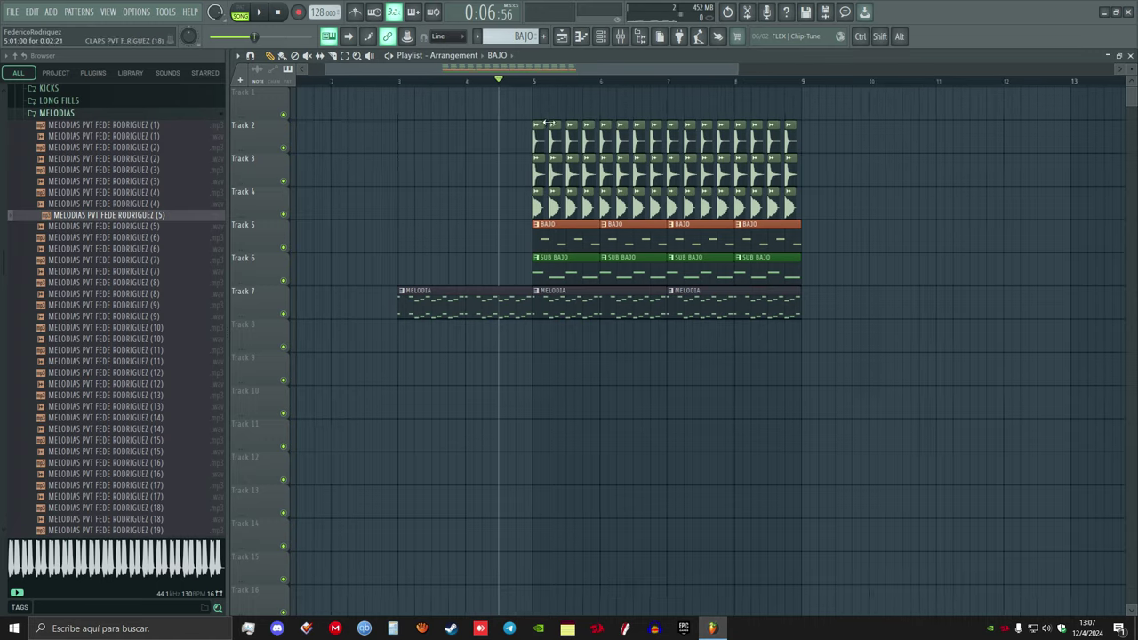
{"action": "scroll", "coordinate": [542, 87], "scroll_direction": "down", "scroll_amount": 3}
{"action": "scroll", "coordinate": [300, 83], "scroll_direction": "up", "scroll_amount": 3}
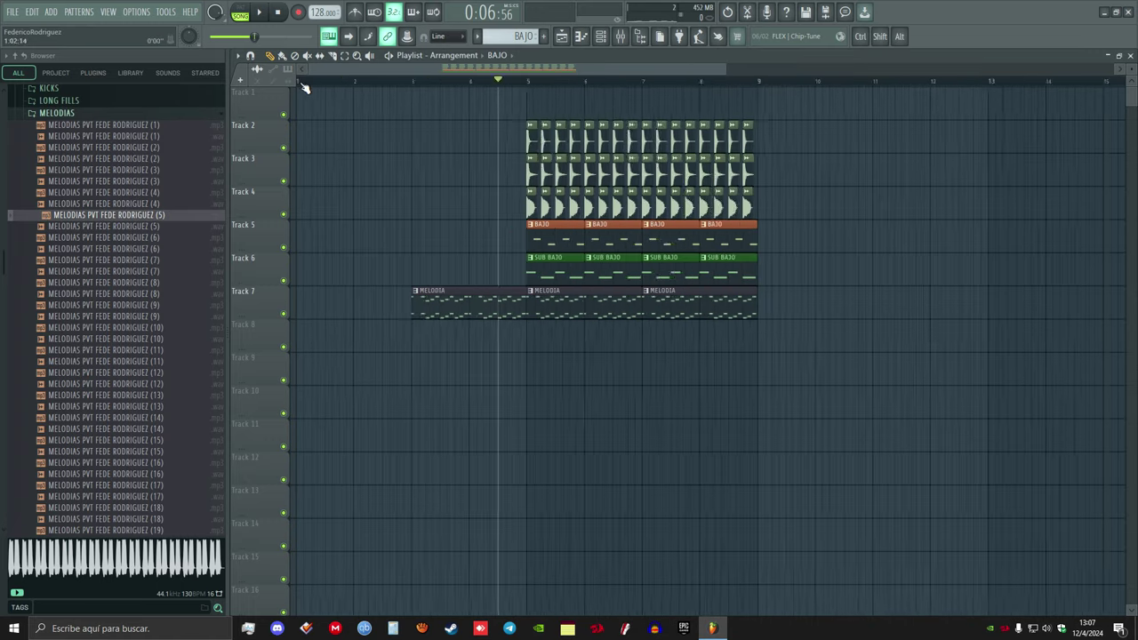
{"action": "left_click", "coordinate": [303, 83]}
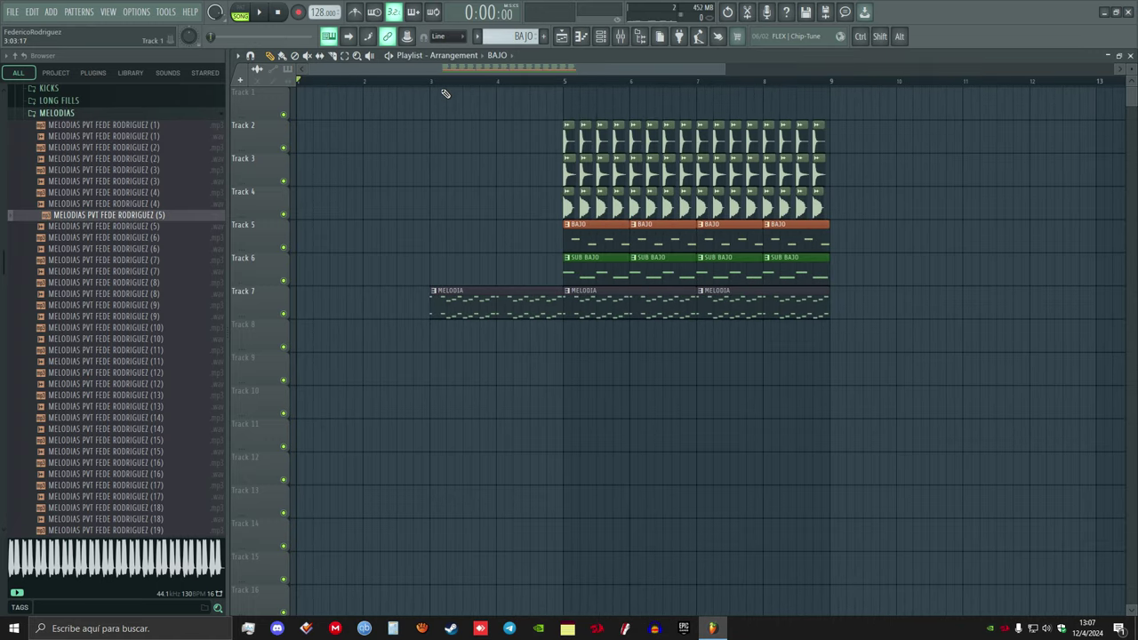
{"action": "scroll", "coordinate": [445, 94], "scroll_direction": "down", "scroll_amount": 4}
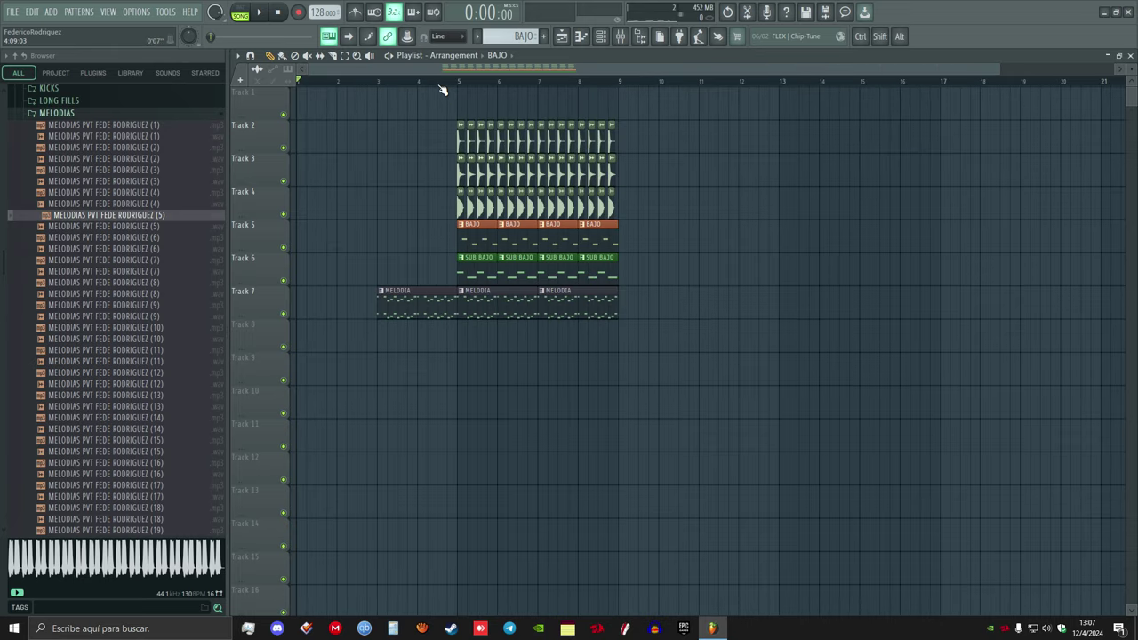
{"action": "scroll", "coordinate": [431, 90], "scroll_direction": "up", "scroll_amount": 4}
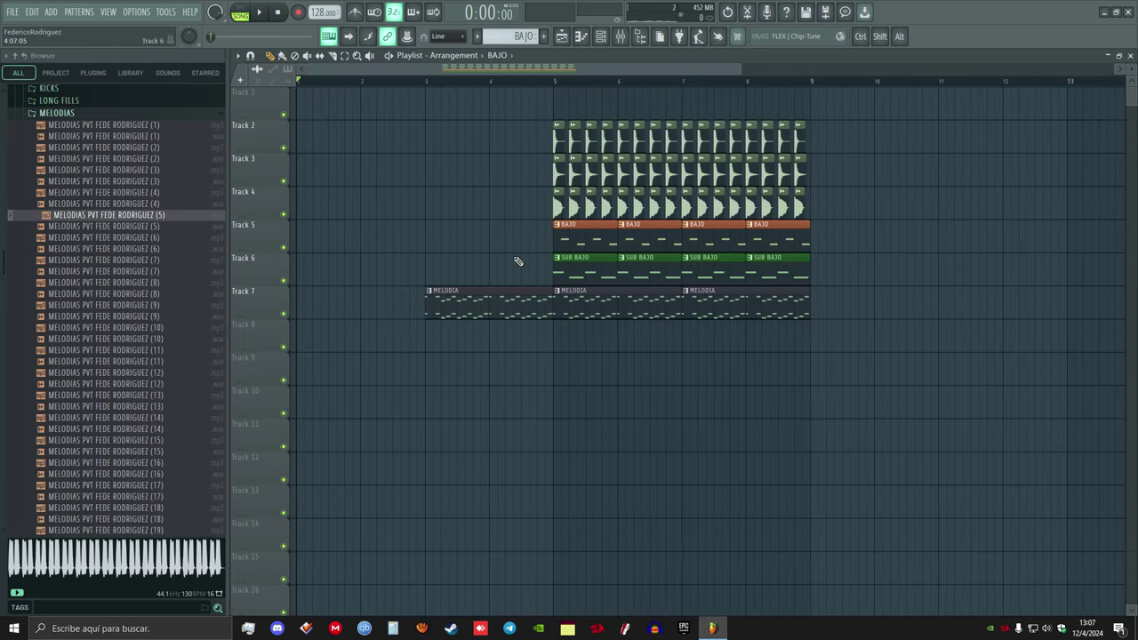
{"action": "scroll", "coordinate": [580, 84], "scroll_direction": "down", "scroll_amount": 2}
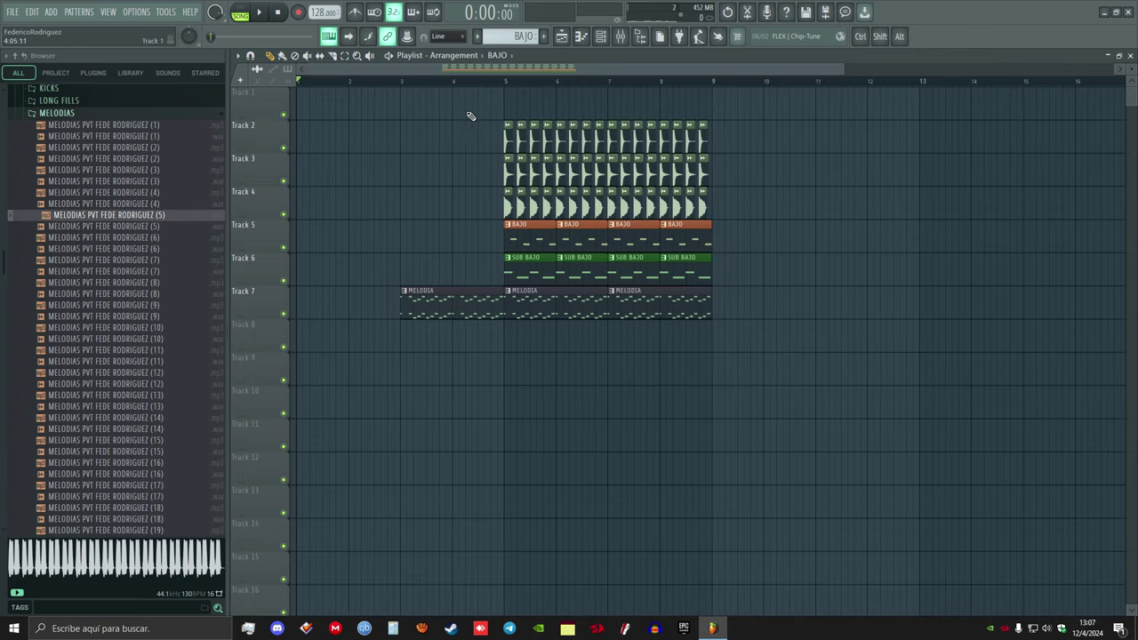